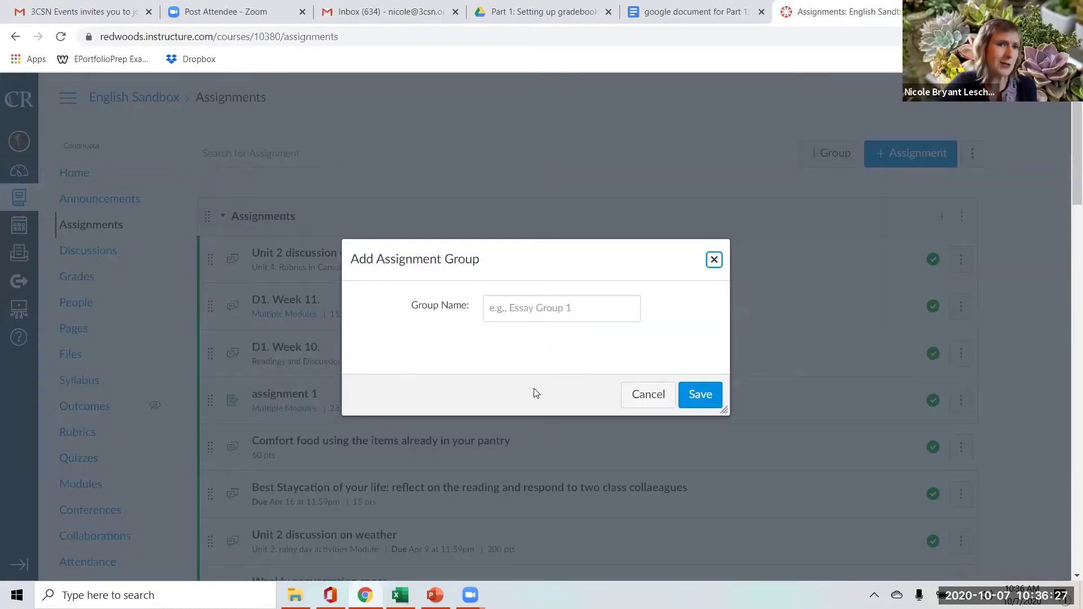
# - Name the new assignment group Discussions and save it
pyautogui.click(517, 308)
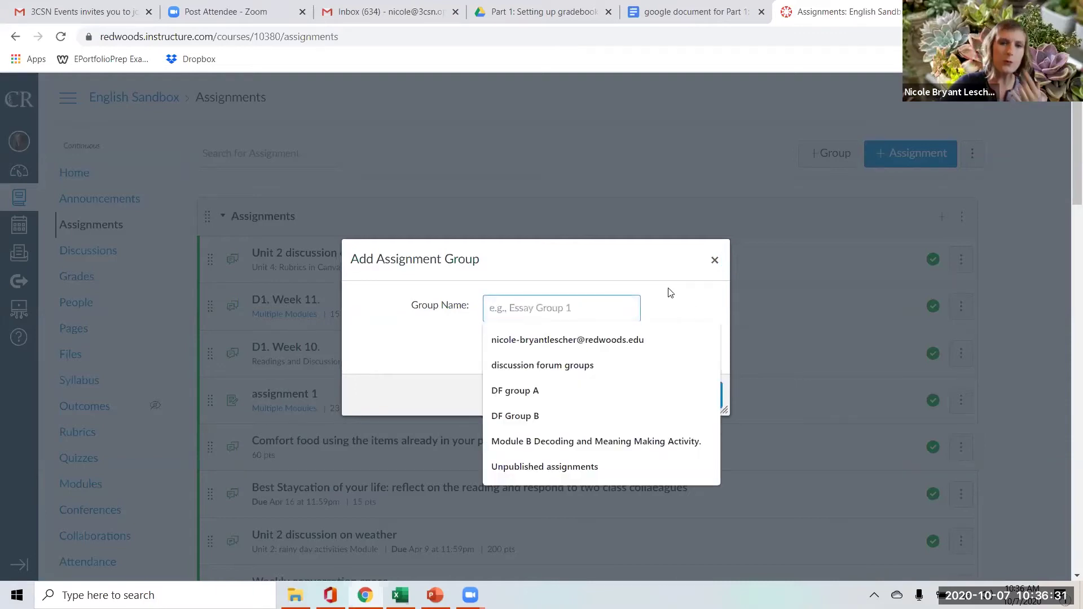
pyautogui.write('Discussions')
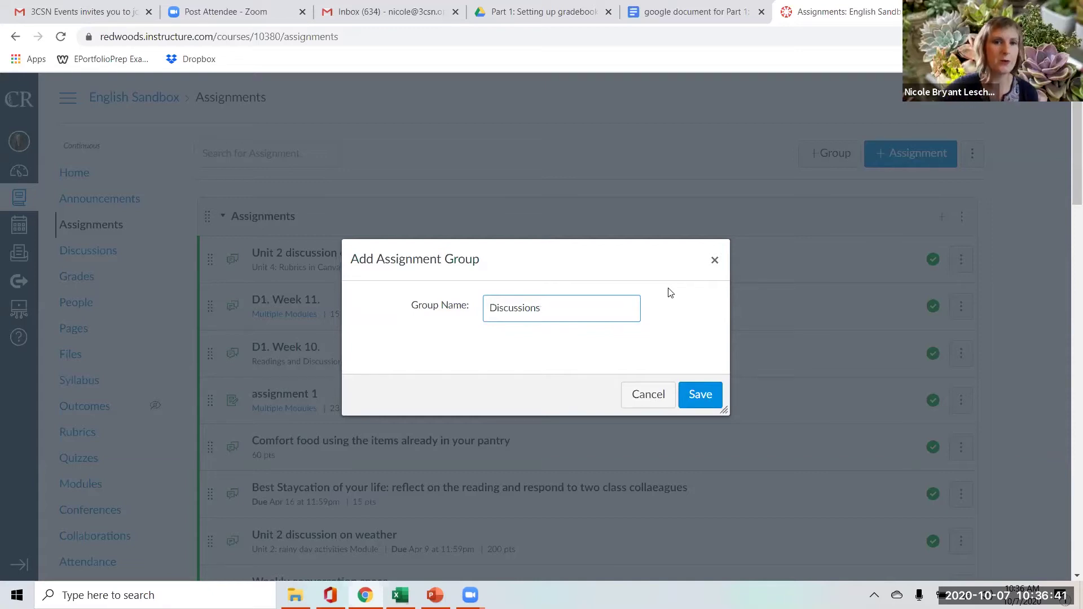
pyautogui.click(704, 395)
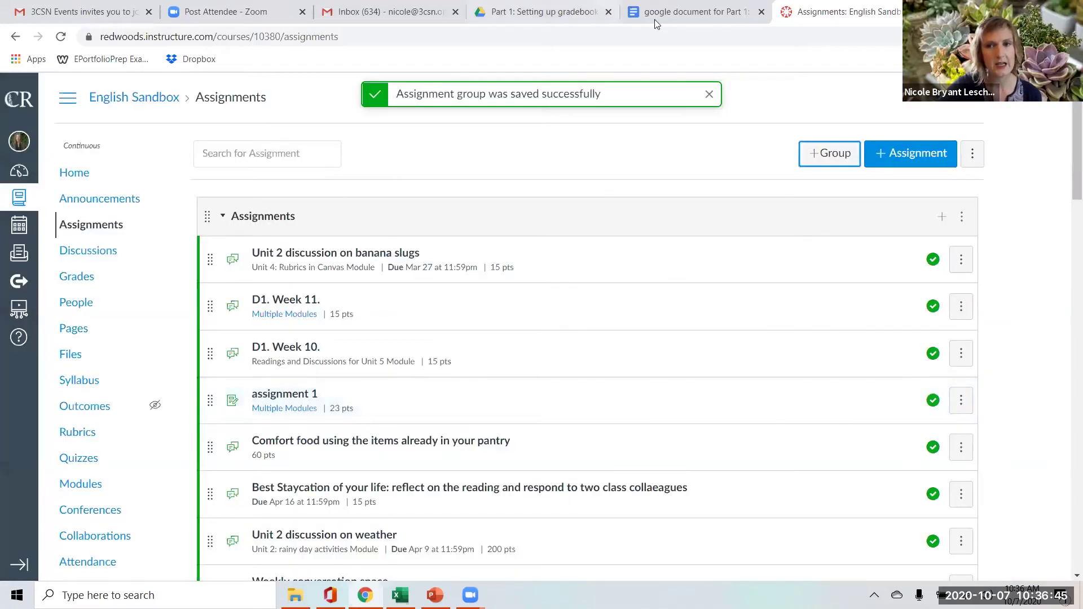
# - Add another assignment group named Essays and save it
pyautogui.click(838, 154)
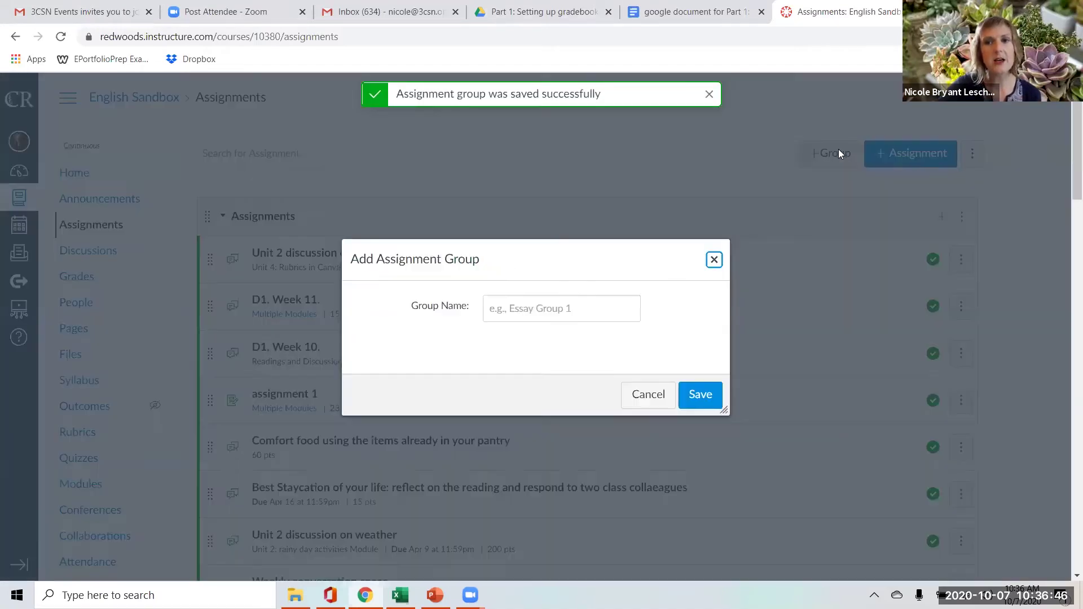
pyautogui.click(516, 298)
pyautogui.press('Down')
pyautogui.press('Down')
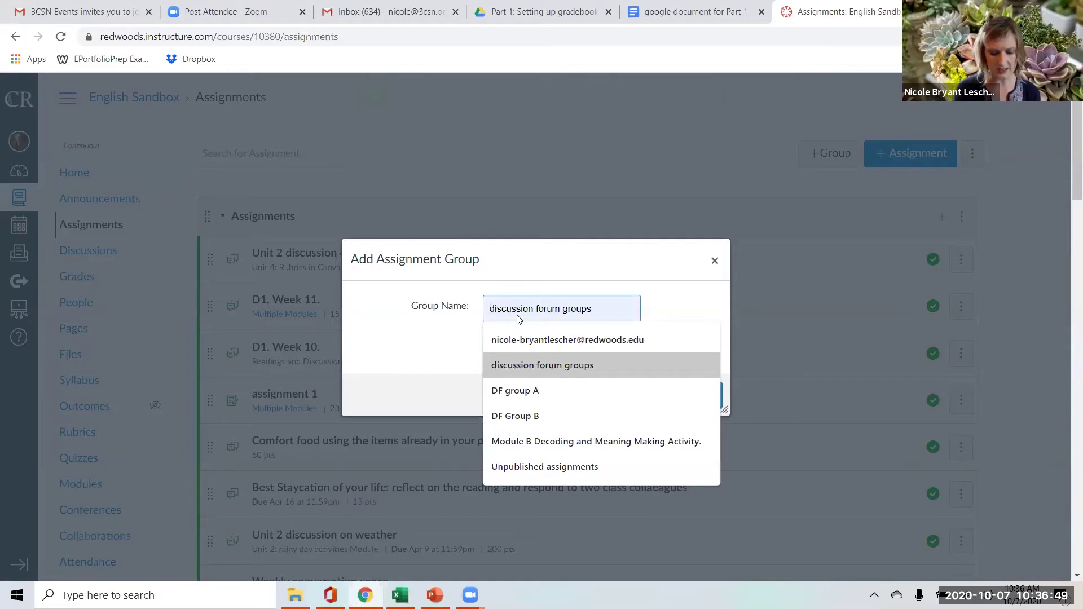
pyautogui.write('W')
pyautogui.press('BackSpace')
pyautogui.write('Essaya')
pyautogui.press('BackSpace')
pyautogui.write('s')
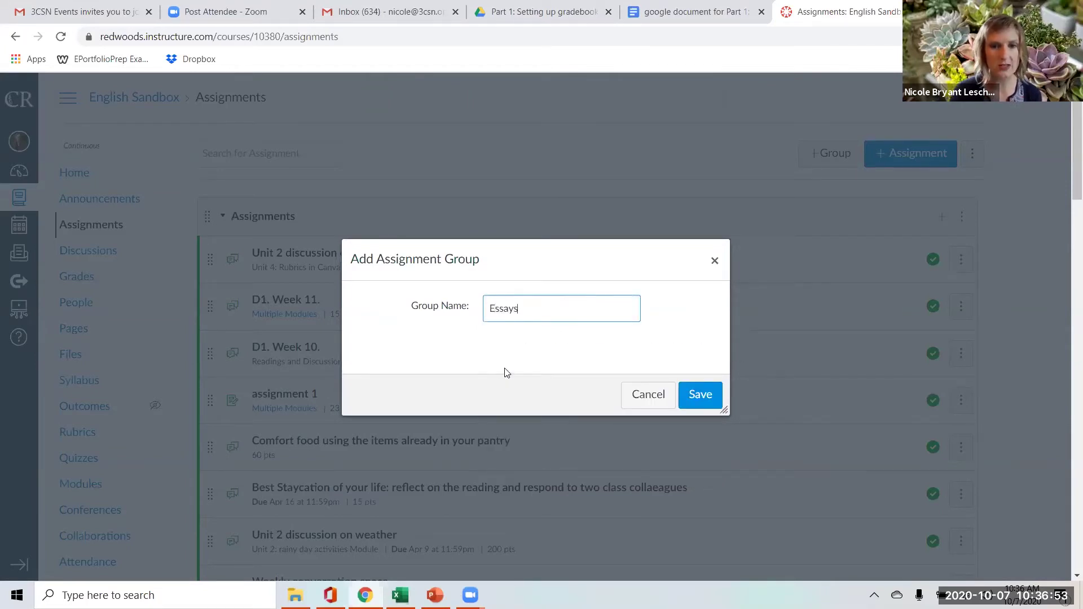
pyautogui.click(702, 398)
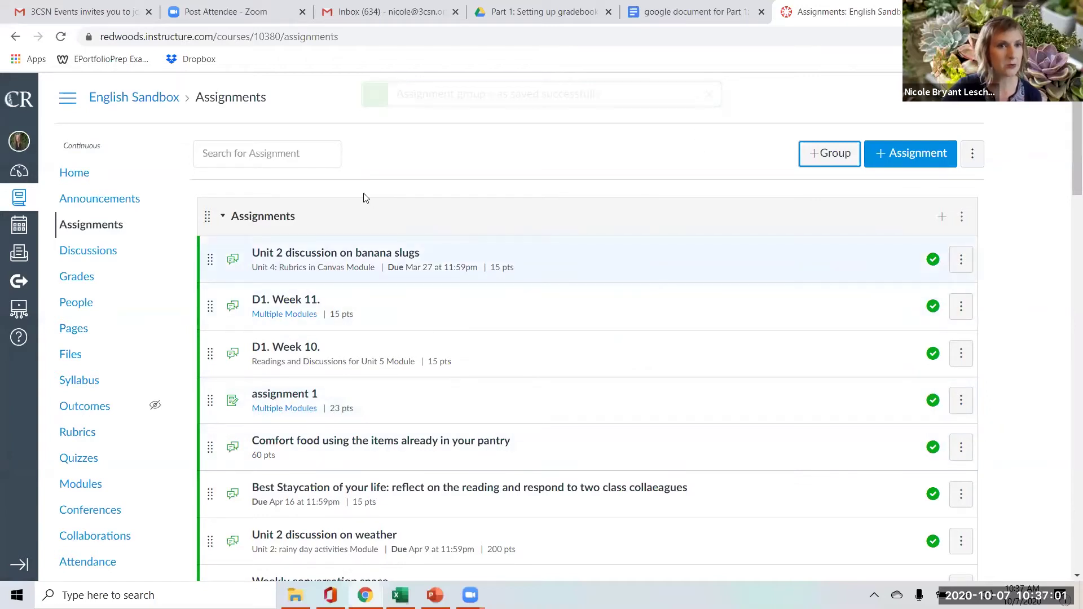
# - Move the Short essay 1 assignment into the Essays group and Module A reading discussion into the Discussions group
pyautogui.scroll(-15, 590, 312)
pyautogui.scroll(-10, 594, 324)
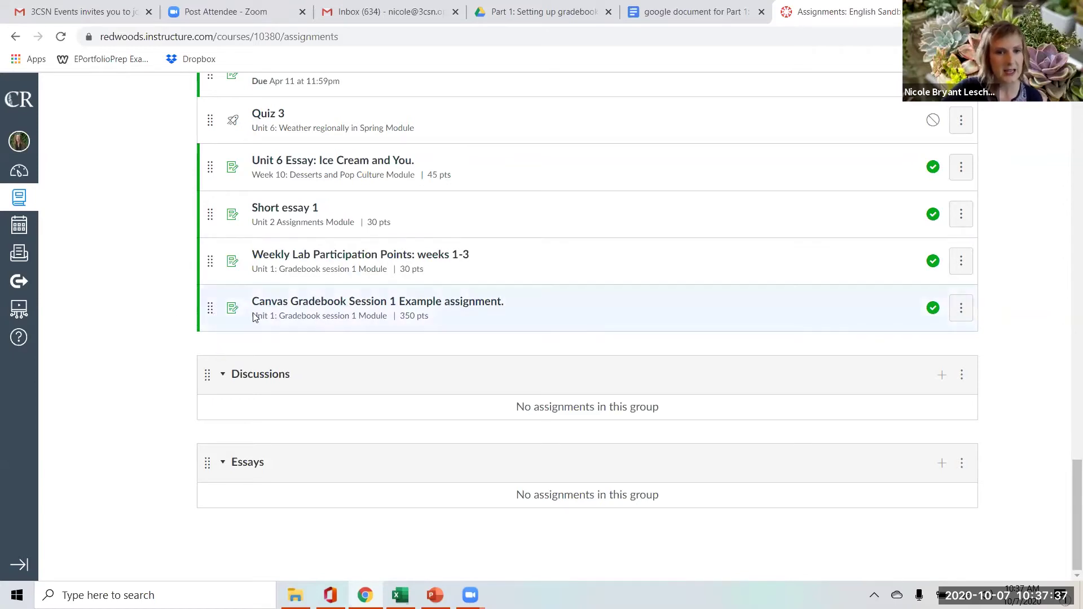
pyautogui.moveTo(210, 220); pyautogui.dragTo(188, 498)
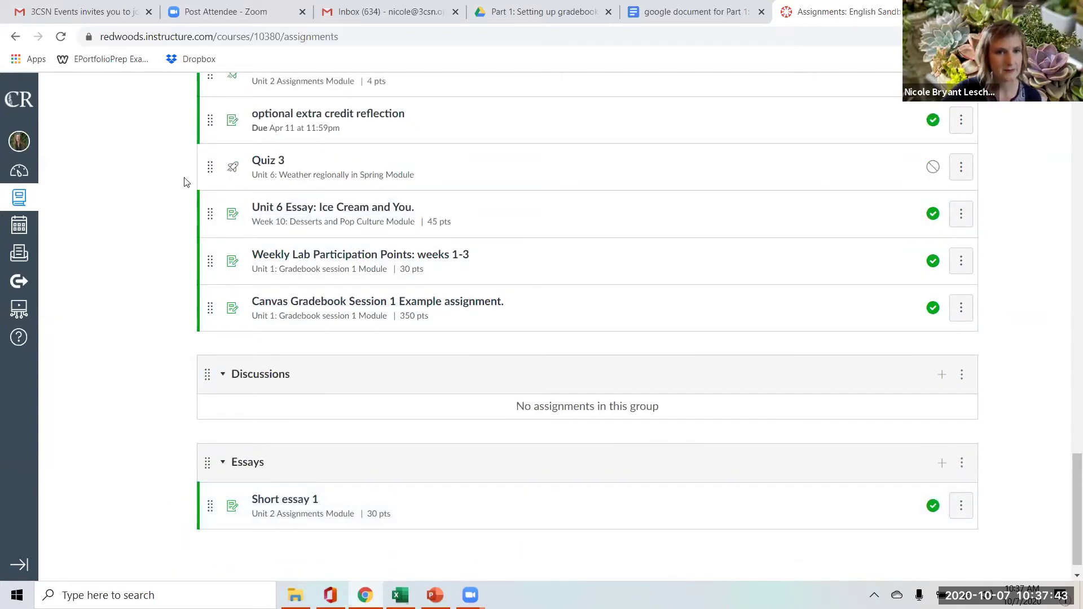
pyautogui.scroll(4, 186, 182)
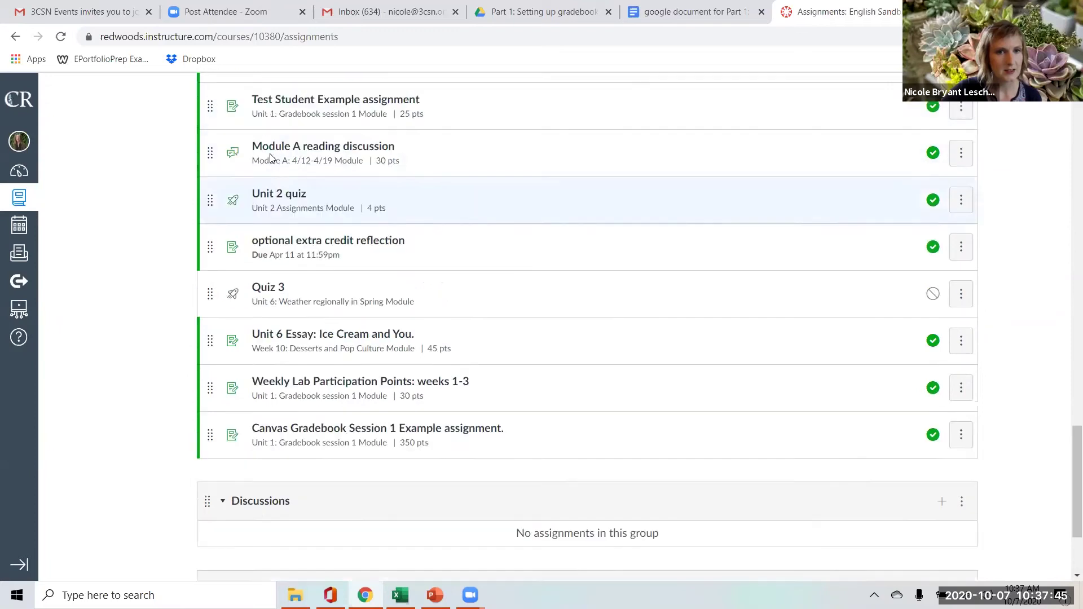
pyautogui.moveTo(208, 241); pyautogui.dragTo(198, 401)
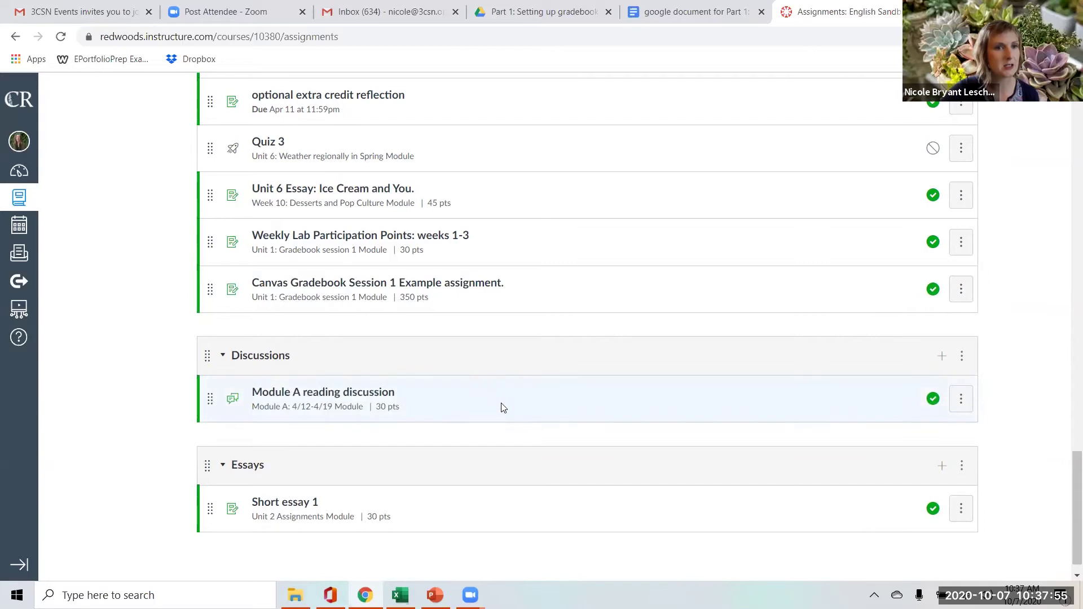
# - Start a new assignment titled "discussion 22" with the placeholder description "hakAKSAJsjSJLjl."
pyautogui.scroll(6, 513, 386)
pyautogui.scroll(15, 513, 386)
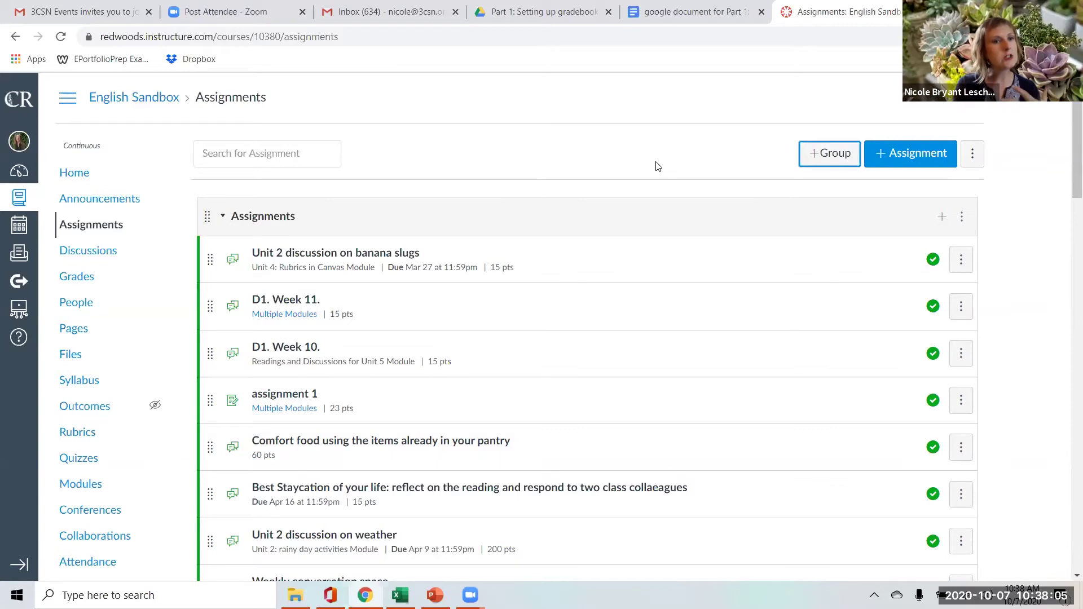
pyautogui.scroll(-6, 443, 273)
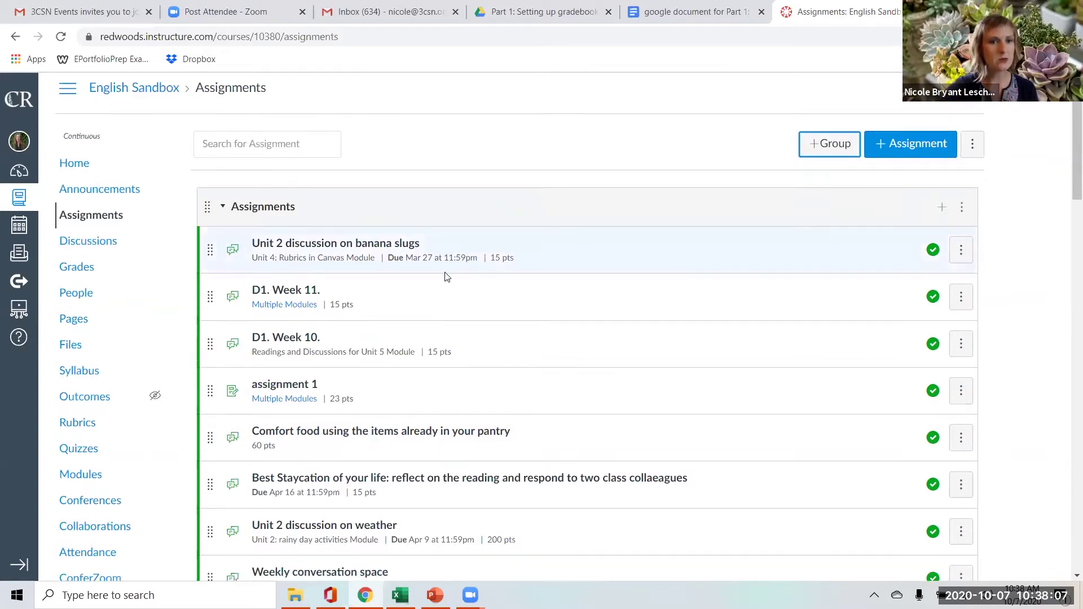
pyautogui.scroll(-20, 501, 494)
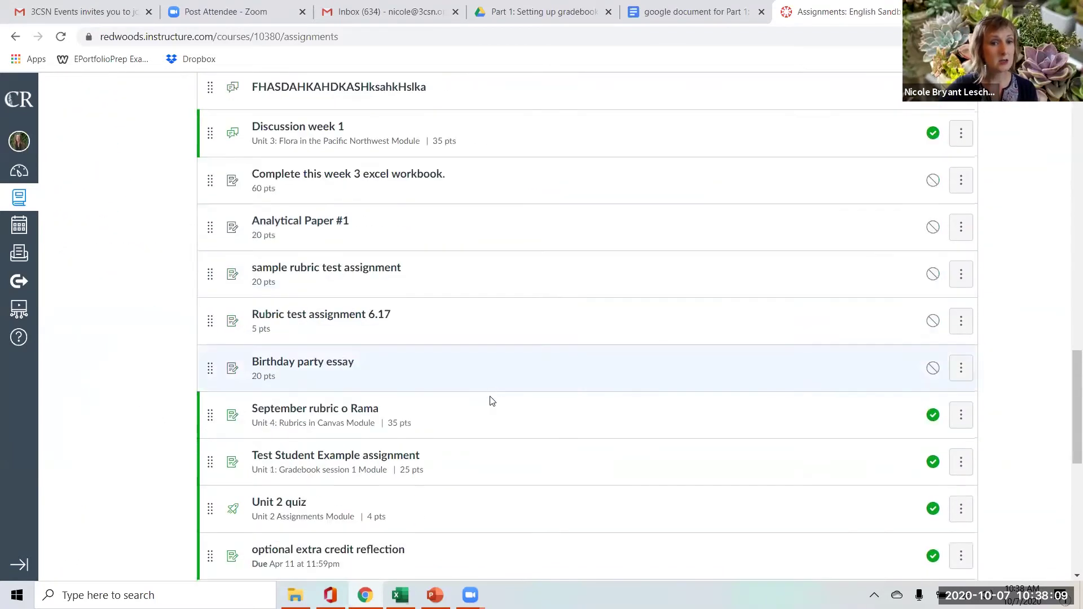
pyautogui.scroll(-1, 468, 467)
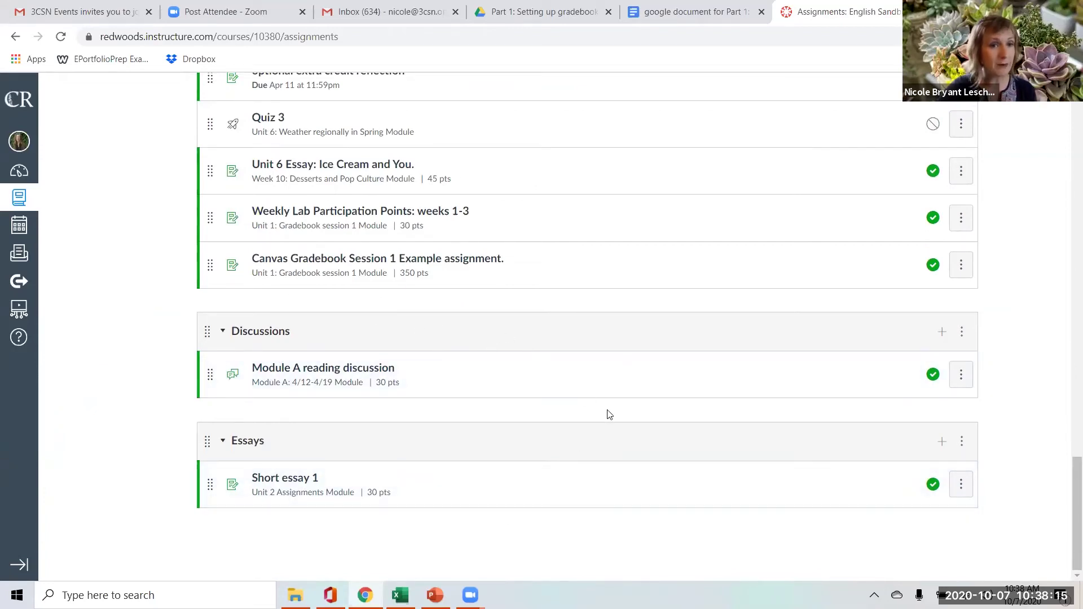
pyautogui.scroll(1, 623, 420)
pyautogui.scroll(20, 629, 423)
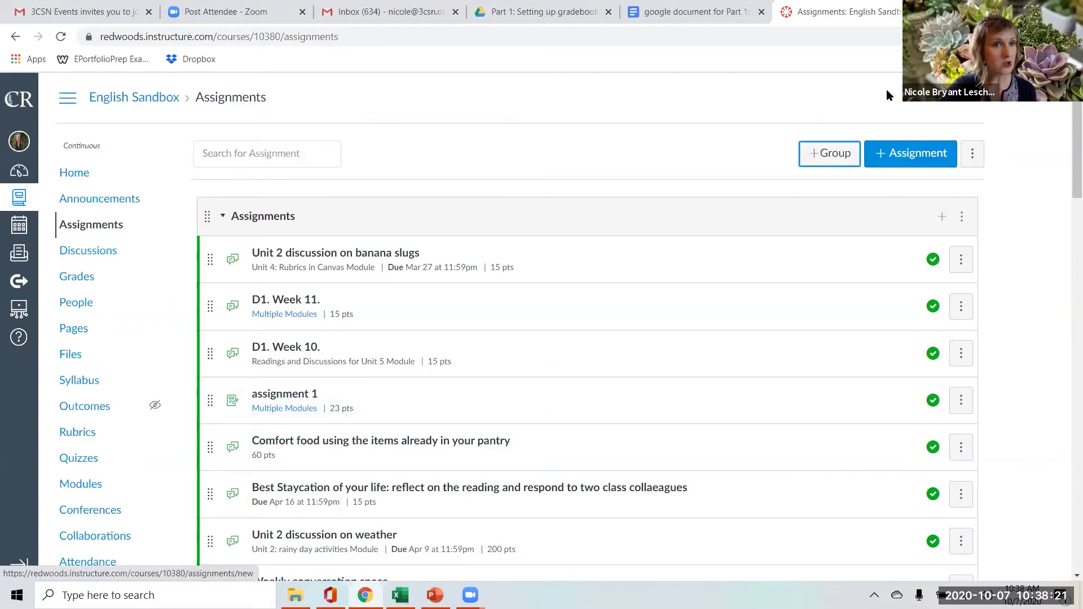
pyautogui.click(916, 161)
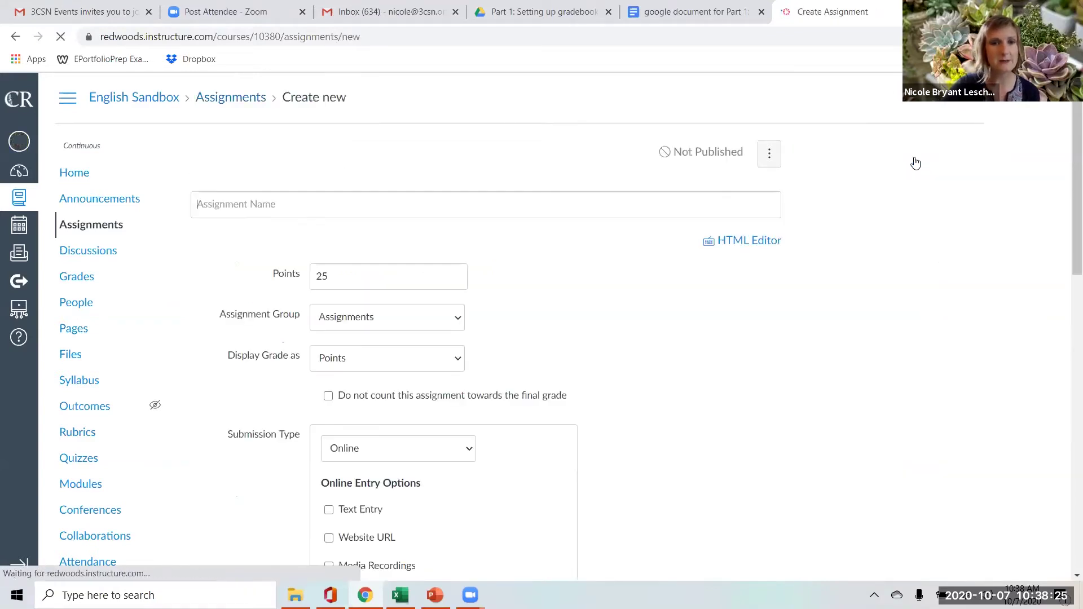
pyautogui.click(255, 209)
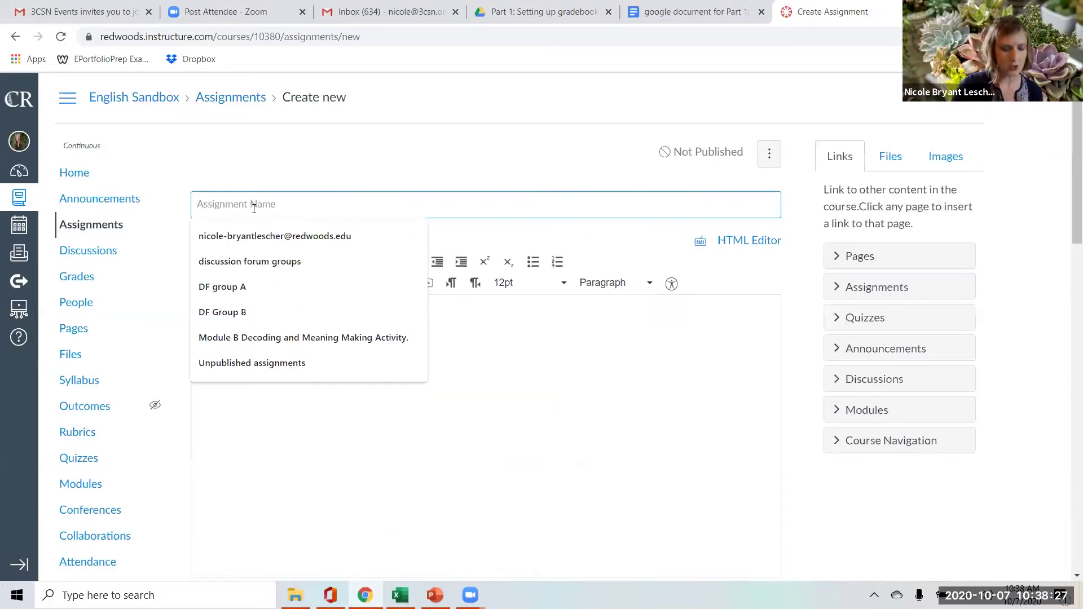
pyautogui.write('discussion 22')
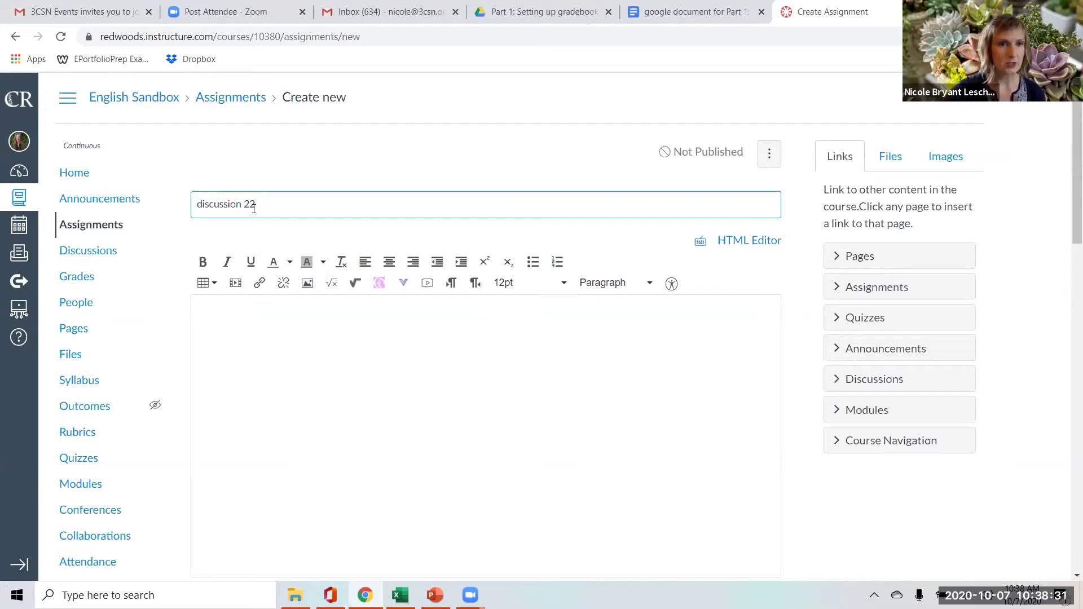
pyautogui.click(322, 357)
pyautogui.write('hakAKSAJsjSJLjl.')
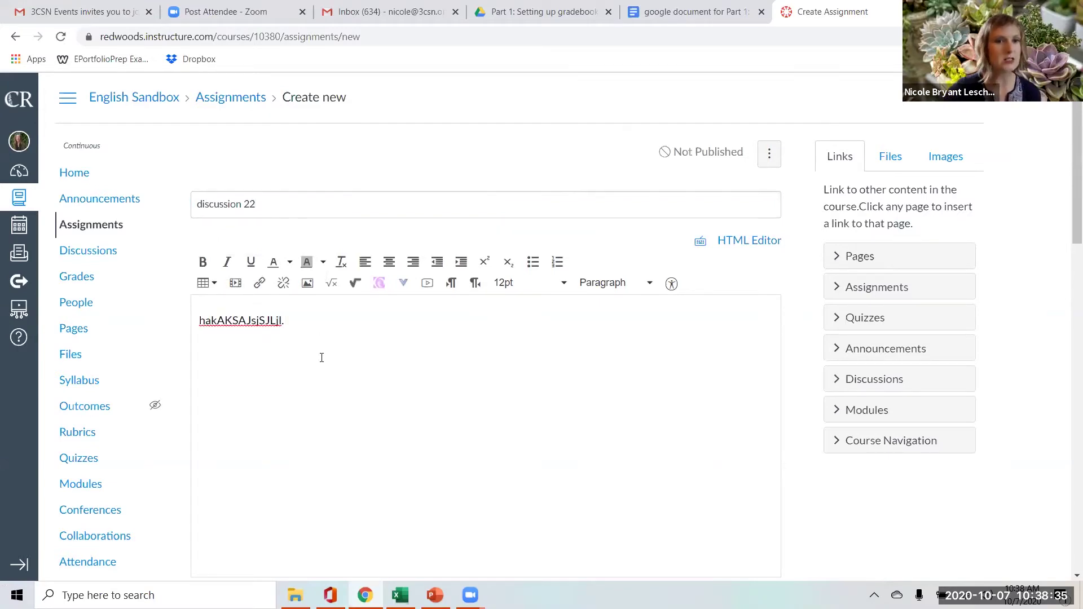
# - Place the new assignment in the Discussions assignment group and save it without publishing
pyautogui.scroll(-8, 373, 367)
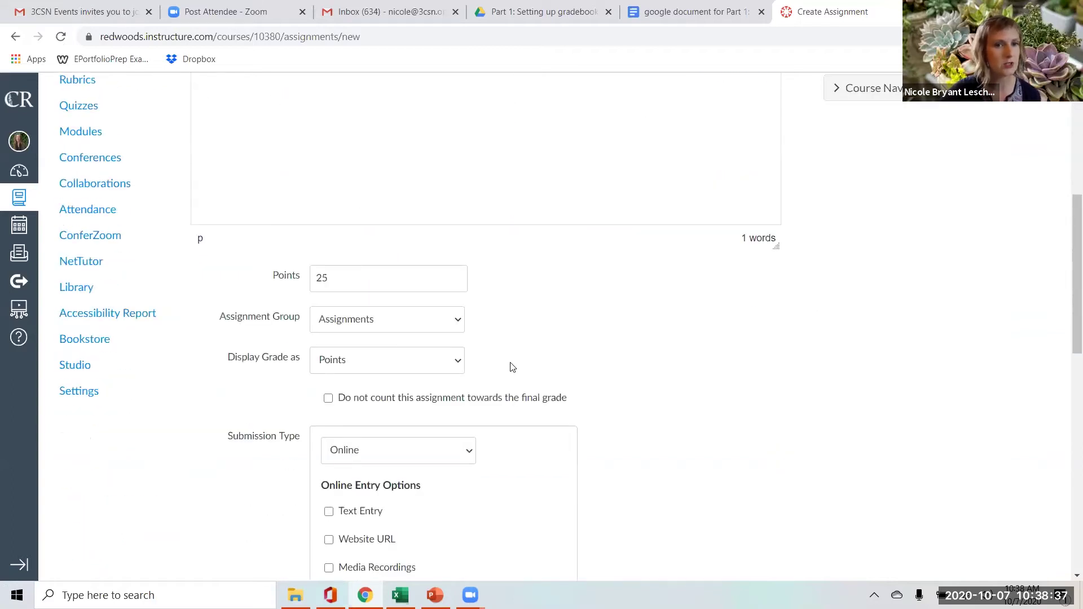
pyautogui.scroll(-1, 454, 357)
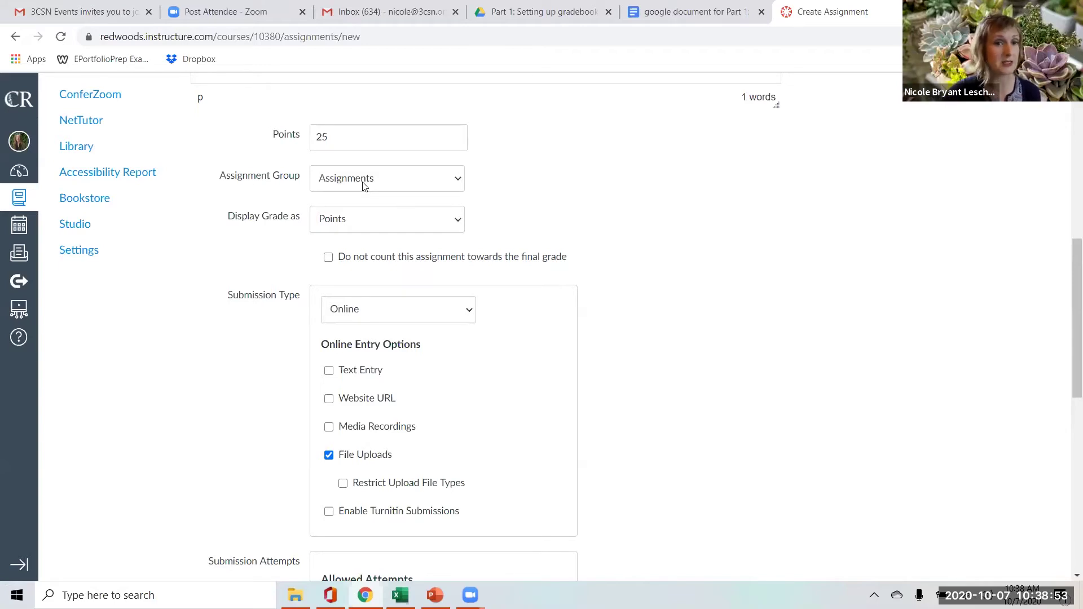
pyautogui.click(460, 183)
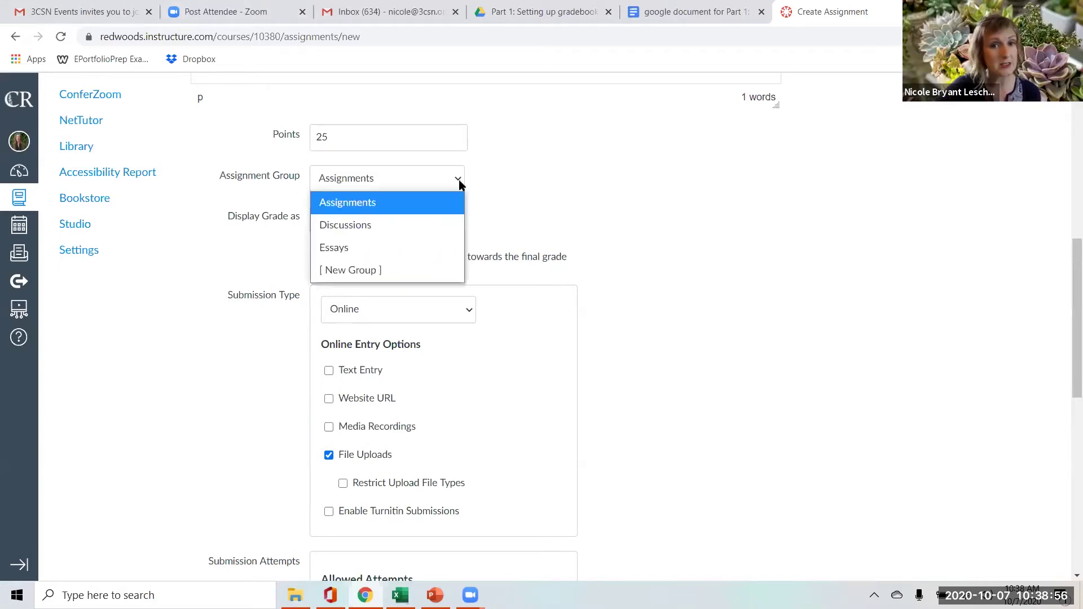
pyautogui.click(432, 226)
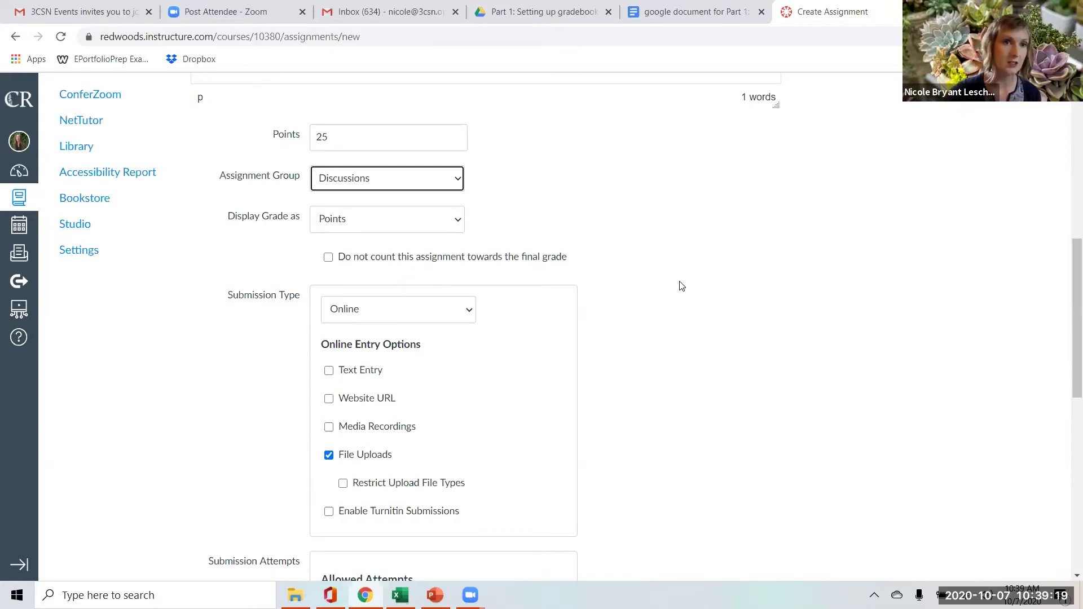
pyautogui.scroll(-10, 750, 398)
pyautogui.click(774, 533)
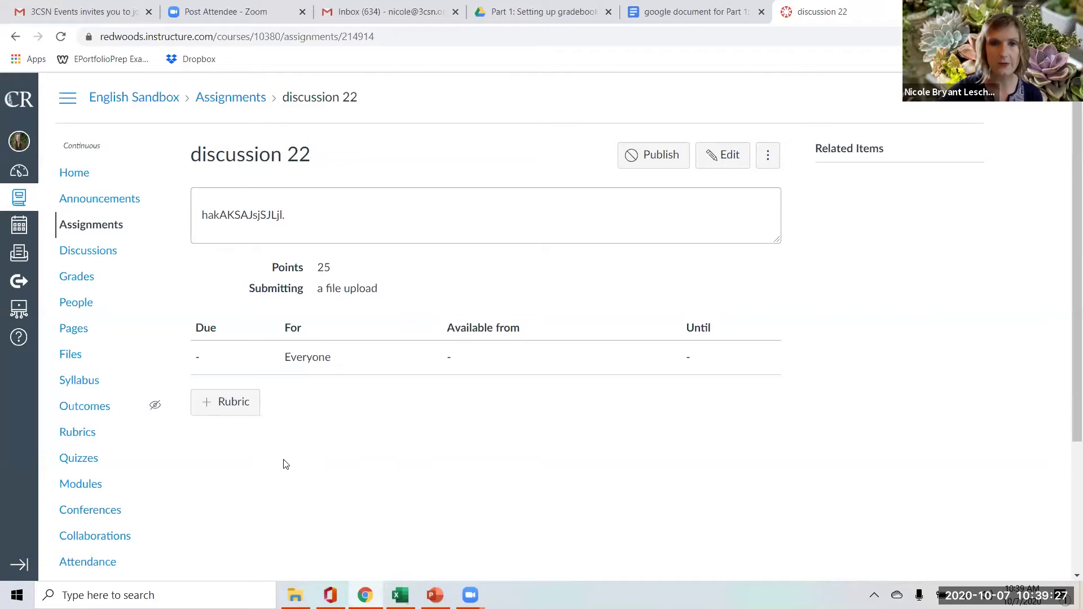
# - Check the Discussions group in the course's assignments list, and switch to the PowerPoint slide show
pyautogui.click(91, 225)
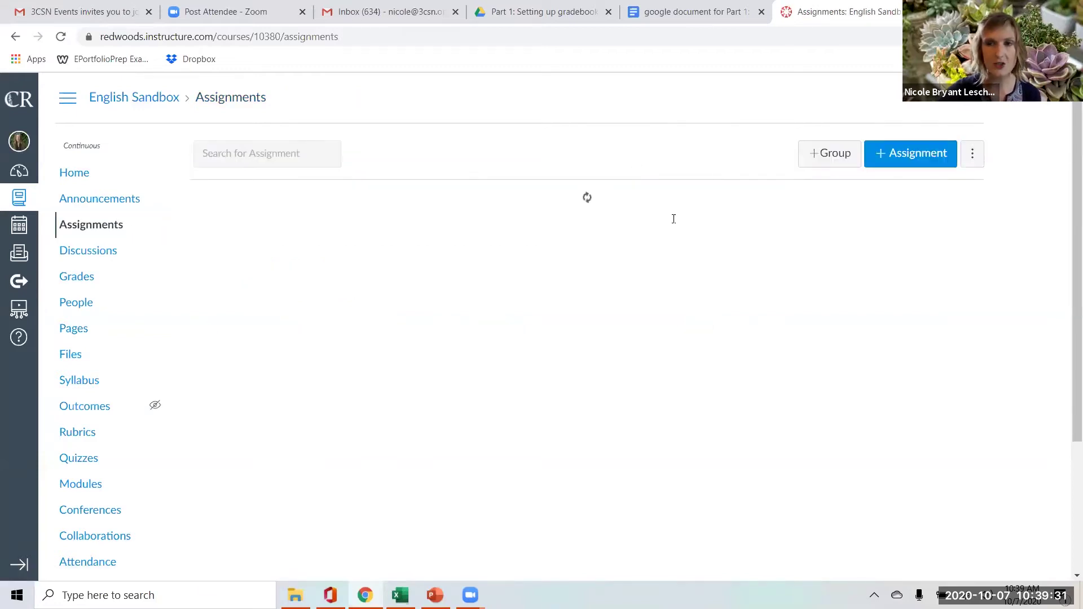
pyautogui.scroll(-20, 553, 338)
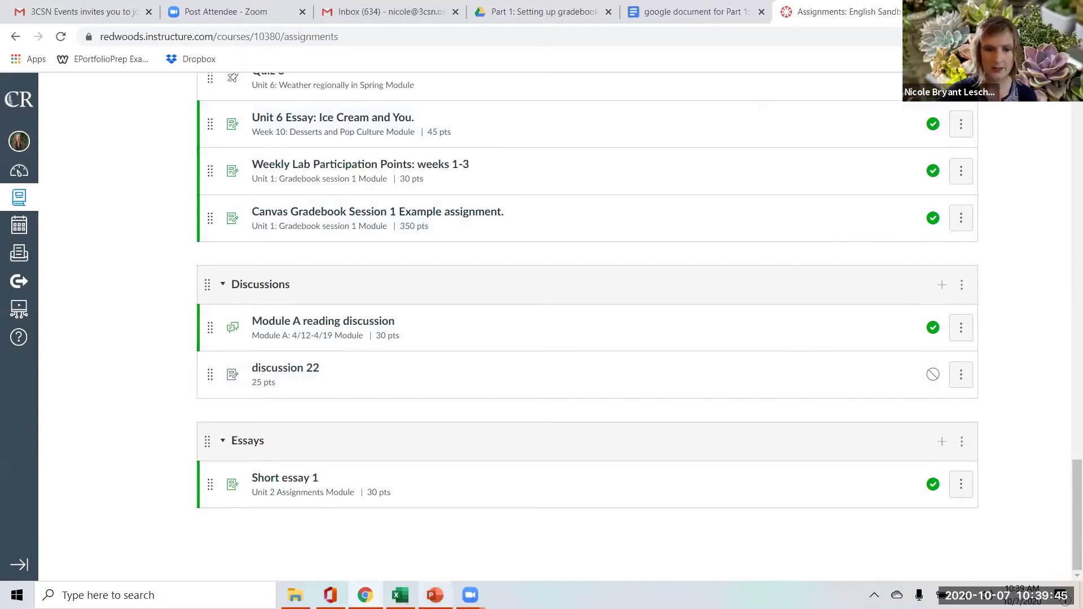
pyautogui.click(435, 595)
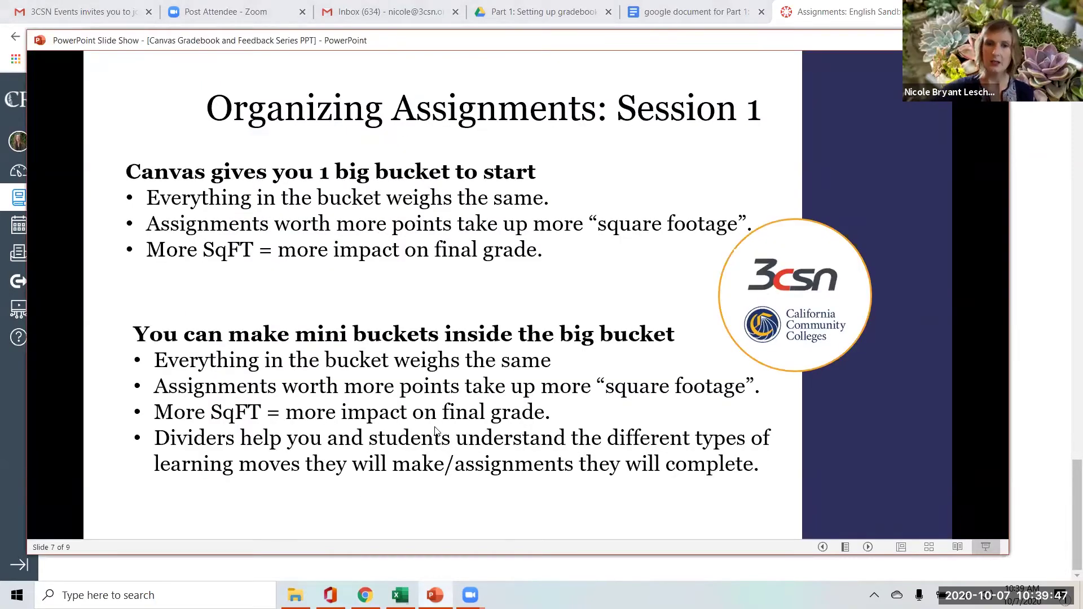
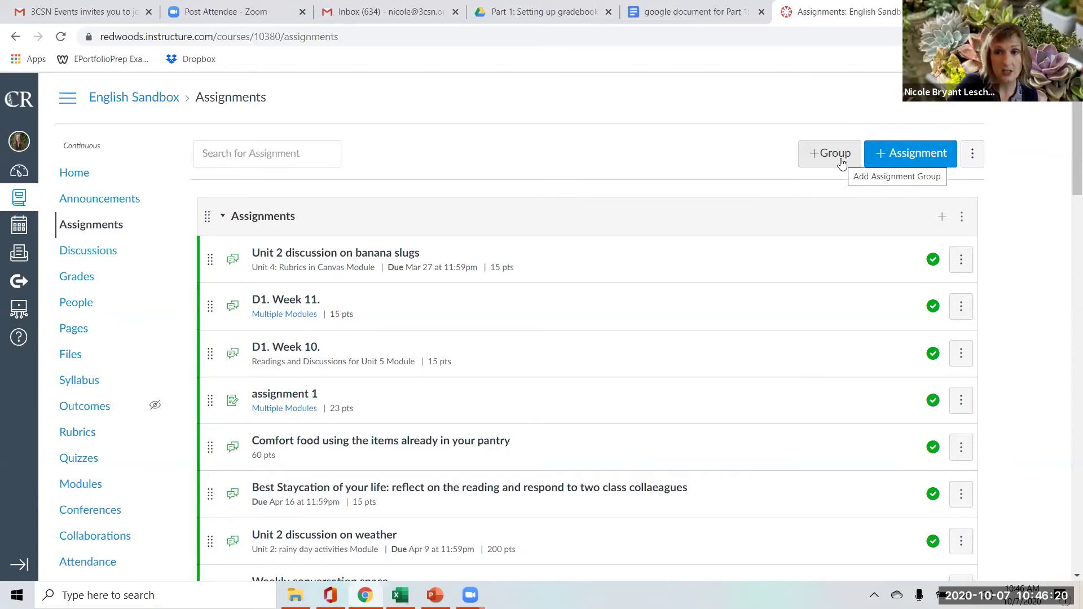
# - Open the form for adding an assignment group and dismiss it without creating a group
pyautogui.click(841, 159)
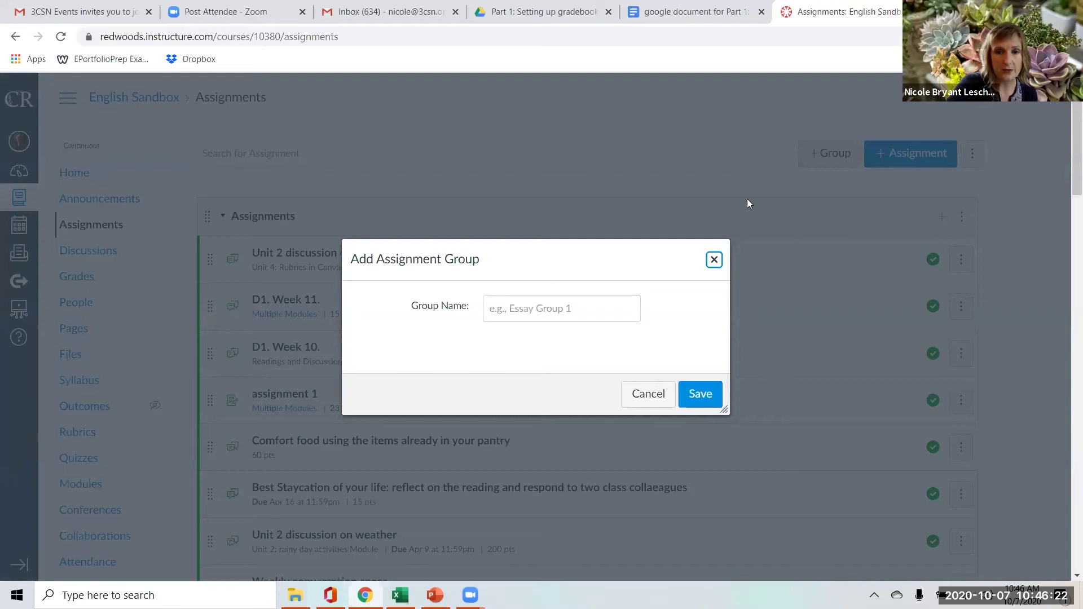
pyautogui.click(649, 394)
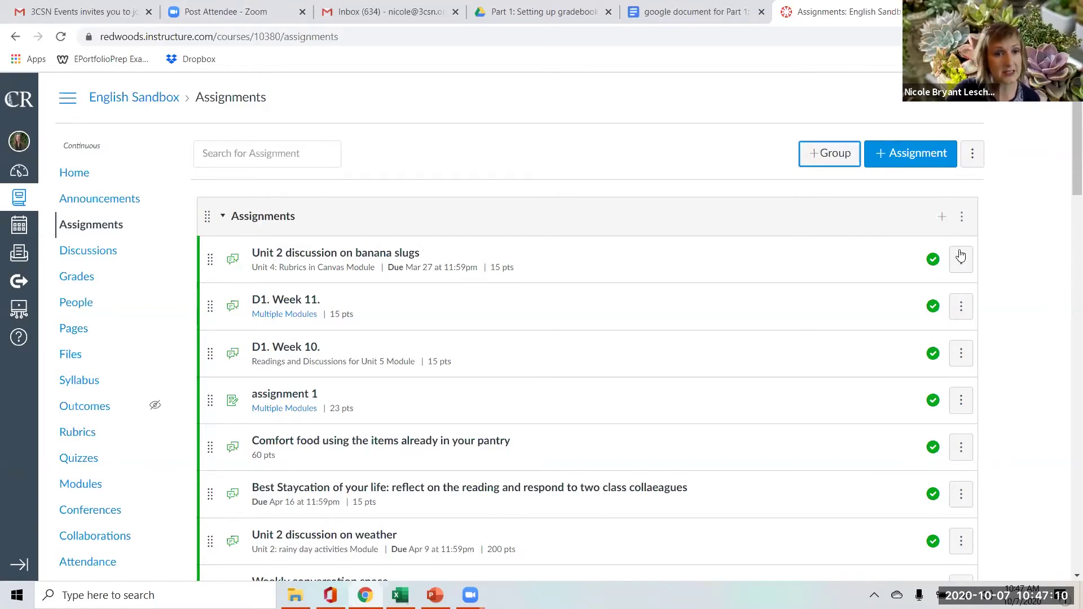
# - Turn on weighting of the final grade based on assignment groups for the course
pyautogui.click(973, 155)
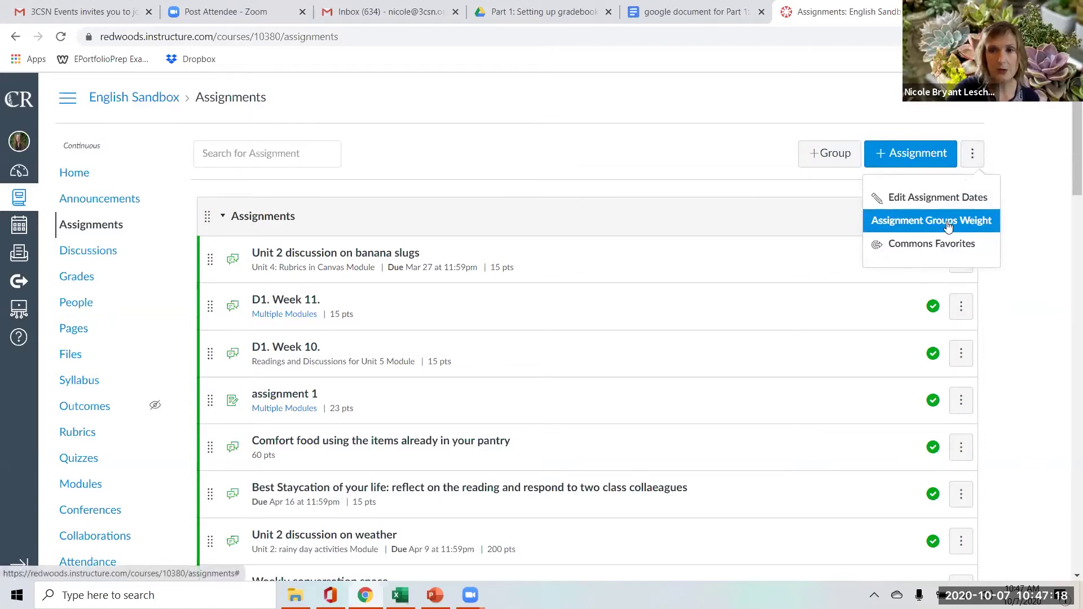
pyautogui.click(948, 222)
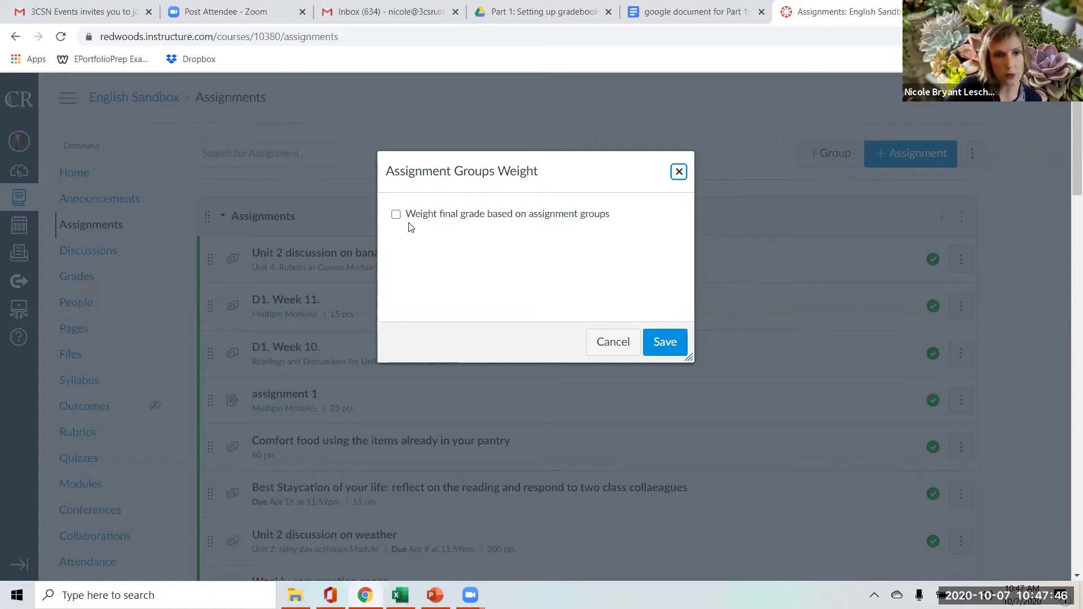
pyautogui.click(397, 215)
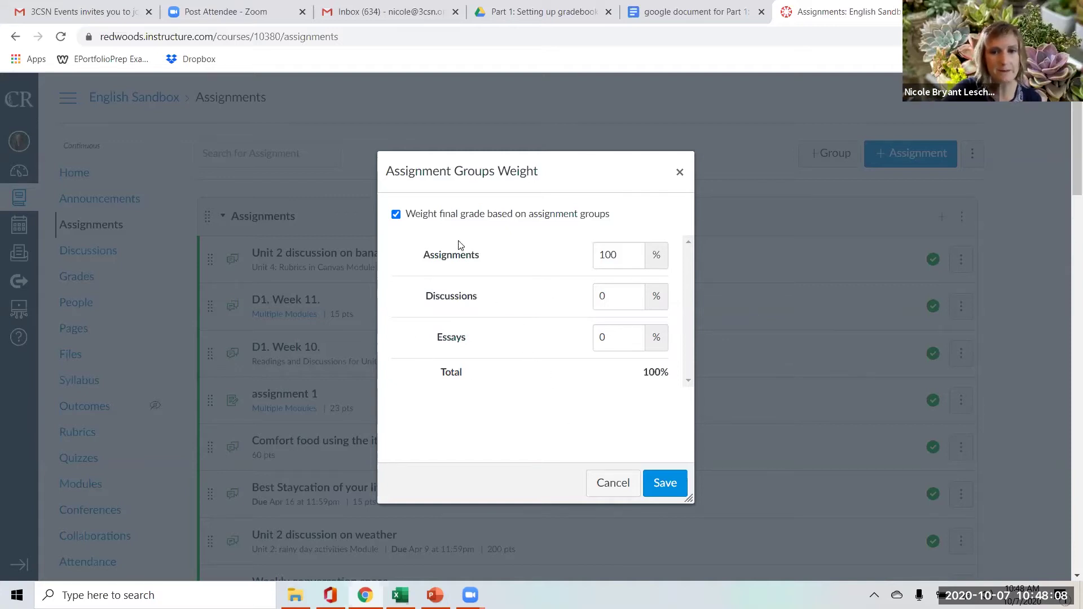
# - Set the group weights to 33% for Assignments, 33% for Discussions and 34% for Essays
pyautogui.click(638, 292)
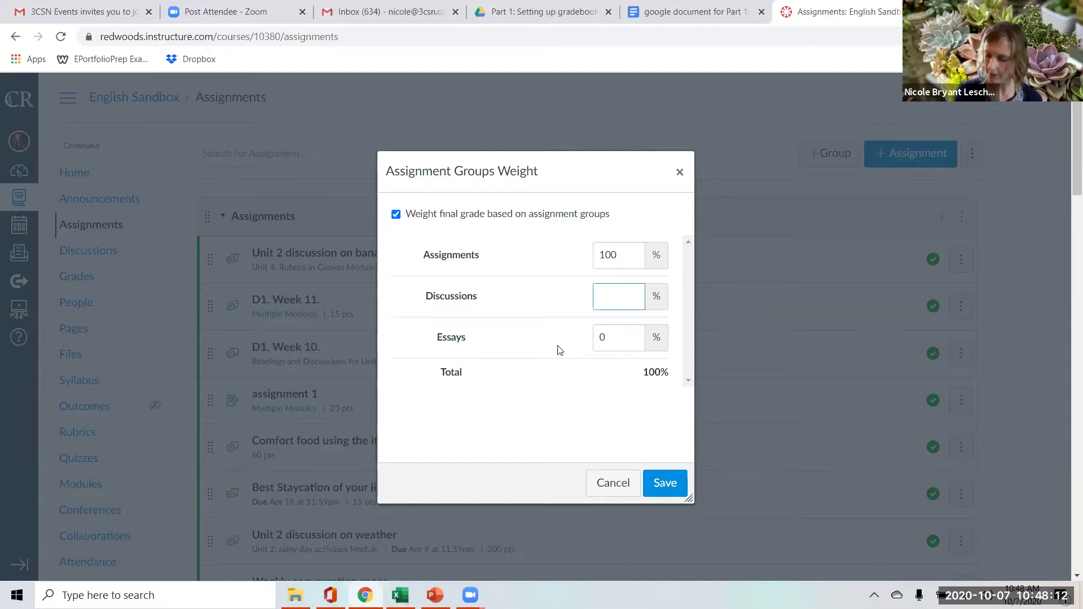
pyautogui.doubleClick(623, 252)
pyautogui.press('BackSpace')
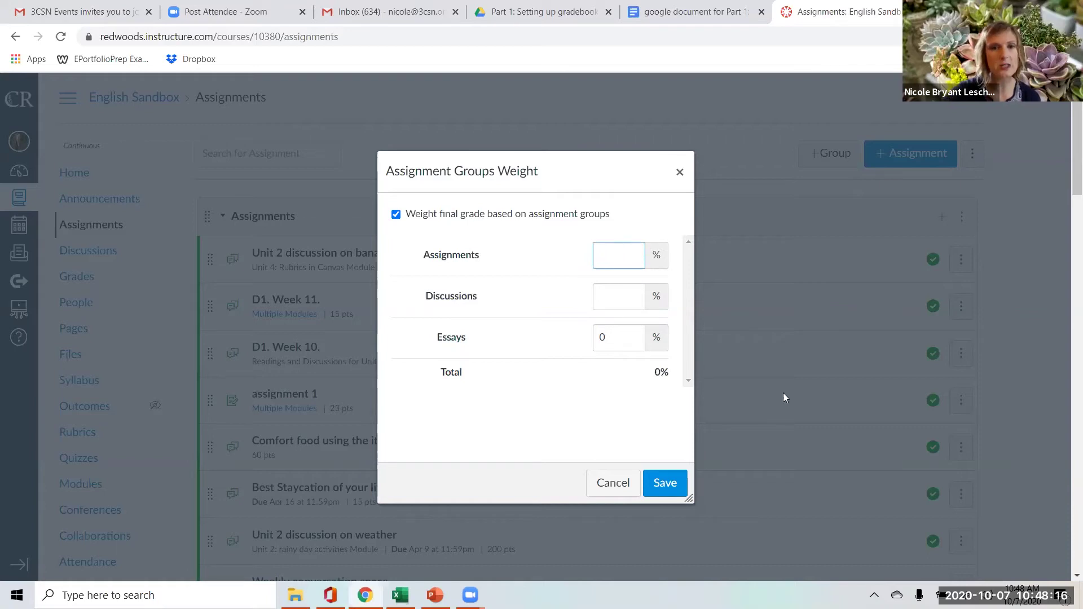
pyautogui.doubleClick(621, 337)
pyautogui.press('BackSpace')
pyautogui.click(608, 251)
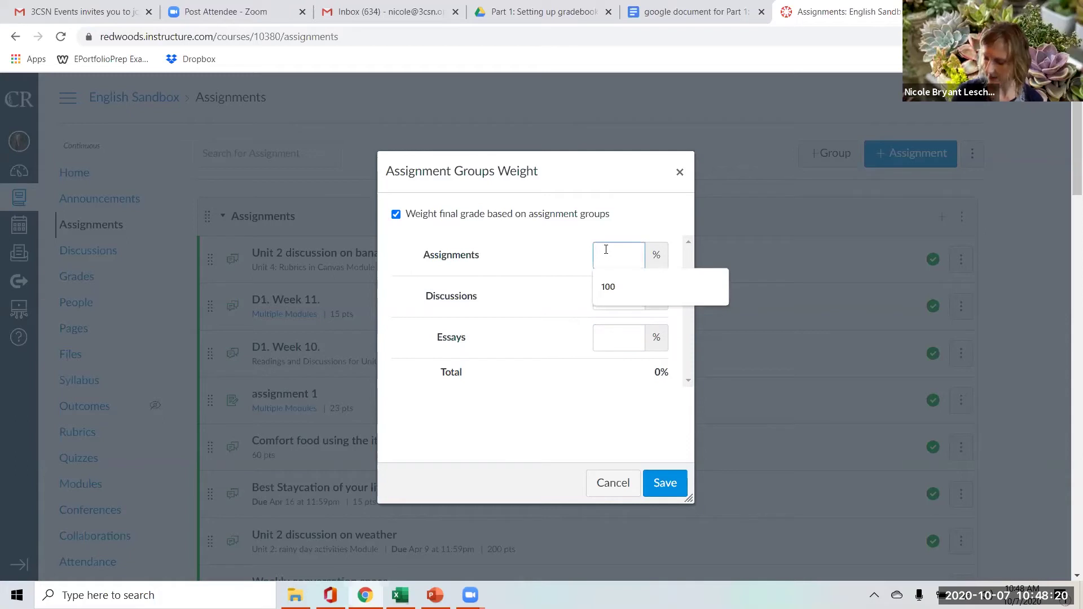
pyautogui.write('33')
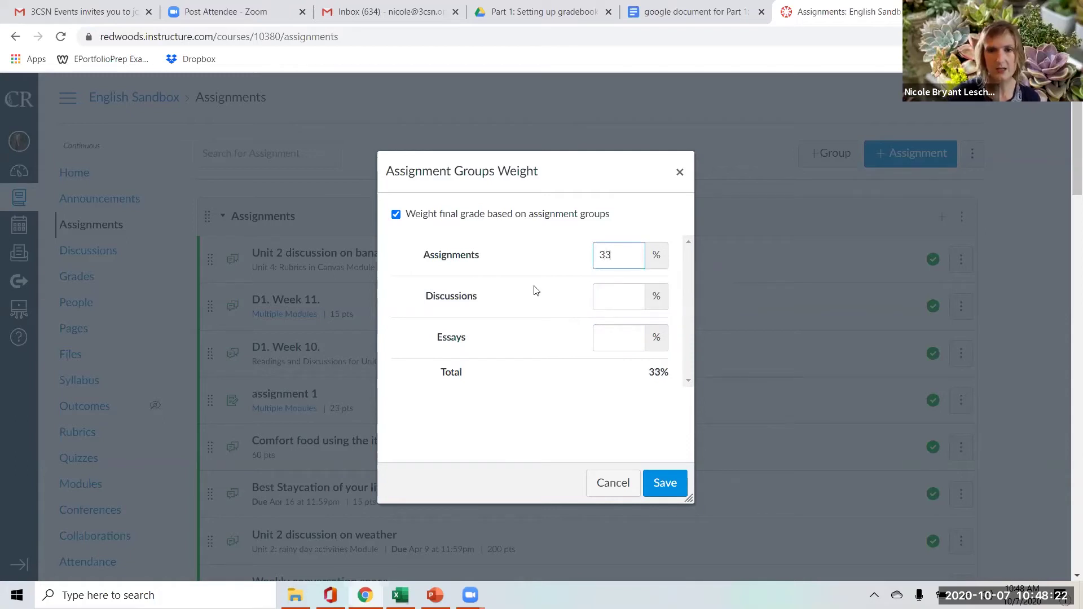
pyautogui.click(626, 292)
pyautogui.write('33')
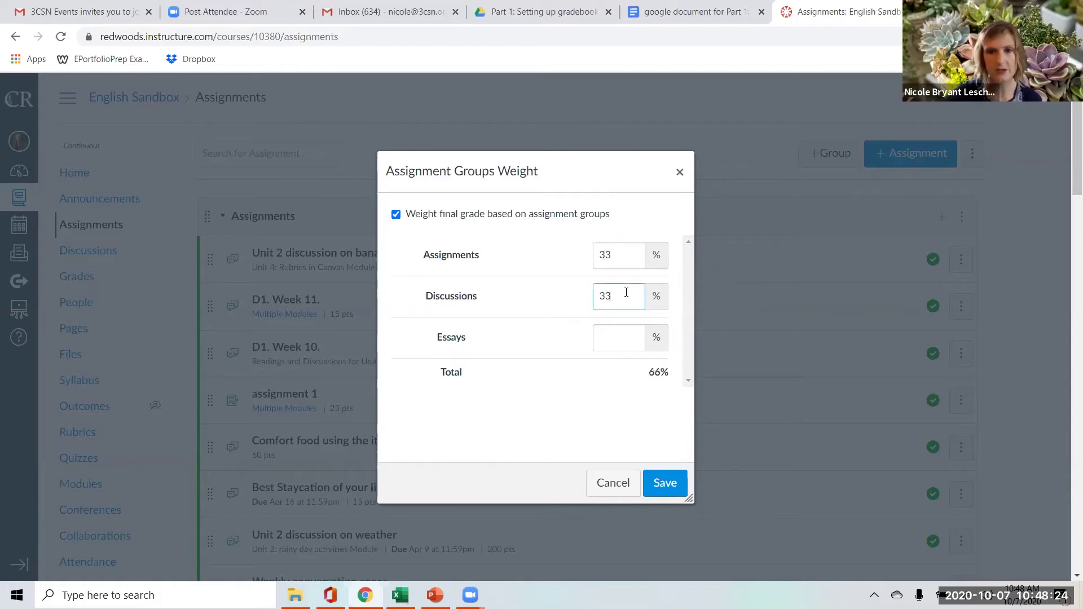
pyautogui.click(613, 336)
pyautogui.write('34')
pyautogui.click(608, 415)
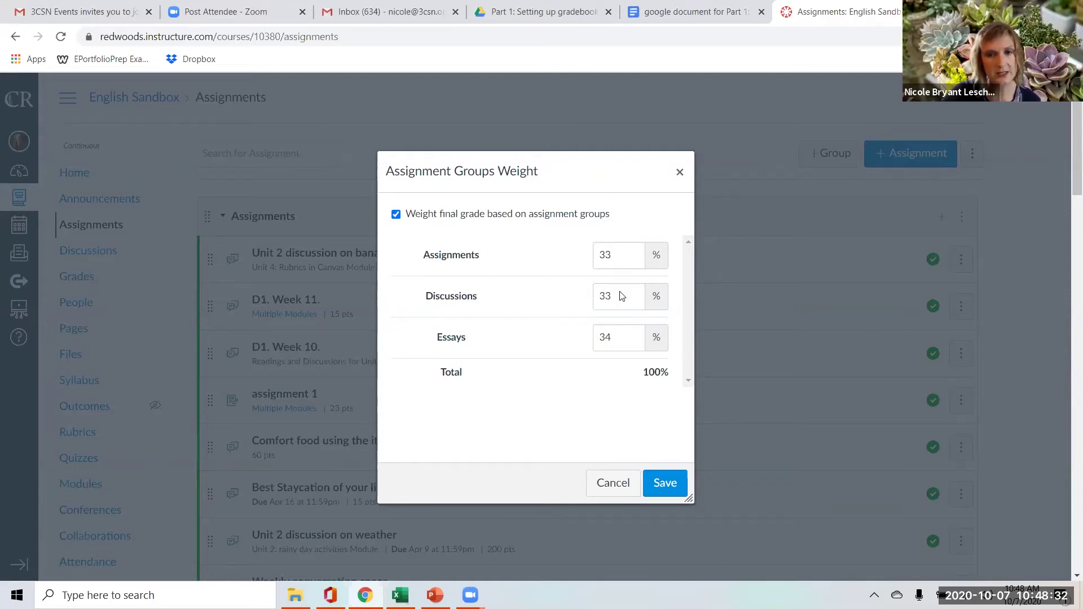
# - Reweight the groups to 60% for Essays, 20% for Discussions and 20% for Assignments, and save the weights
pyautogui.click(623, 337)
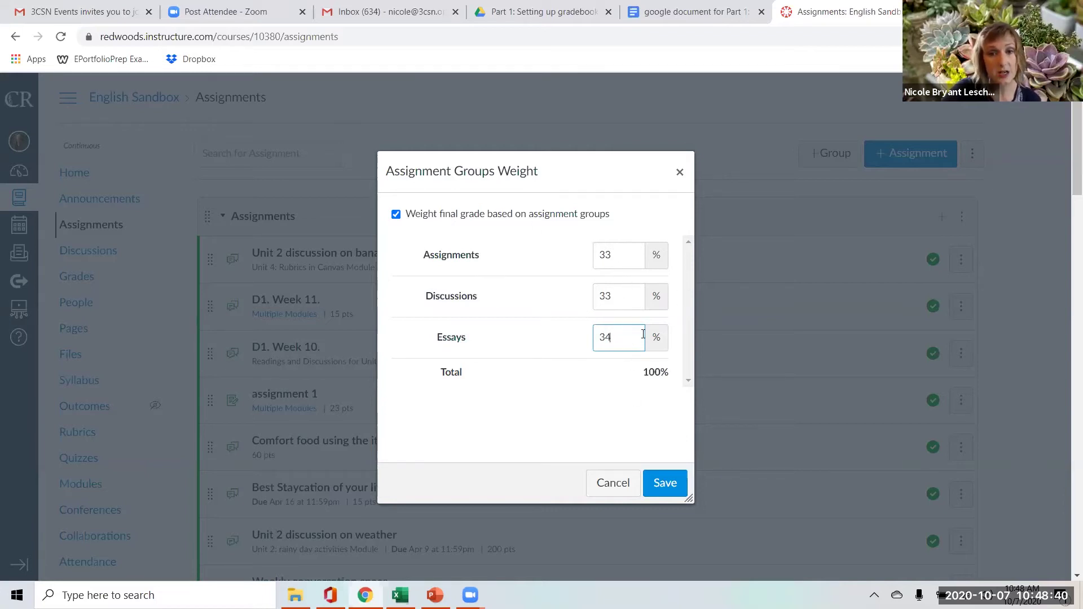
pyautogui.moveTo(632, 340); pyautogui.dragTo(584, 336)
pyautogui.write('60')
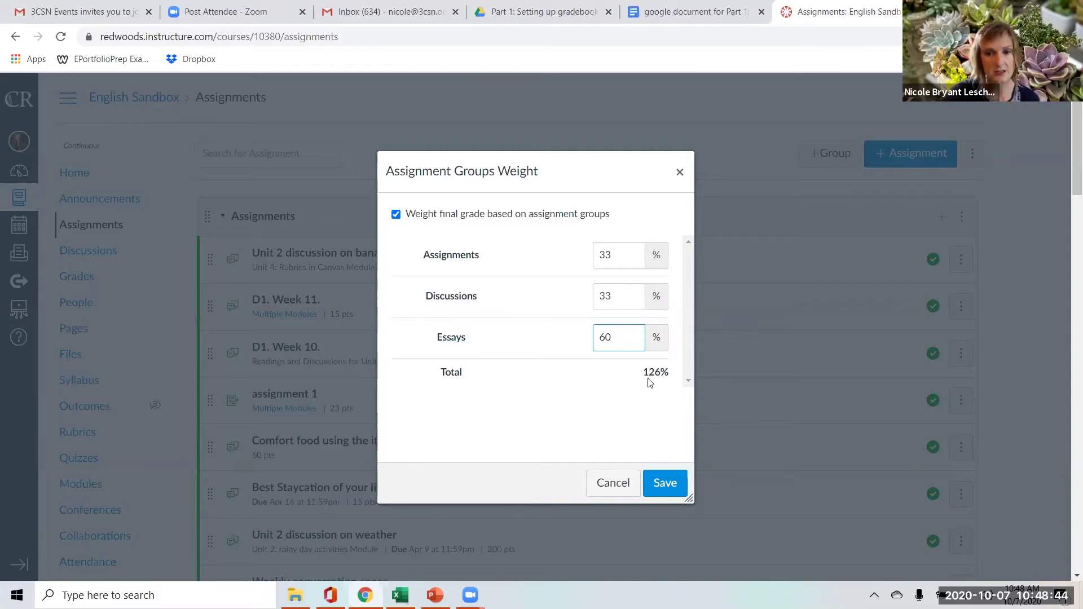
pyautogui.moveTo(625, 302); pyautogui.dragTo(599, 295)
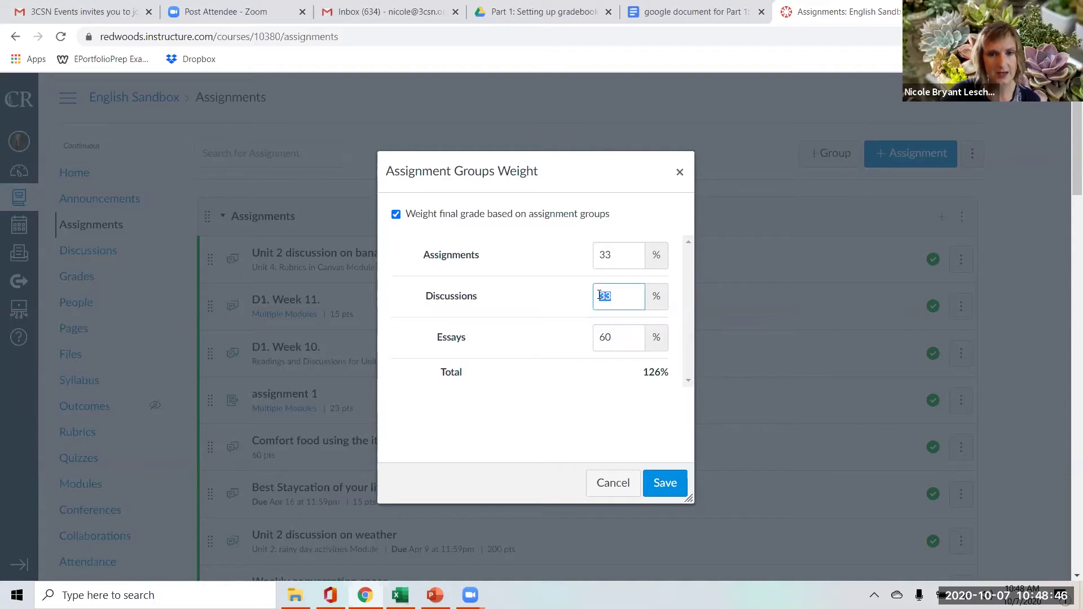
pyautogui.write('20')
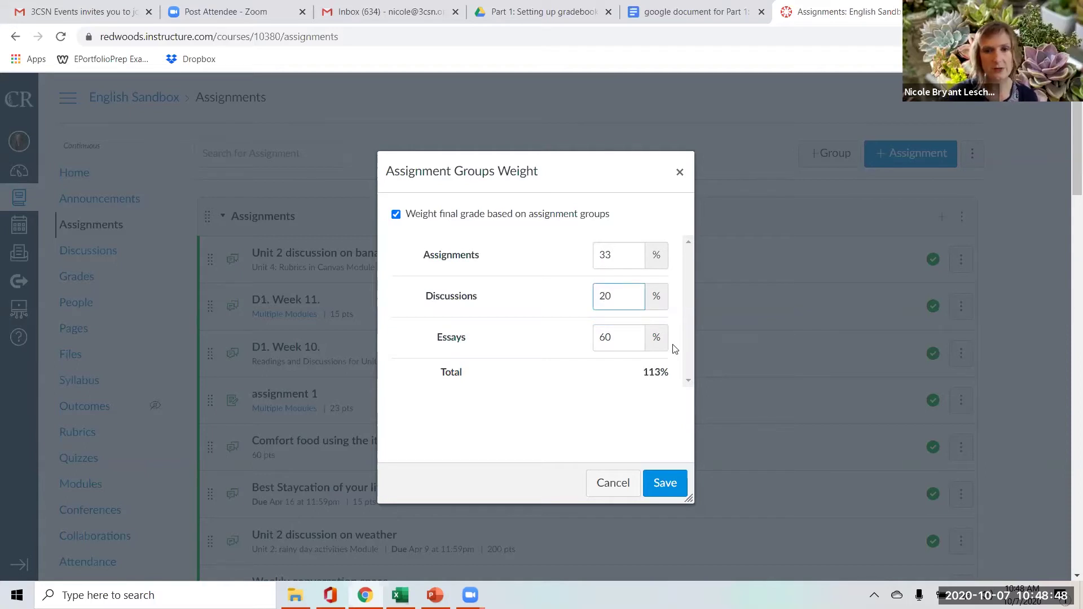
pyautogui.doubleClick(594, 253)
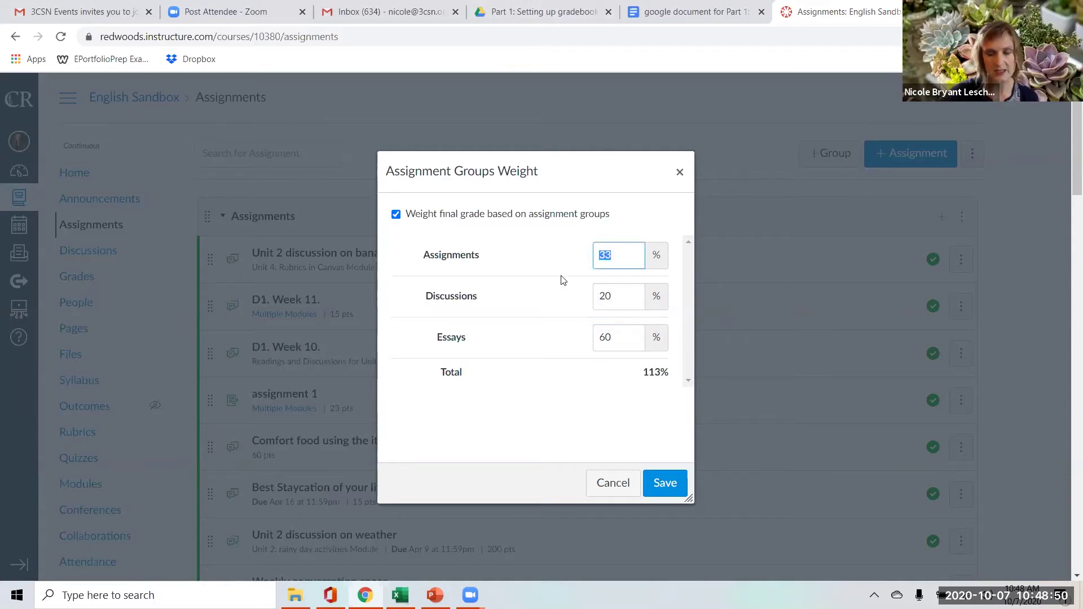
pyautogui.write('20')
pyautogui.click(415, 242)
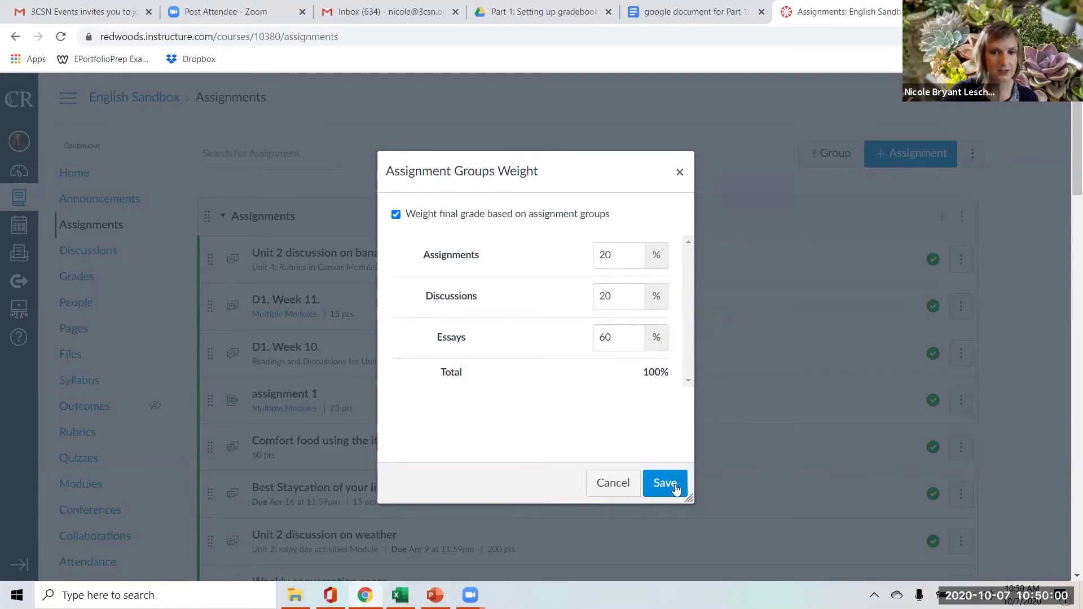
pyautogui.click(675, 489)
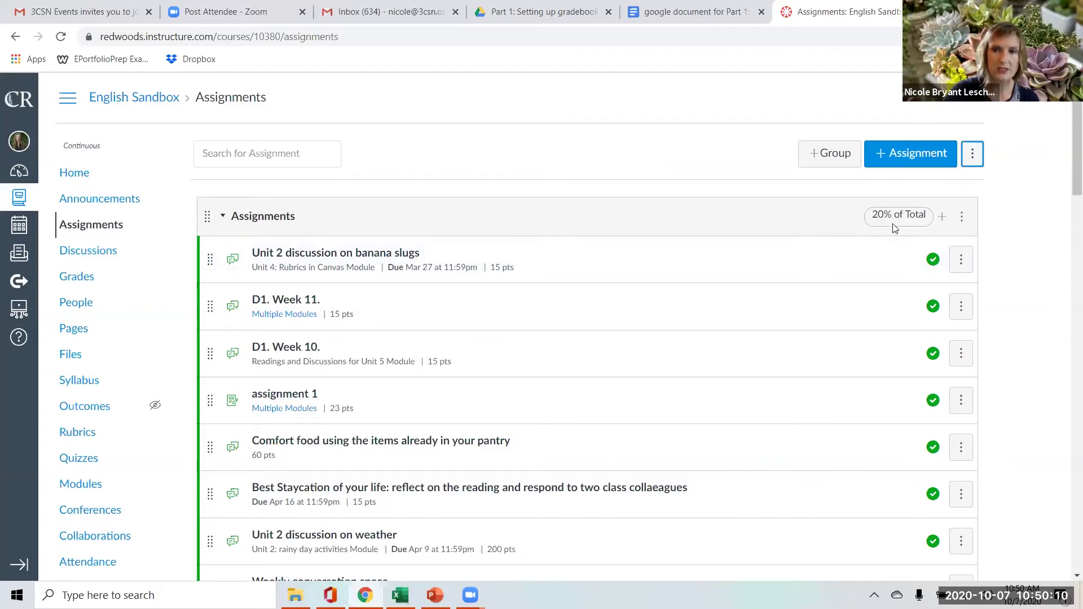
# - Check the weights of the Discussions and Essays groups in the assignments list, and switch to the PowerPoint slide show
pyautogui.scroll(-18, 899, 243)
pyautogui.scroll(-15, 897, 277)
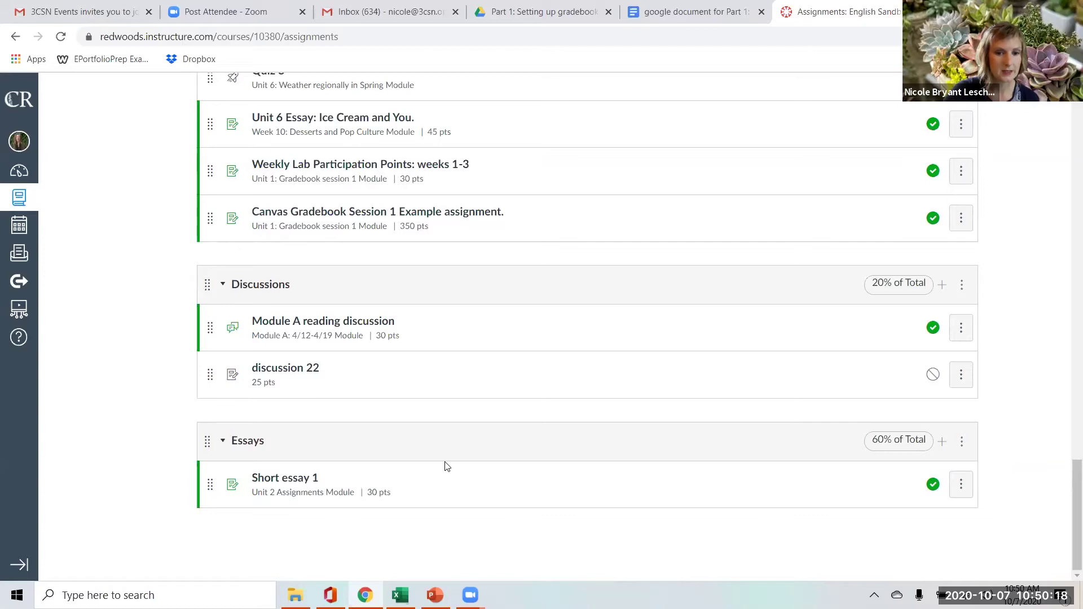
pyautogui.click(435, 595)
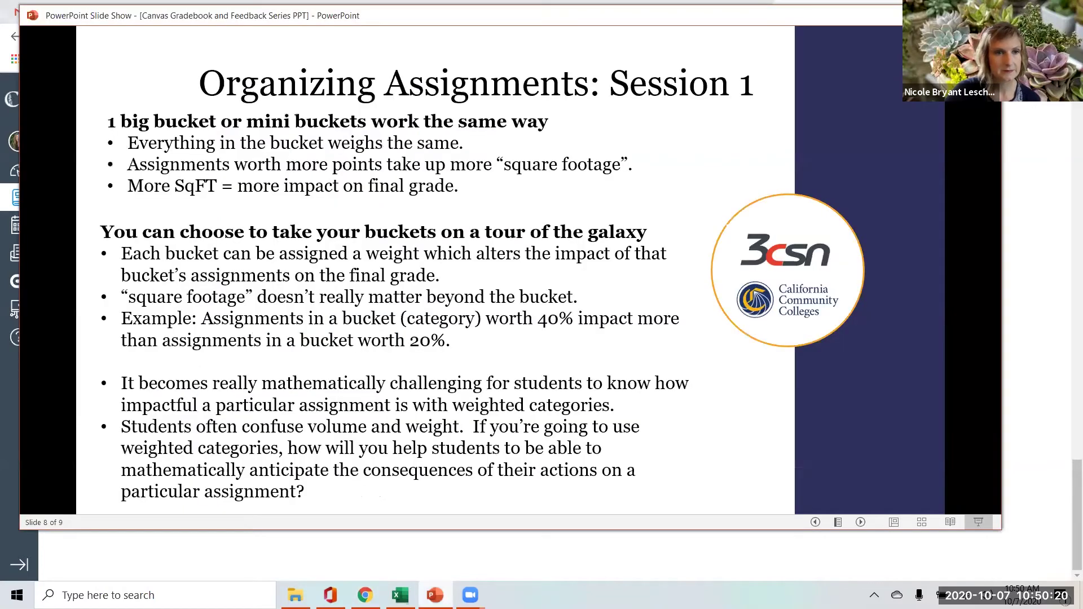
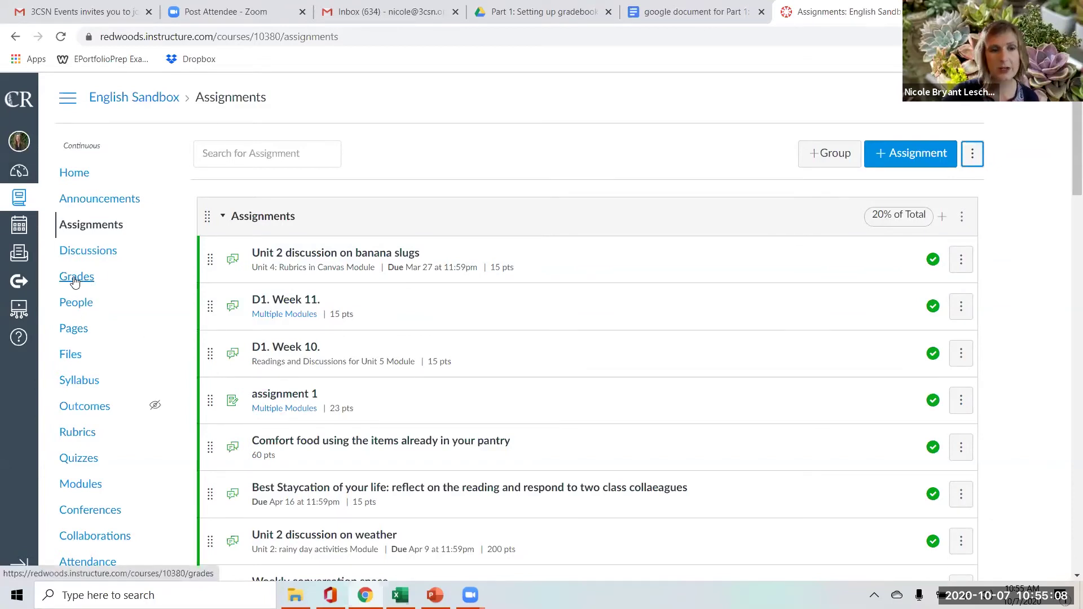
# - Open the course's gradebook and look over its Individual View and Gradebook History choices
pyautogui.click(75, 280)
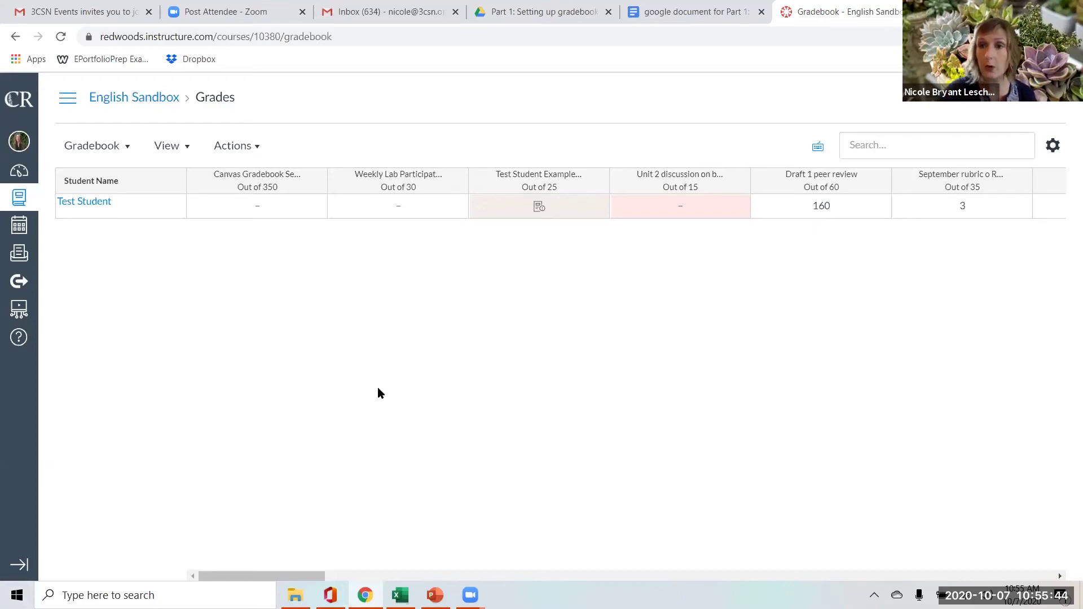
pyautogui.click(125, 156)
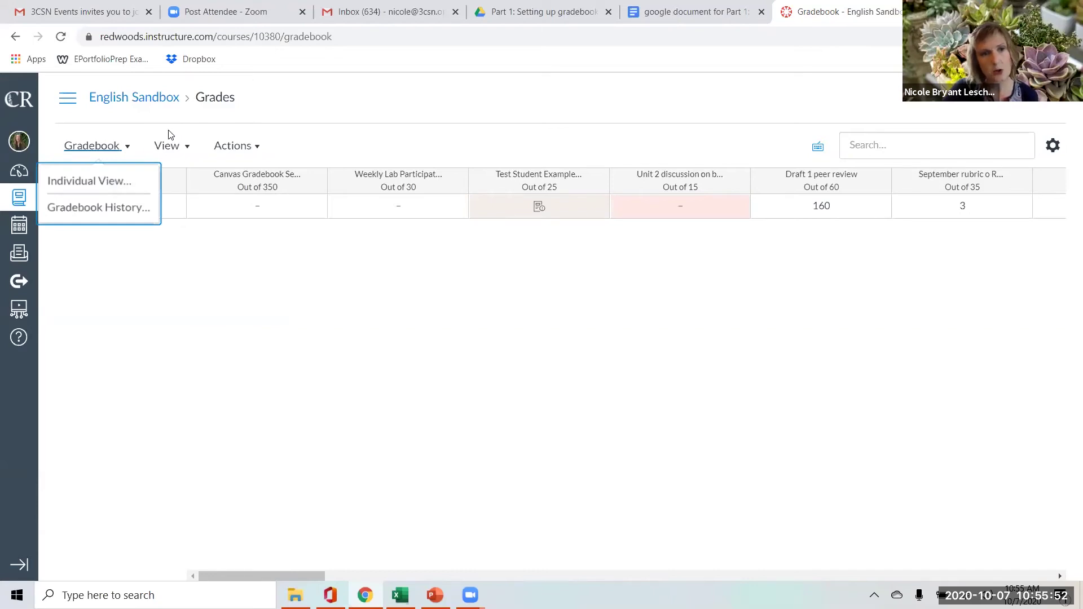
pyautogui.press('Escape')
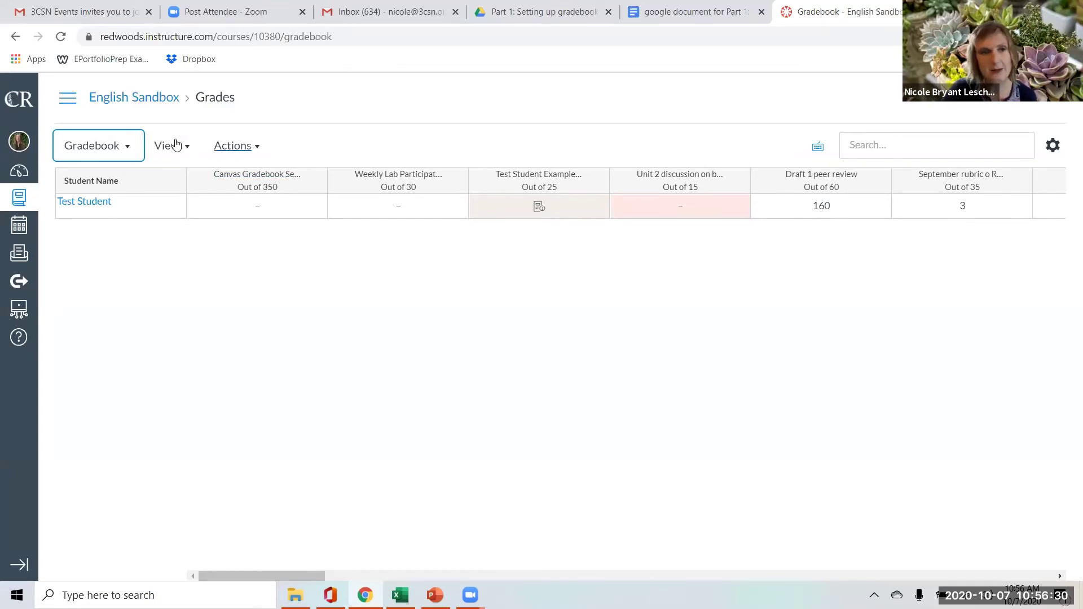
pyautogui.click(131, 153)
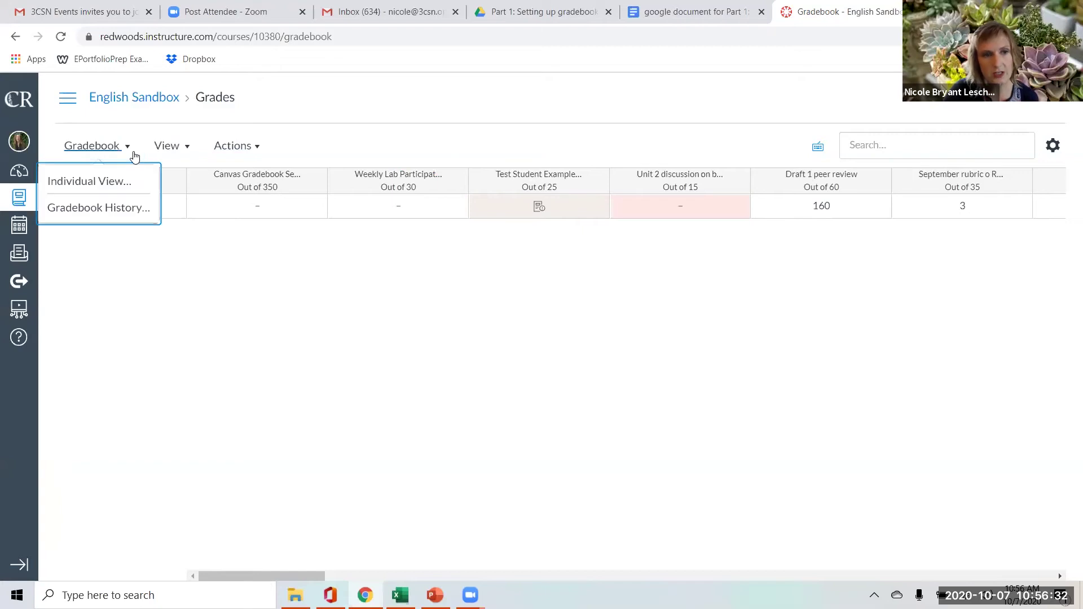
pyautogui.click(107, 190)
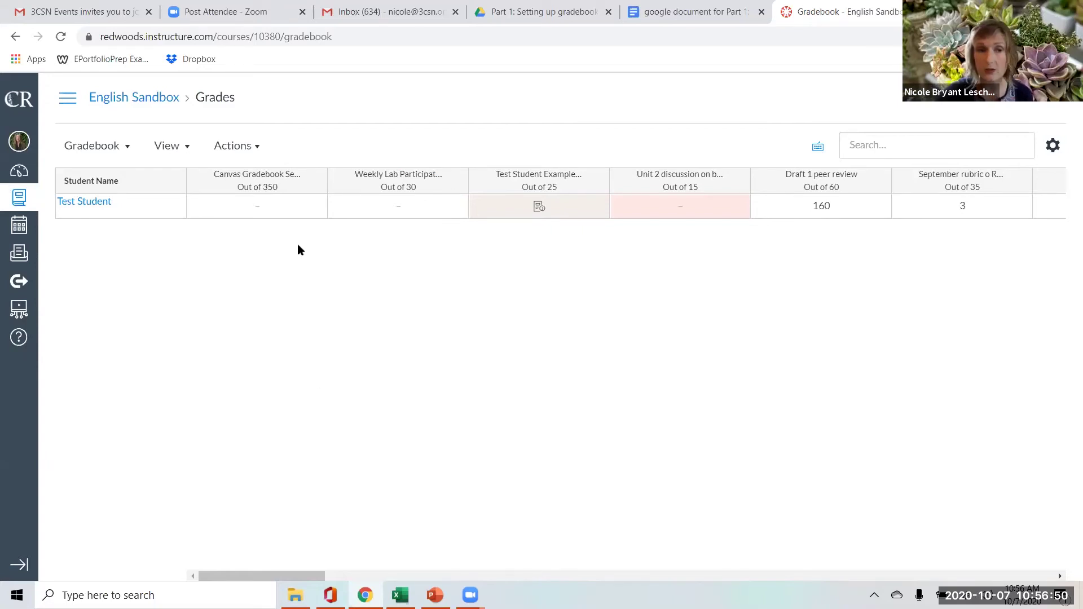
pyautogui.click(129, 150)
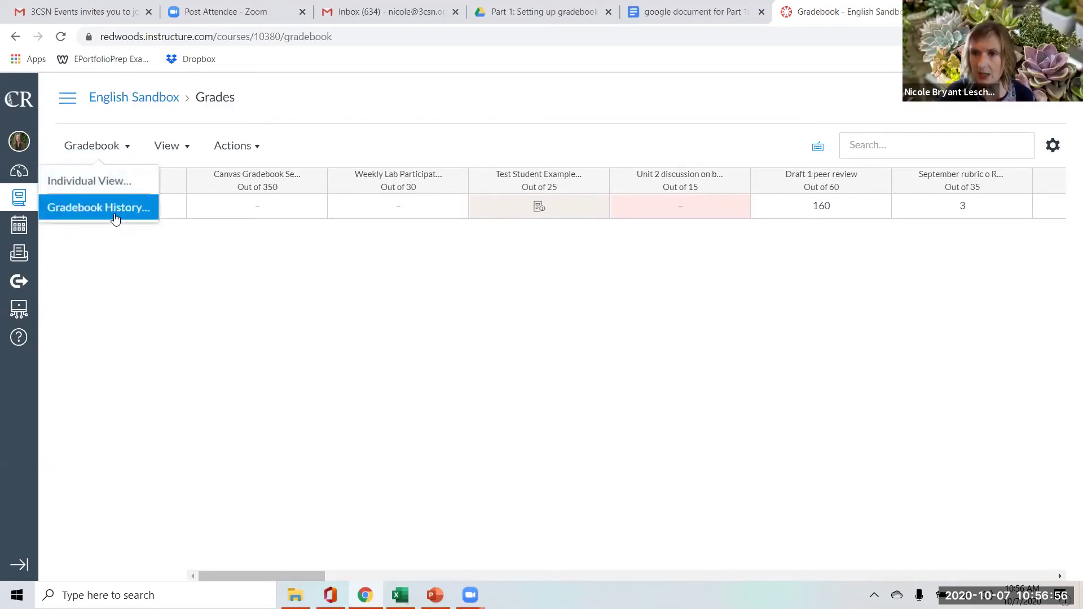
pyautogui.click(297, 256)
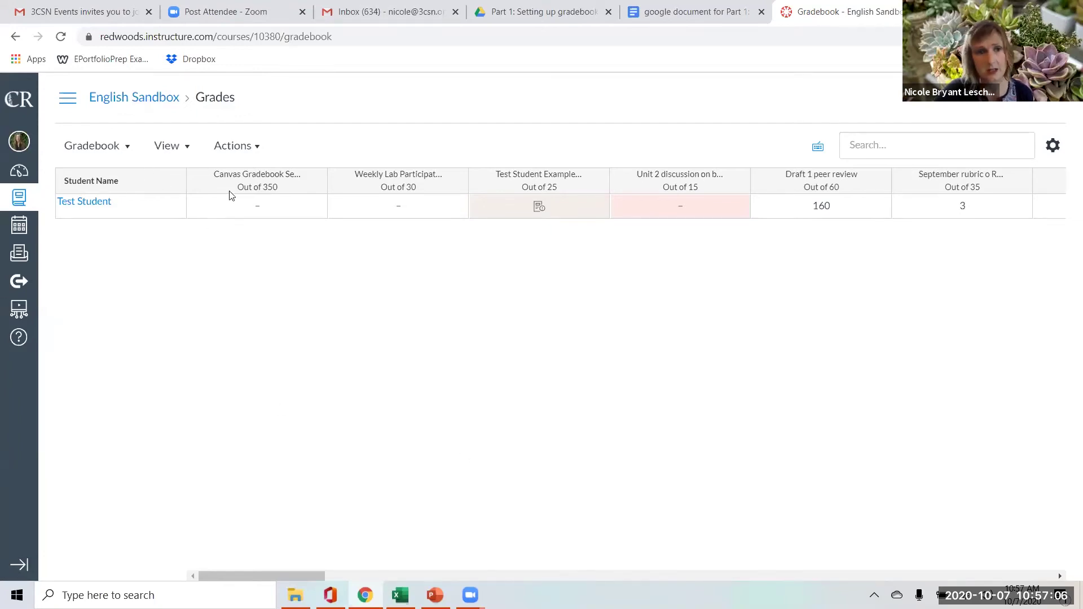
# - Review the options for arranging the gradebook columns by name, due date, points or module
pyautogui.click(191, 156)
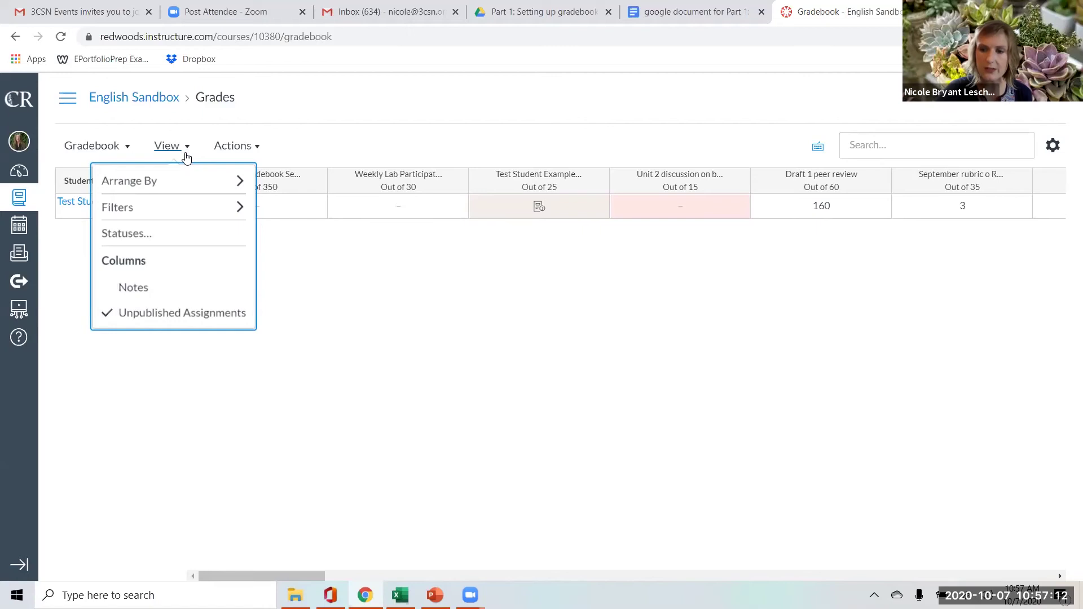
pyautogui.moveTo(189, 183)
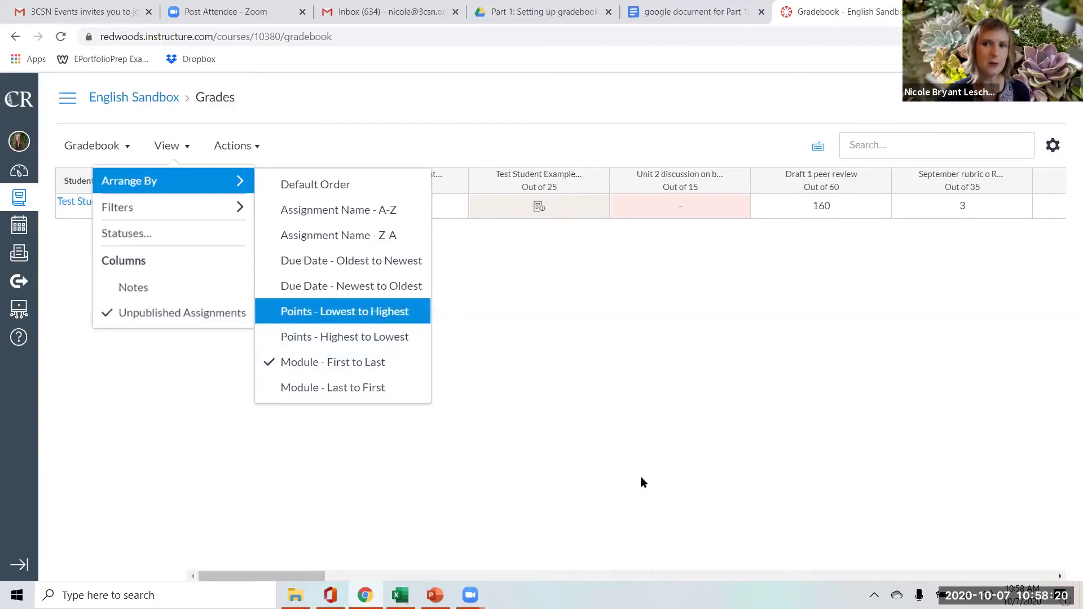
pyautogui.click(630, 318)
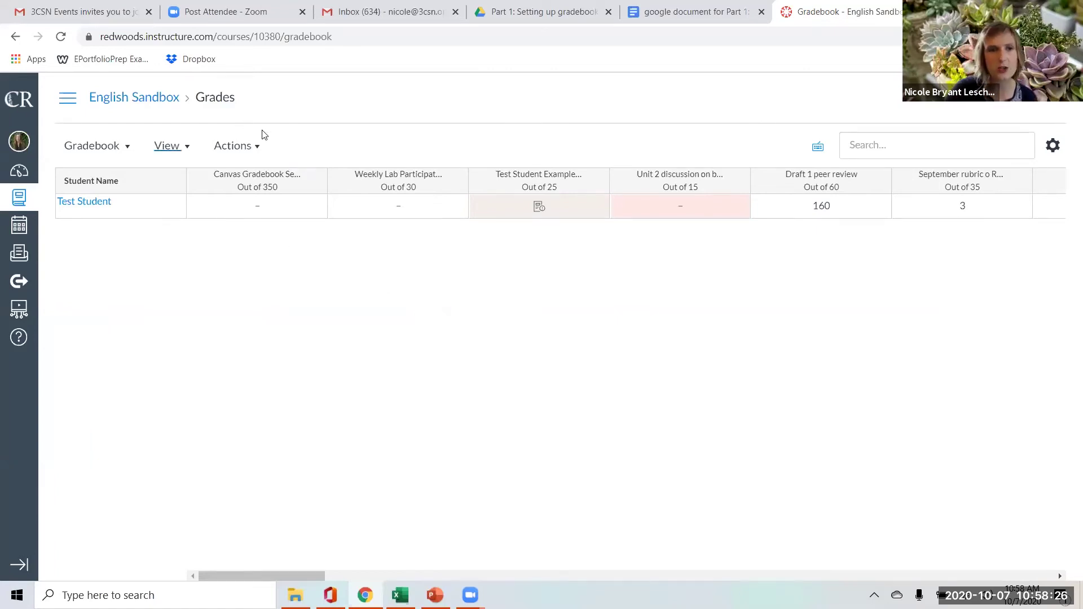
# - Add the Assignment Groups filter to the gradebook and check that it is selected among the view filters
pyautogui.click(182, 147)
pyautogui.moveTo(149, 186)
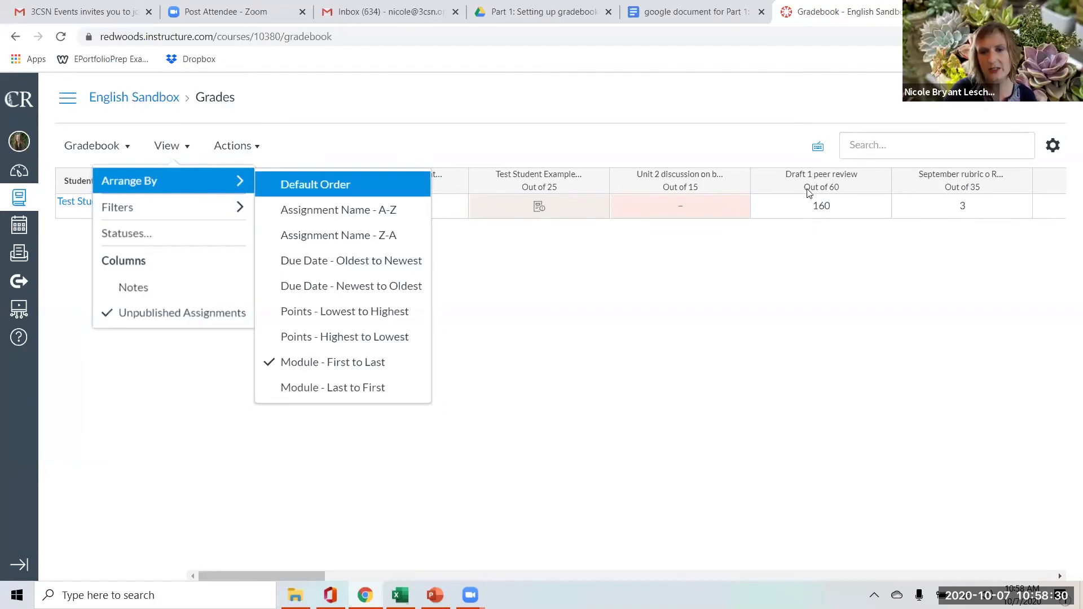
pyautogui.moveTo(162, 217)
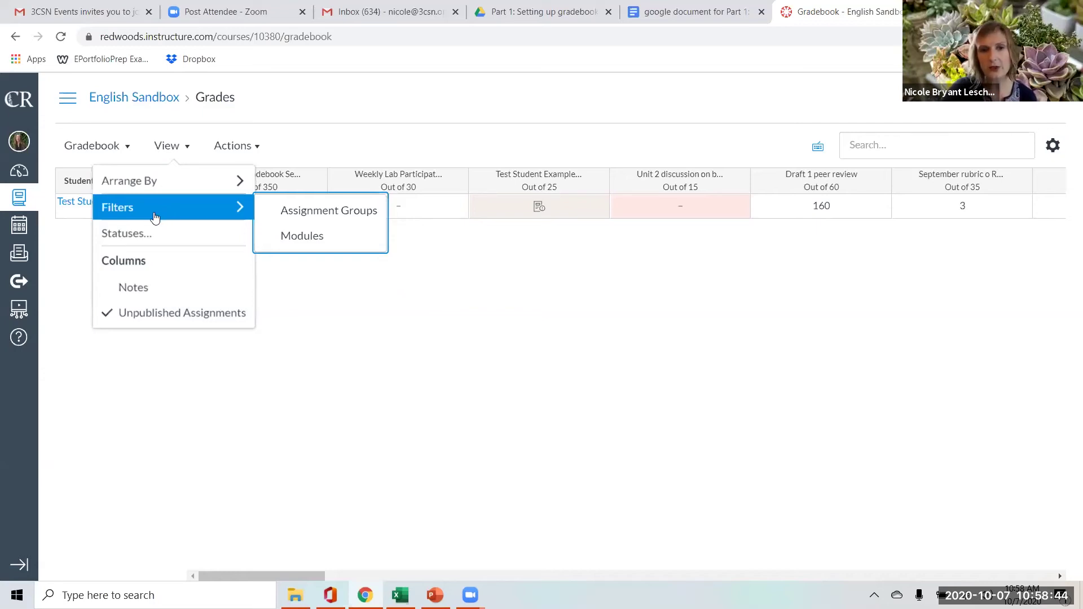
pyautogui.click(305, 215)
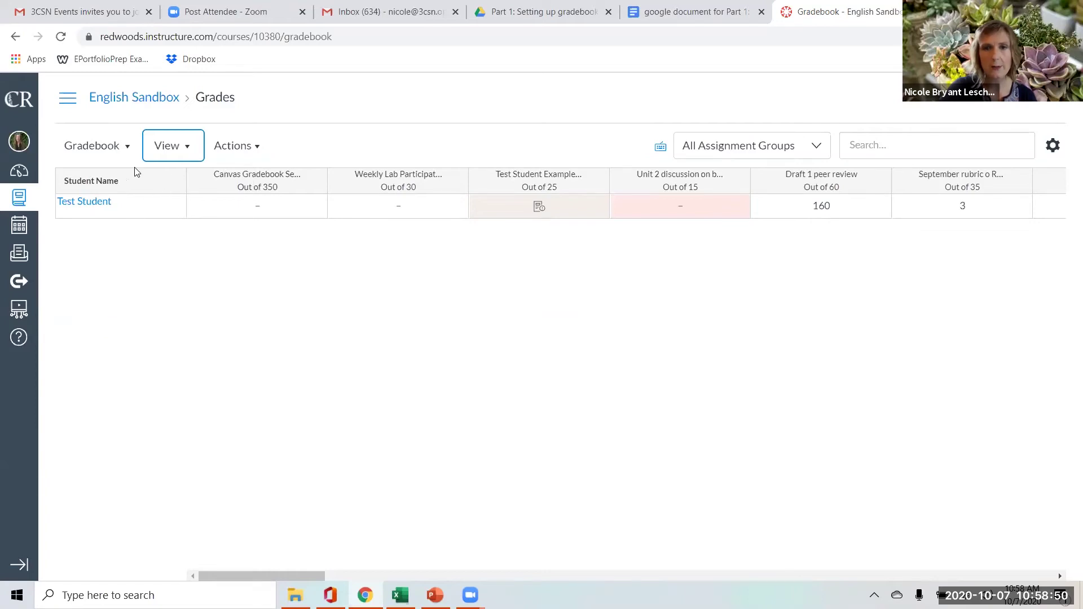
pyautogui.click(804, 150)
pyautogui.click(185, 152)
pyautogui.click(185, 152)
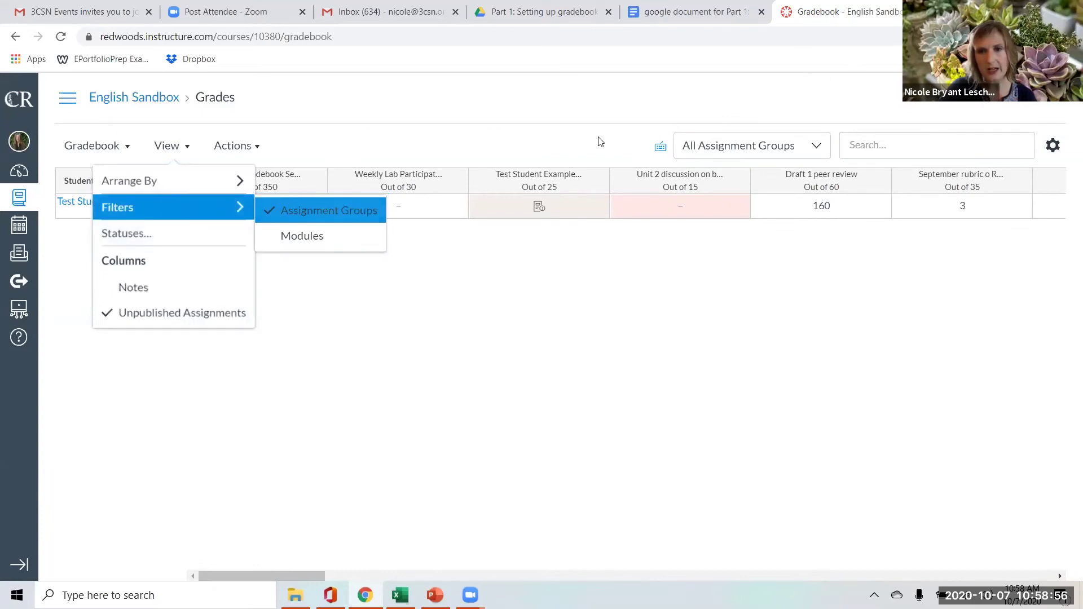
# - Filter the gradebook to the Discussions group and the Essays group in turn, and restore All Assignment Groups
pyautogui.click(636, 137)
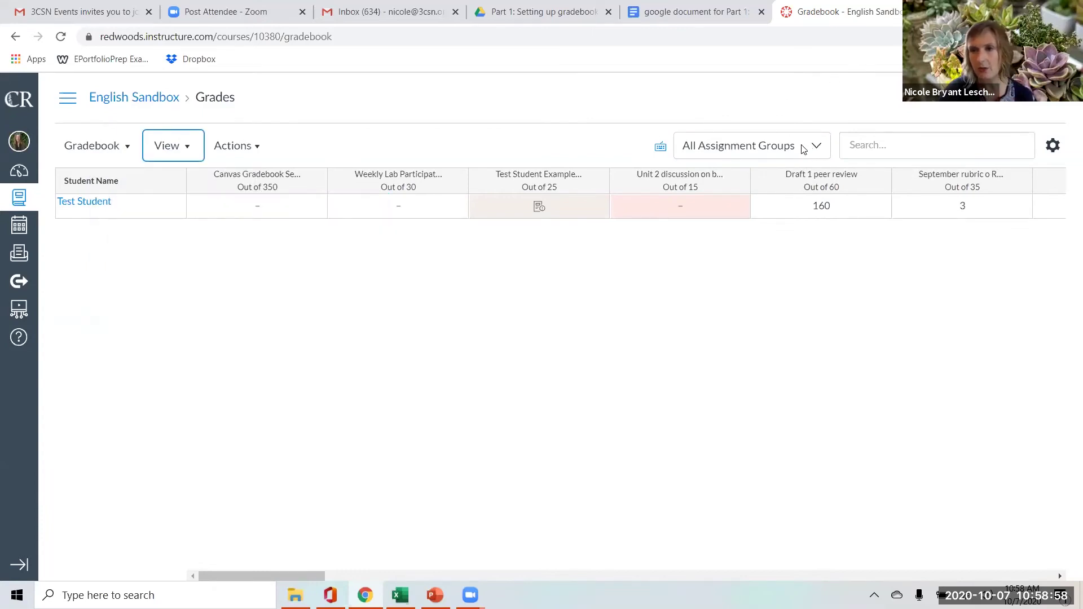
pyautogui.click(821, 147)
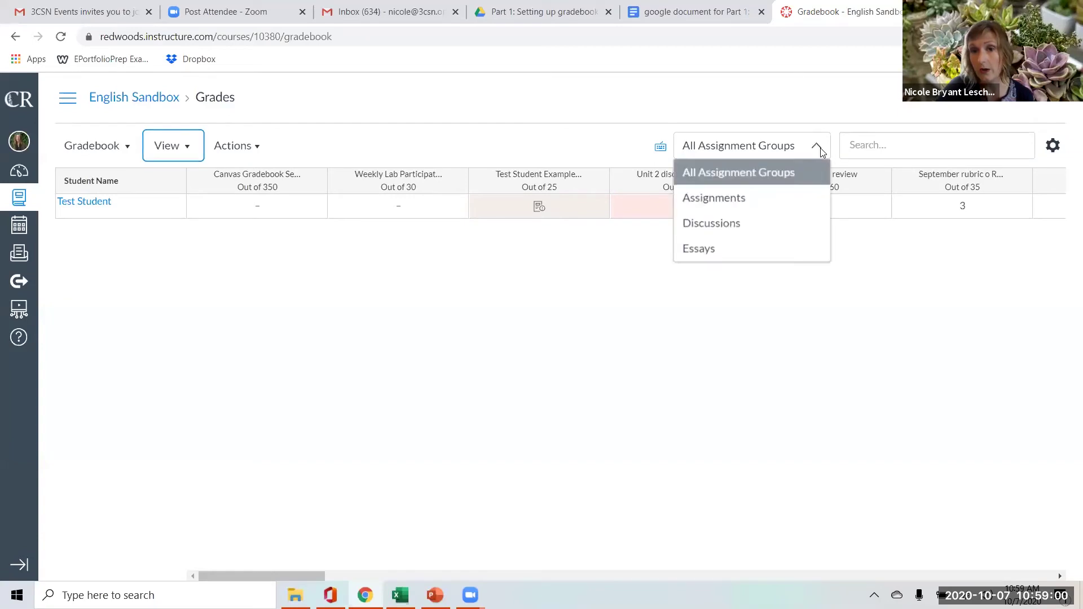
pyautogui.click(754, 225)
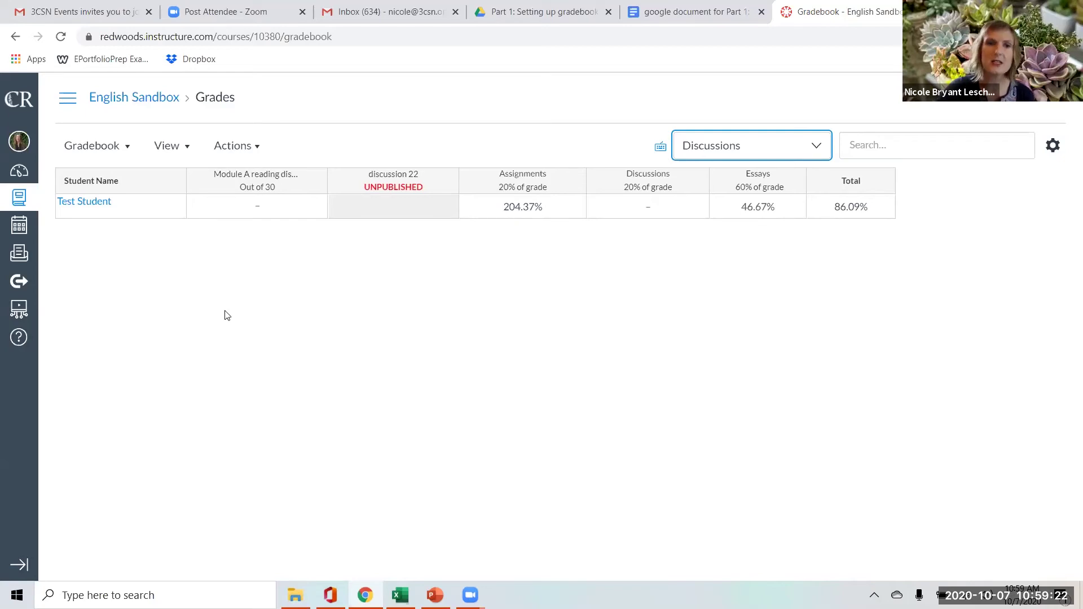
pyautogui.click(814, 146)
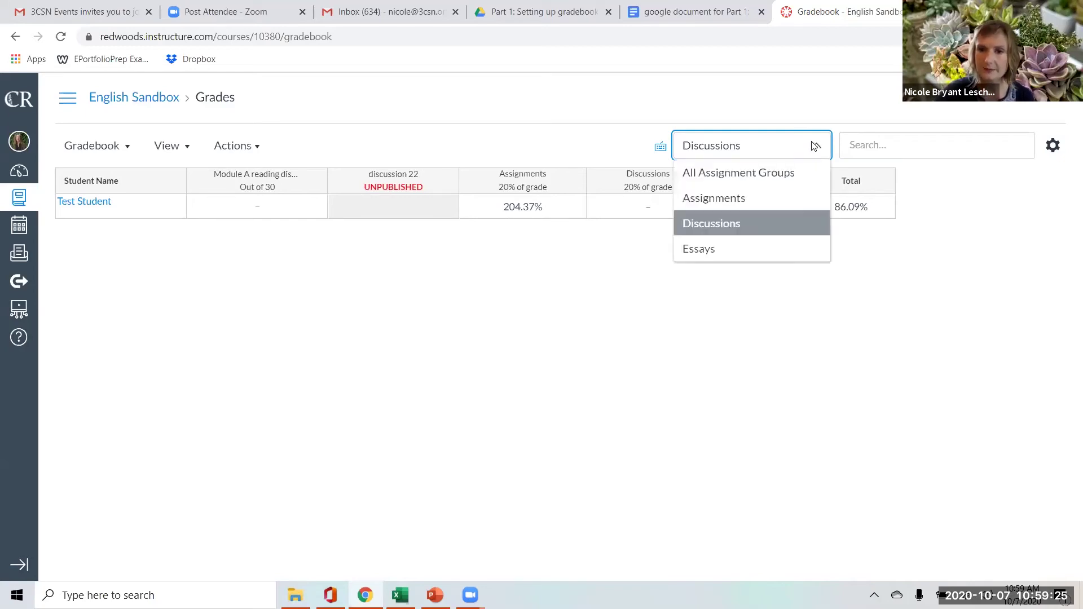
pyautogui.click(751, 255)
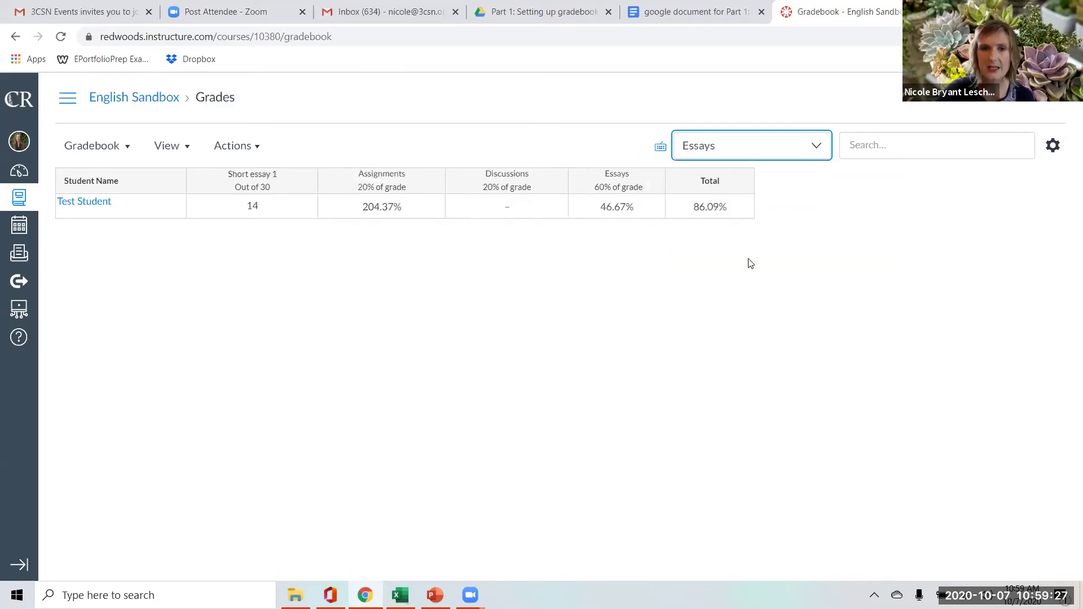
pyautogui.click(821, 146)
pyautogui.click(789, 173)
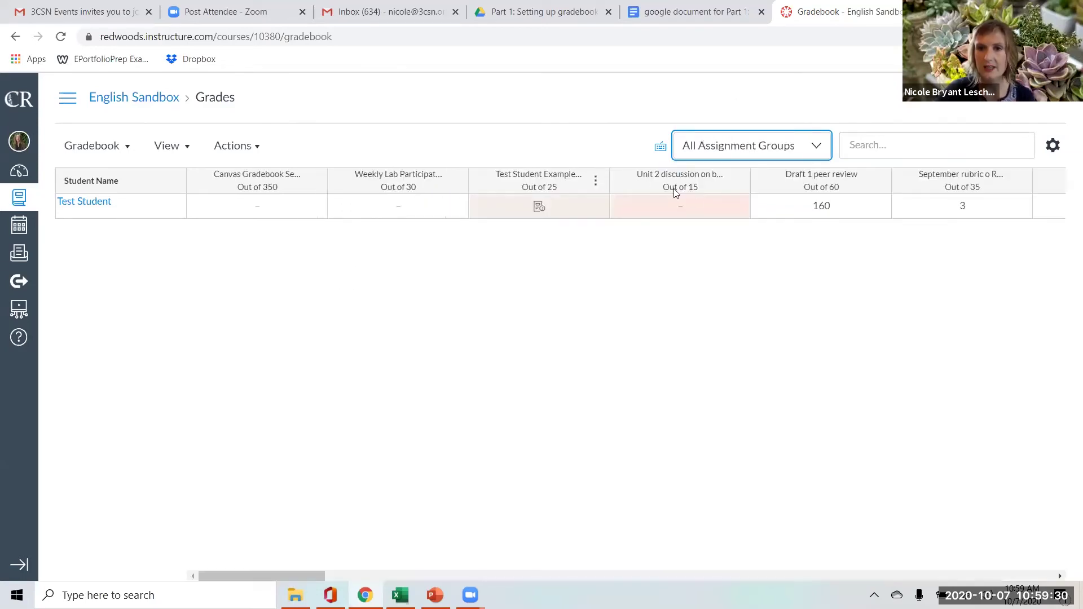
# - Review the gradebook's filter and arrangement options and the list of submission statuses with their colours, leaving them as they are
pyautogui.click(188, 155)
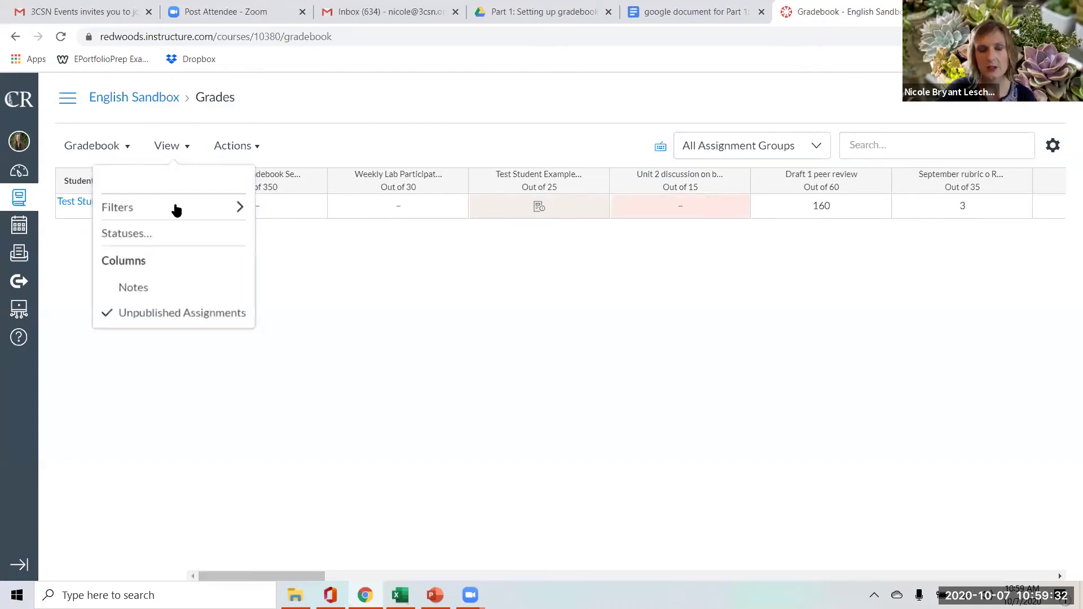
pyautogui.moveTo(175, 215)
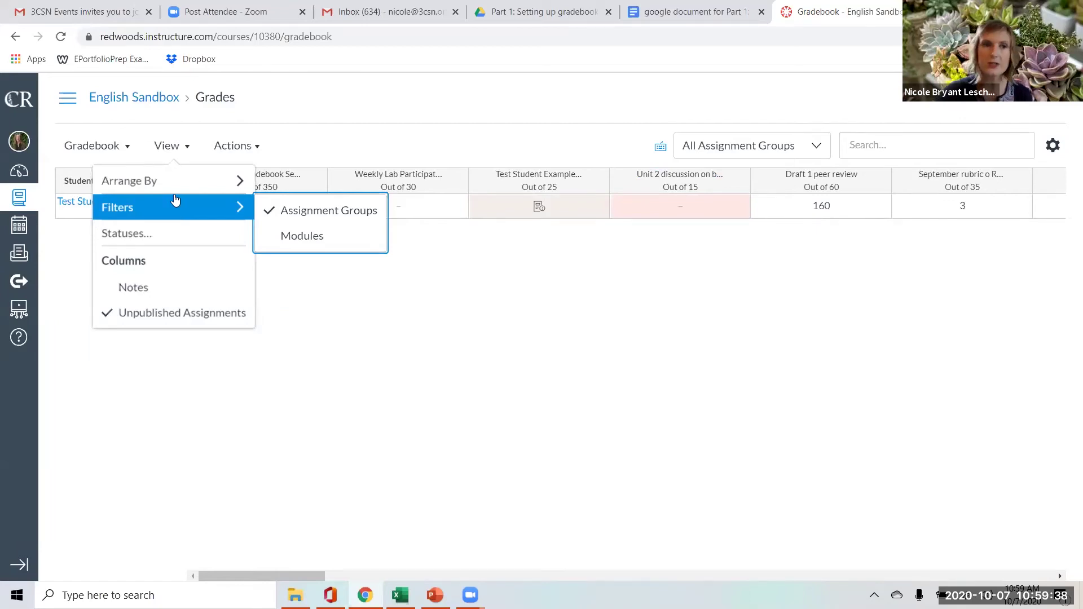
pyautogui.moveTo(177, 181)
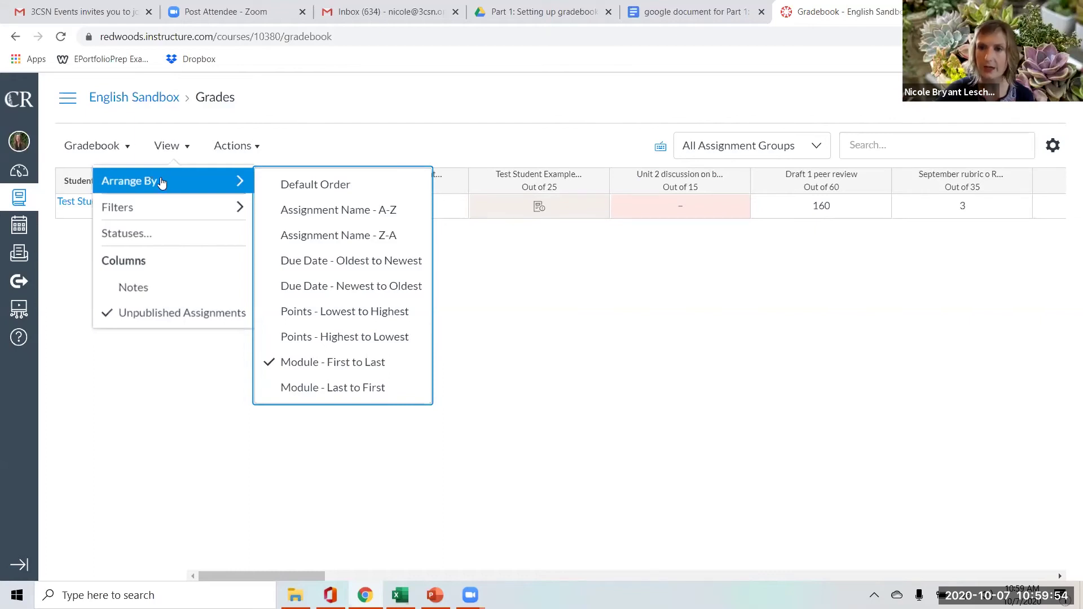
pyautogui.click(150, 235)
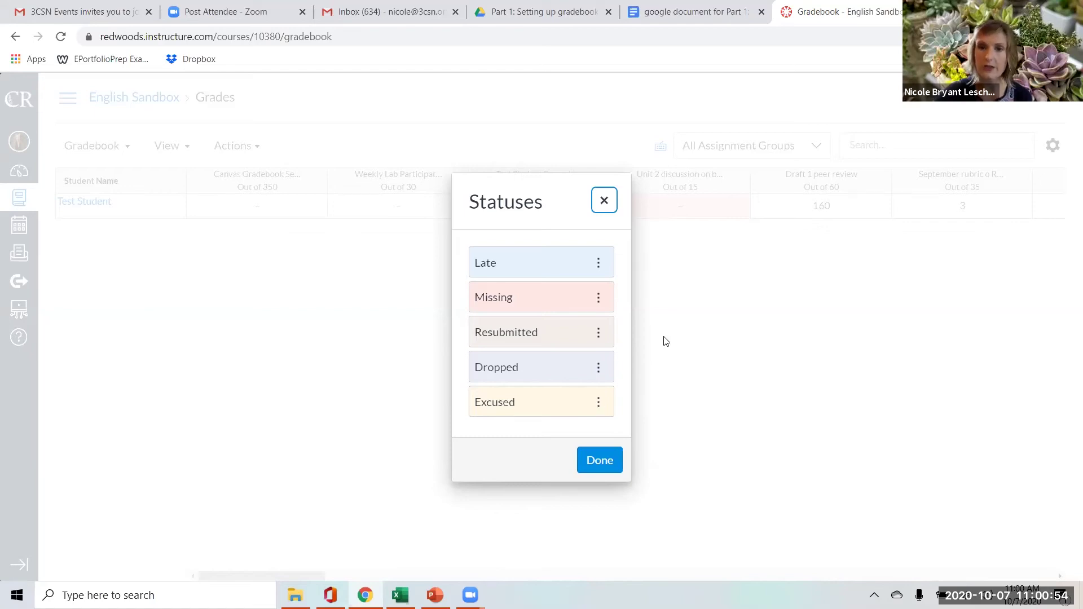
pyautogui.click(614, 464)
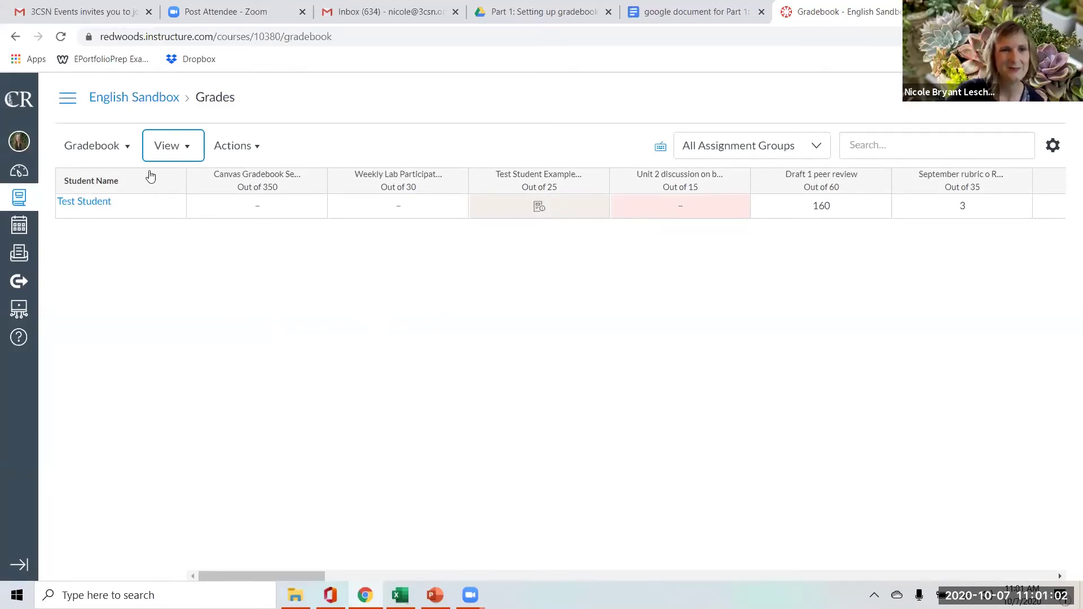
# - Show the Notes column in the gradebook and open the test student's note box, leaving the note empty
pyautogui.click(190, 148)
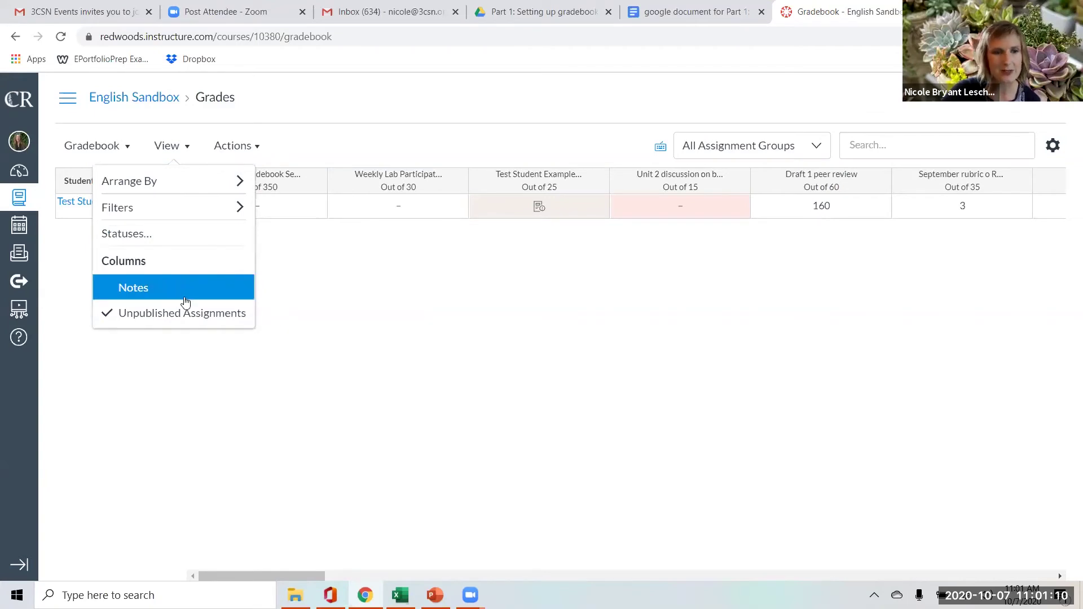
pyautogui.click(153, 292)
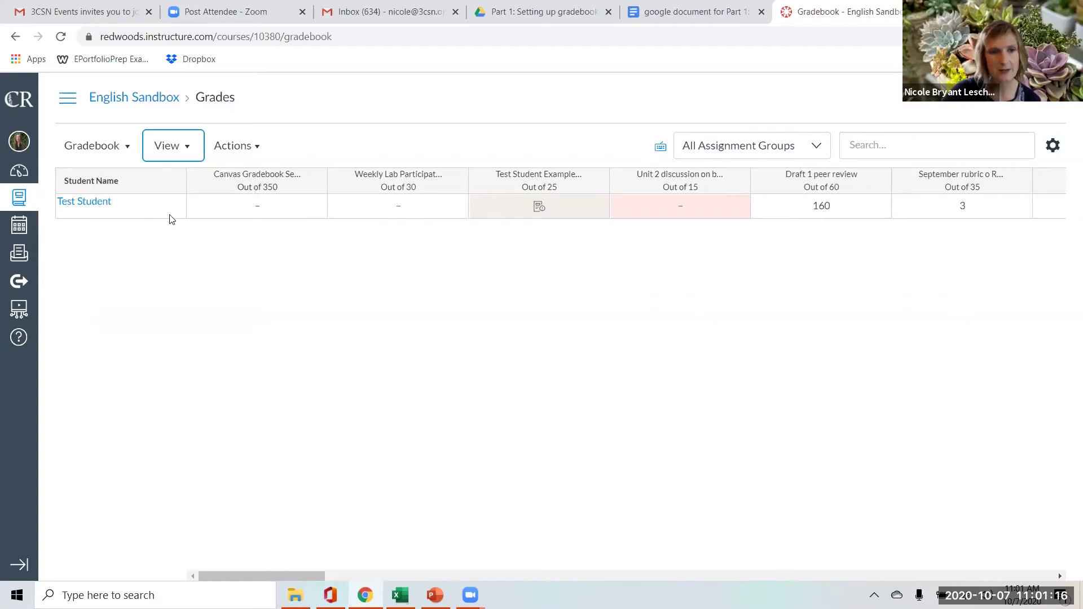
pyautogui.click(220, 209)
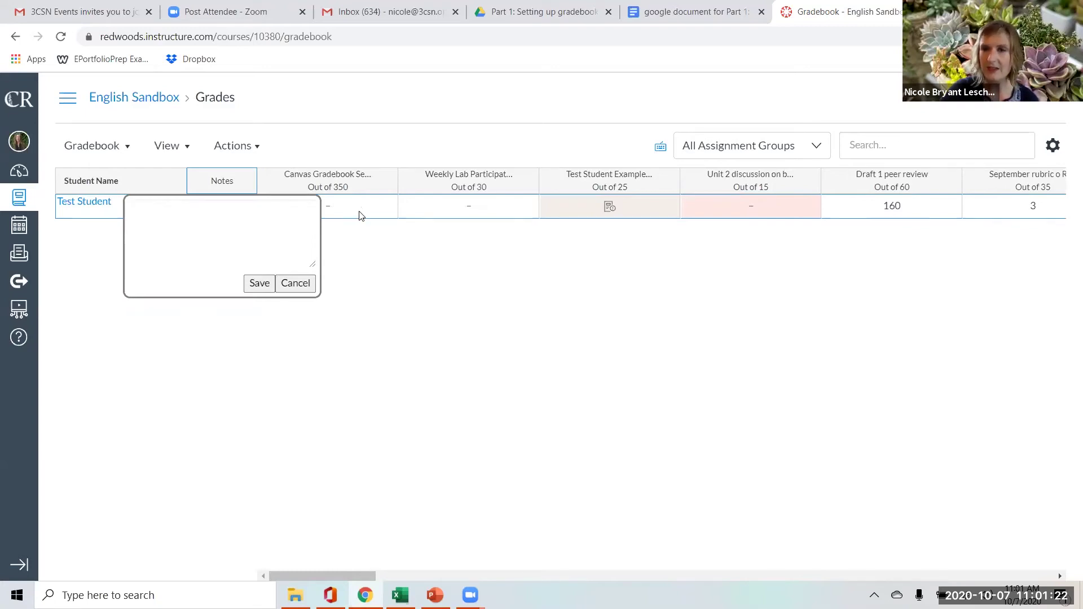
pyautogui.click(269, 284)
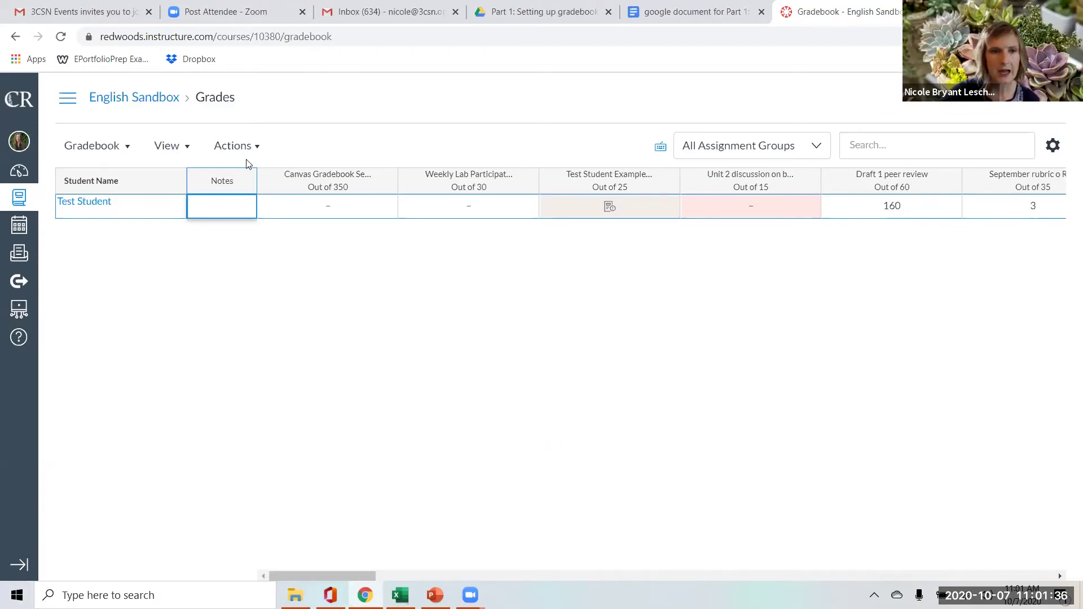
pyautogui.click(248, 207)
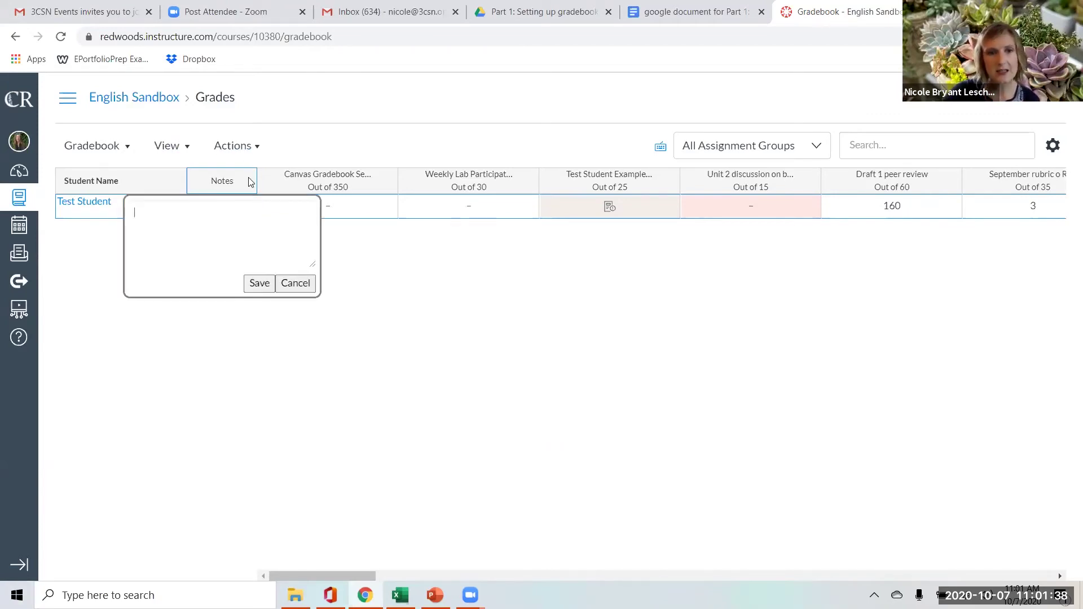
pyautogui.click(249, 178)
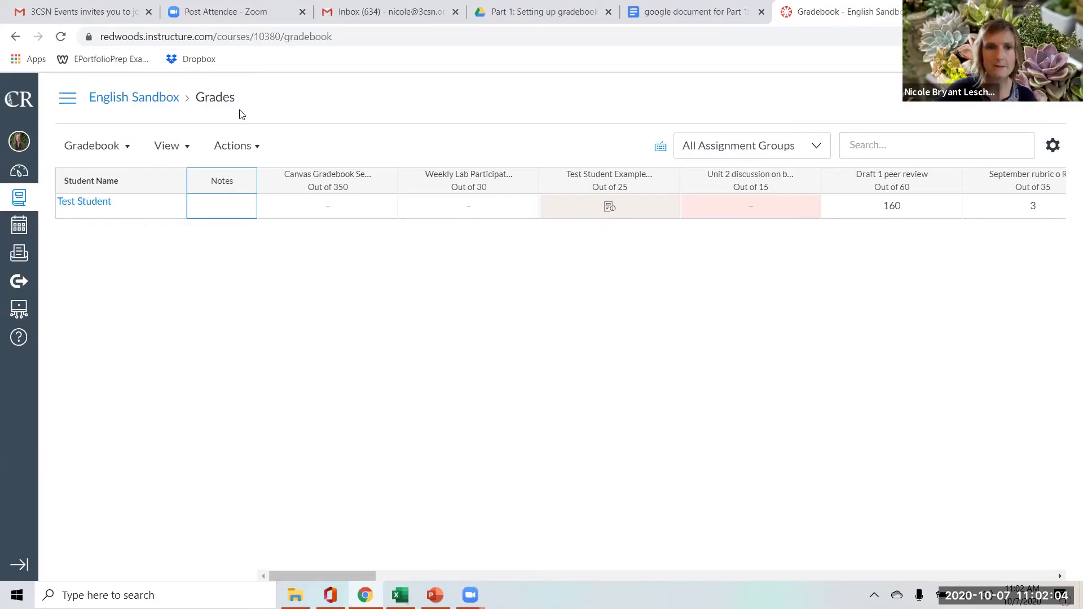
# - Look at the gradebook's CSV import page, and return to the full gradebook from Individual View
pyautogui.click(251, 152)
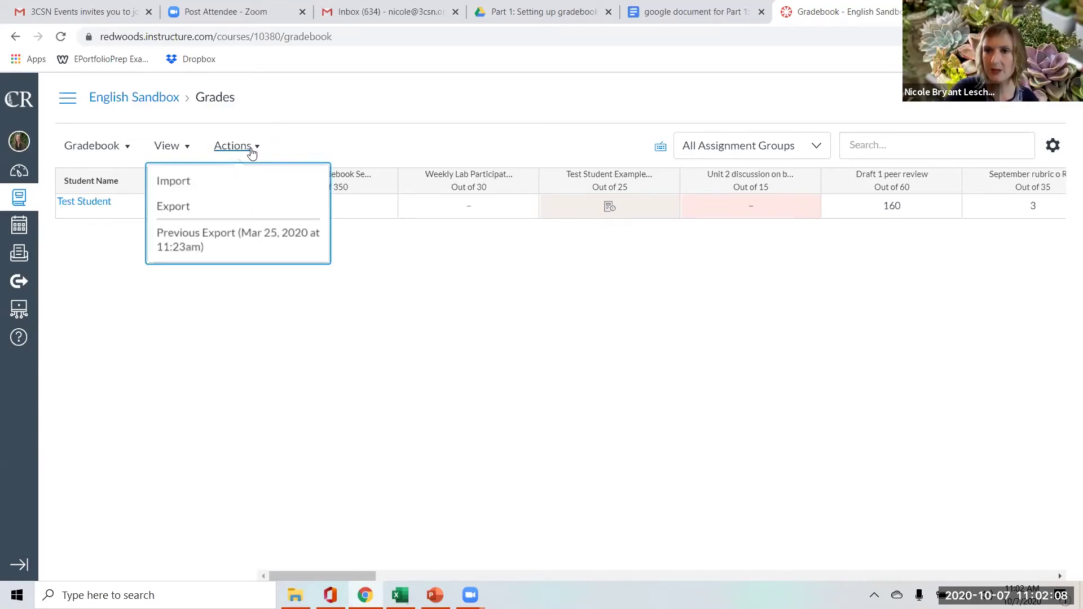
pyautogui.click(206, 184)
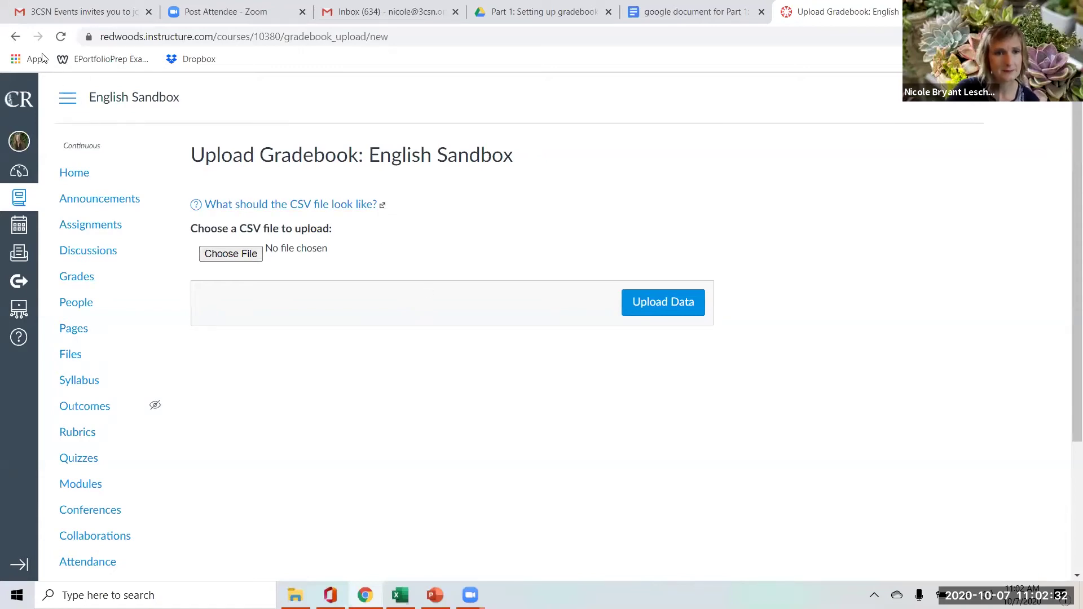
pyautogui.click(88, 279)
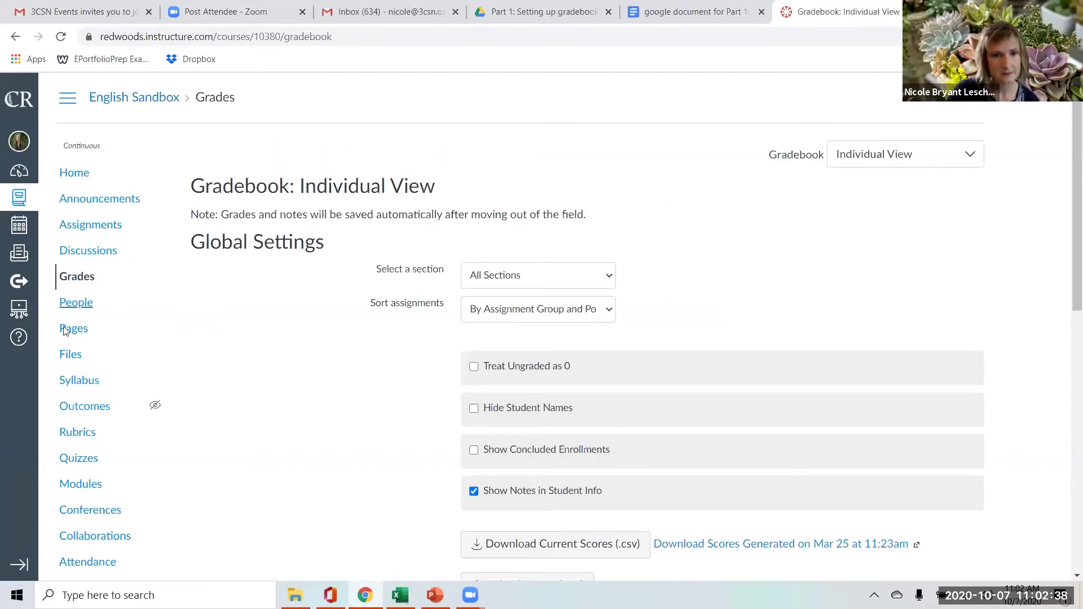
pyautogui.click(837, 160)
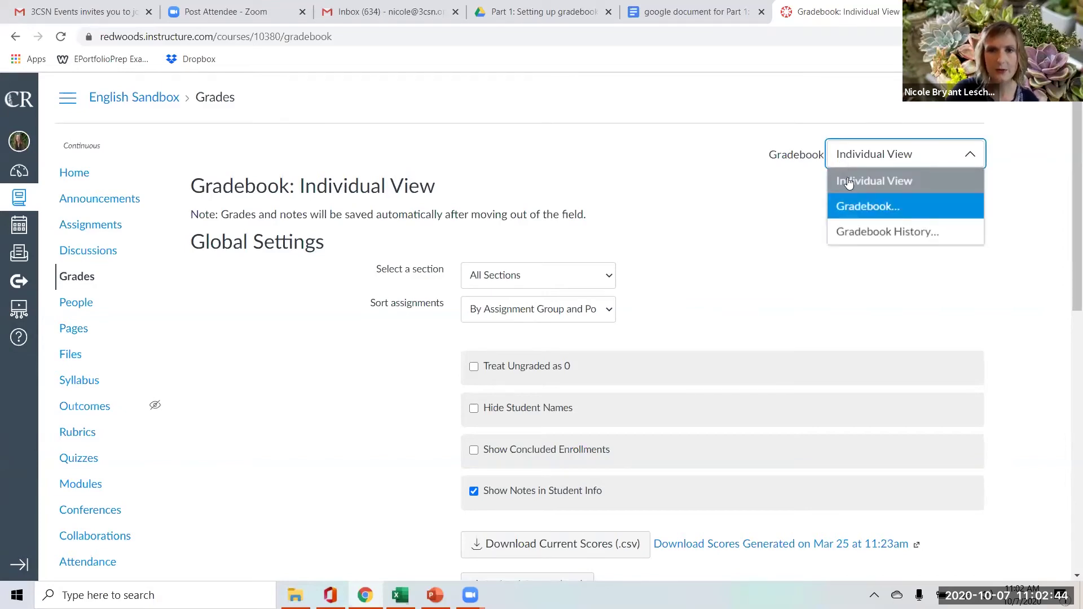
pyautogui.click(849, 183)
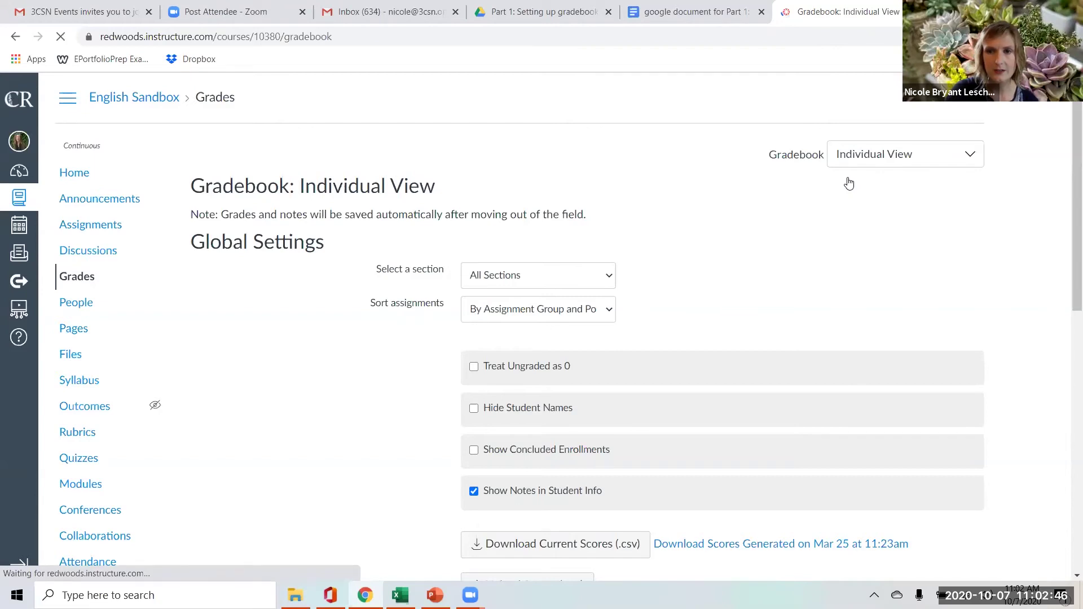
pyautogui.click(869, 158)
pyautogui.click(934, 215)
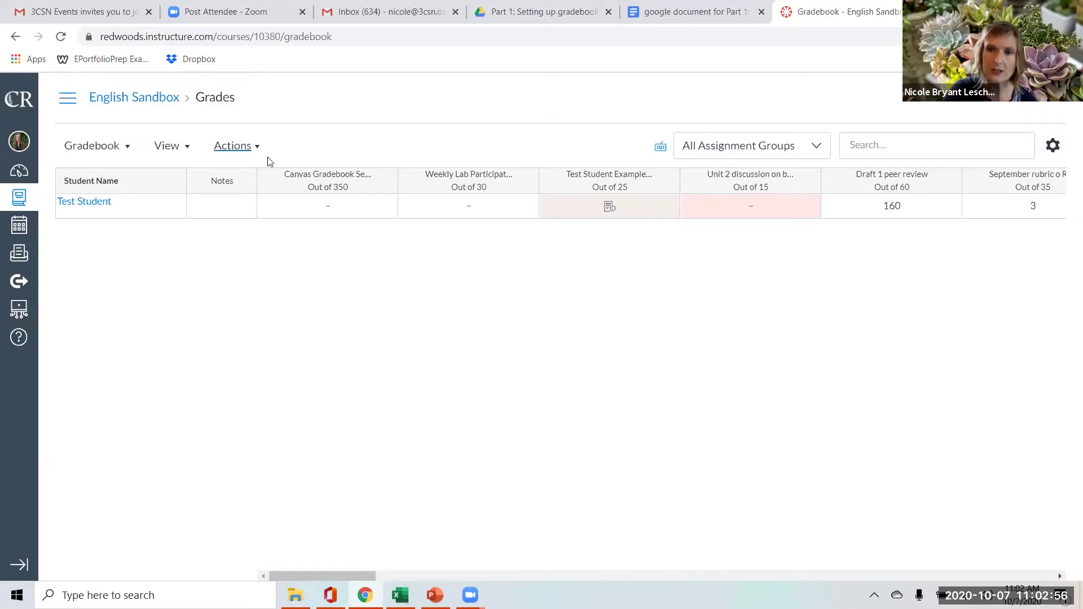
# - Check the gradebook's import and export choices and the search field without exporting anything
pyautogui.click(253, 150)
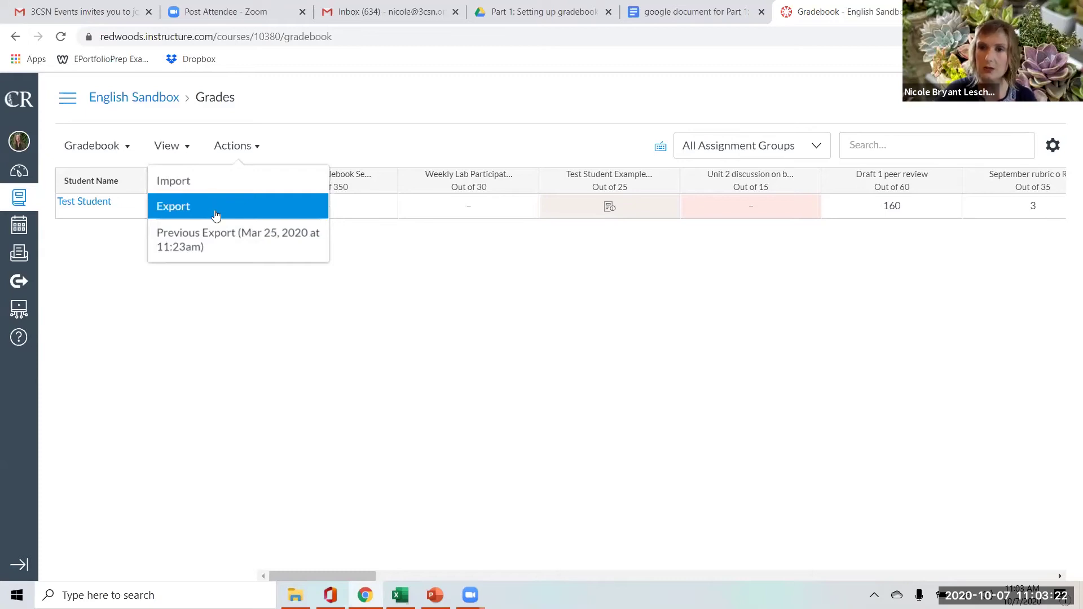
pyautogui.click(151, 574)
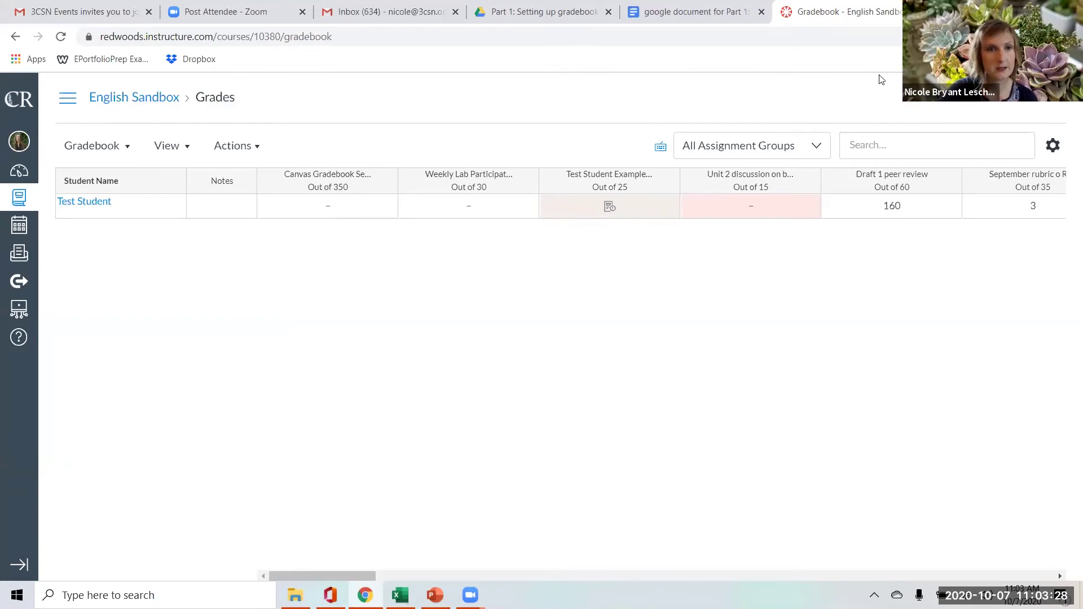
pyautogui.click(884, 145)
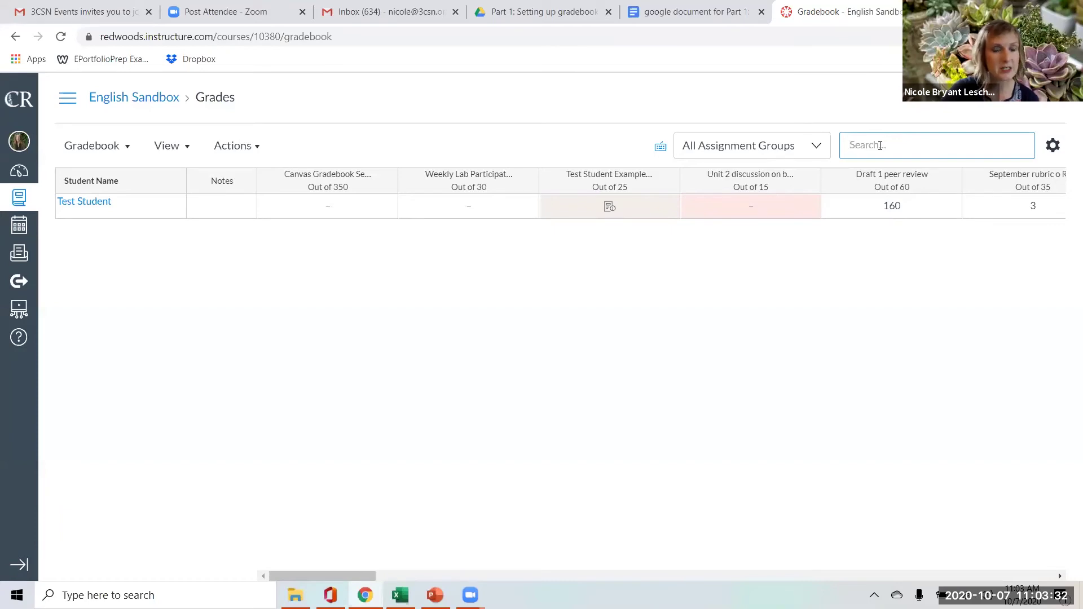
# - Review the Late Policies and Grade Posting Policy in the gradebook settings, and close them without updating
pyautogui.click(1055, 149)
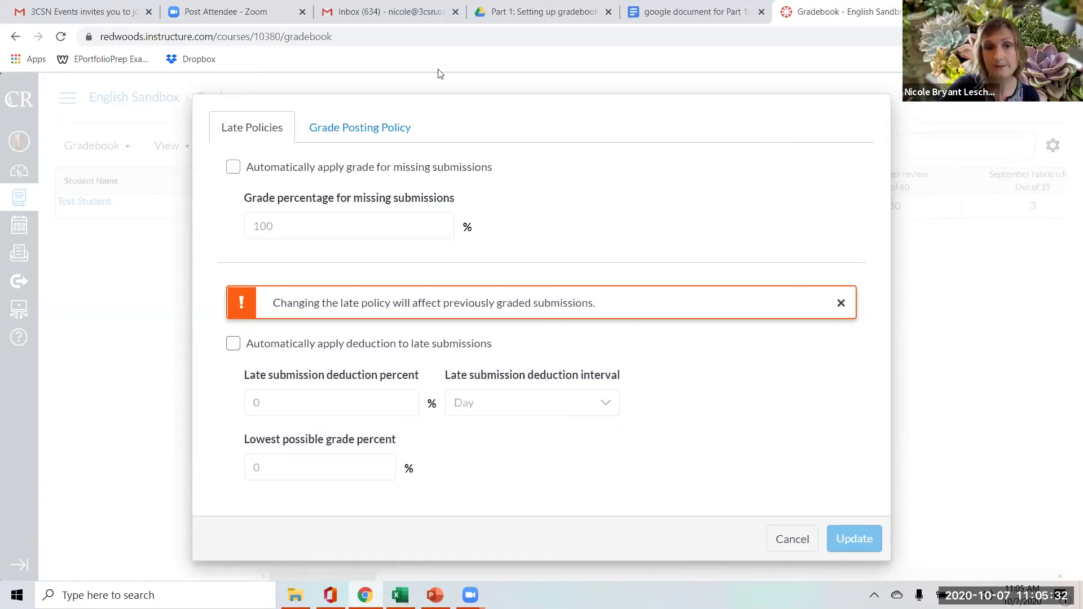
pyautogui.click(342, 131)
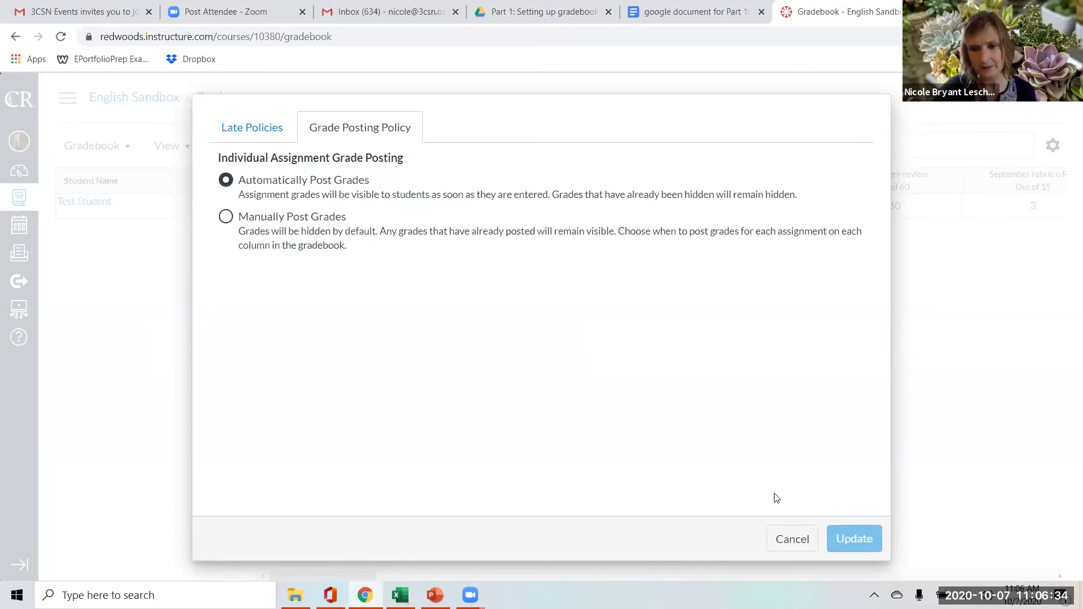
pyautogui.click(790, 539)
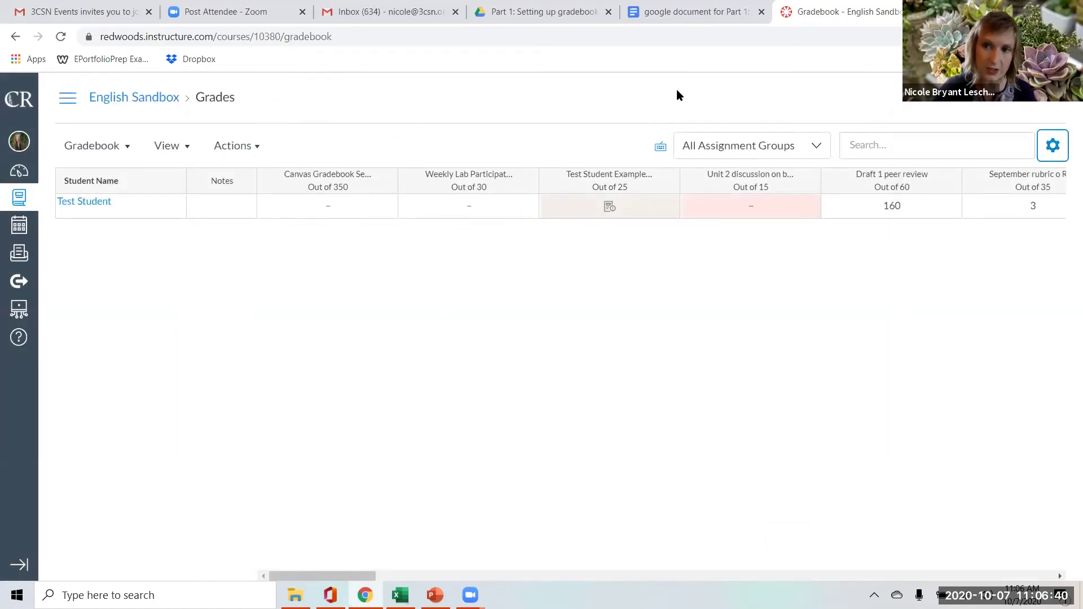
# - Hide the grades of the Unit 6 Essay assignment from students in all sections
pyautogui.moveTo(348, 578); pyautogui.dragTo(711, 590)
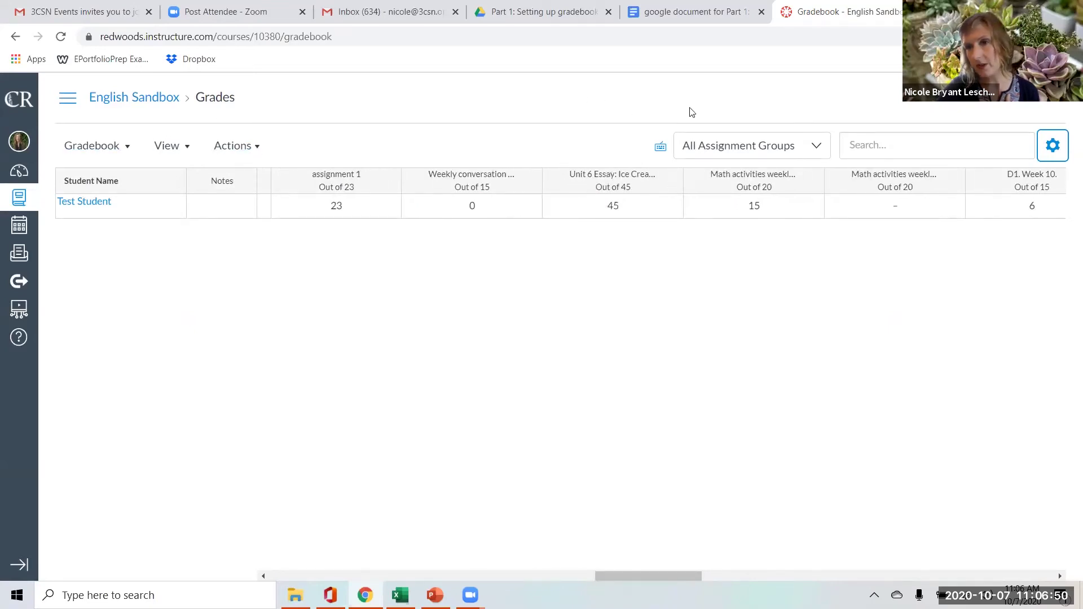
pyautogui.moveTo(662, 183)
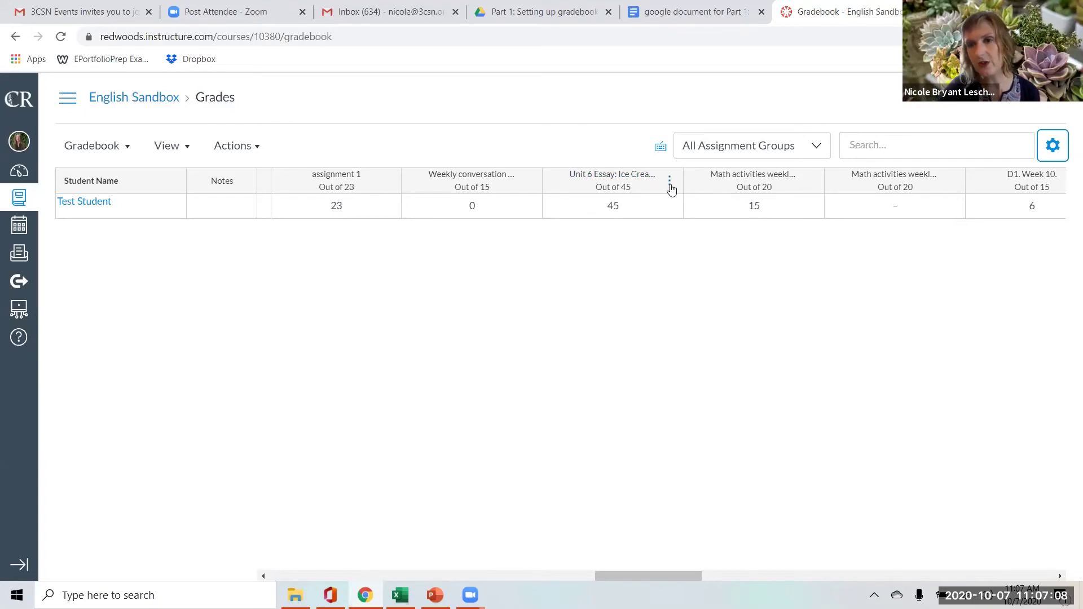
pyautogui.click(671, 184)
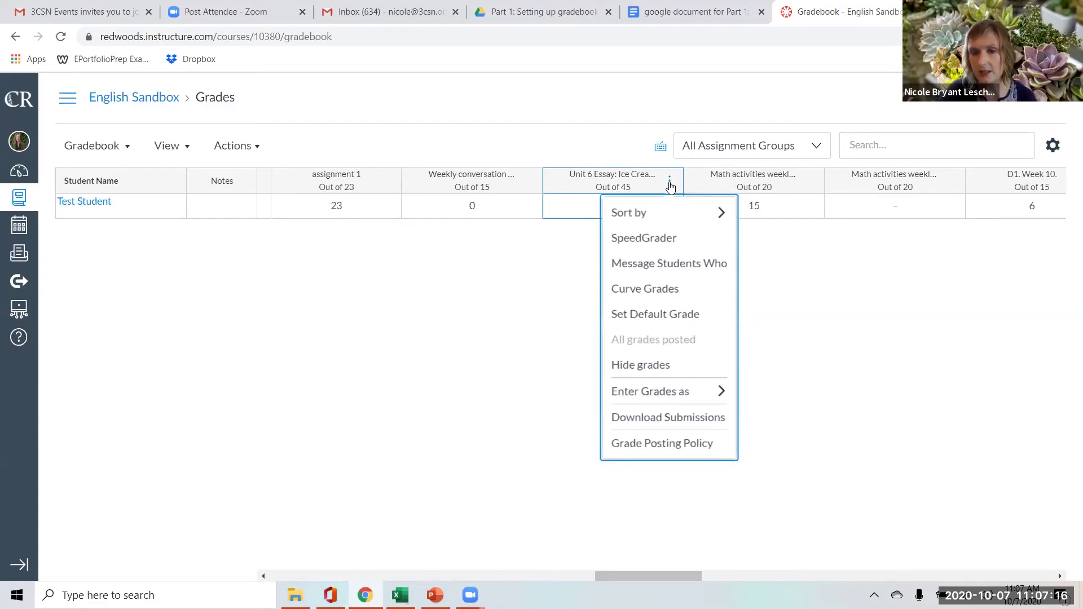
pyautogui.click(646, 366)
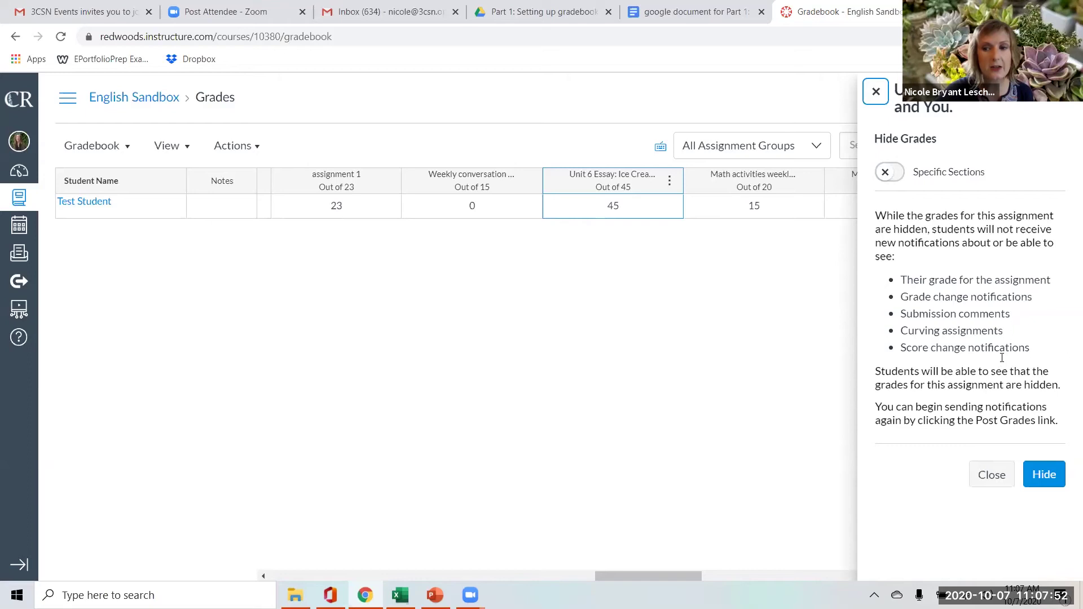
pyautogui.click(1052, 479)
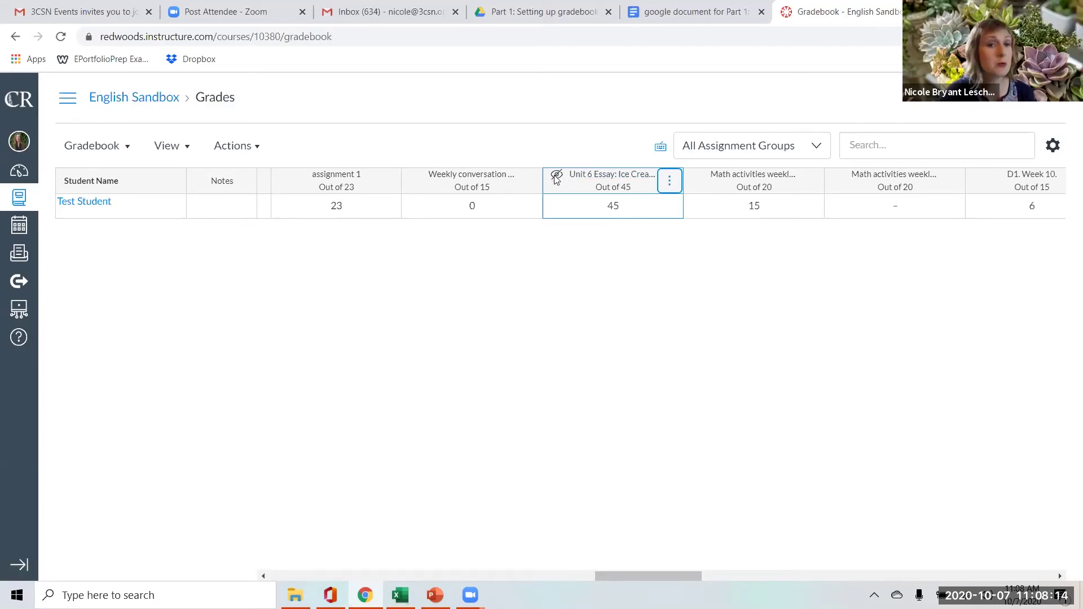
# - Post the hidden Unit 6 Essay grades to everyone, and recheck the assignment's grade options
pyautogui.click(670, 181)
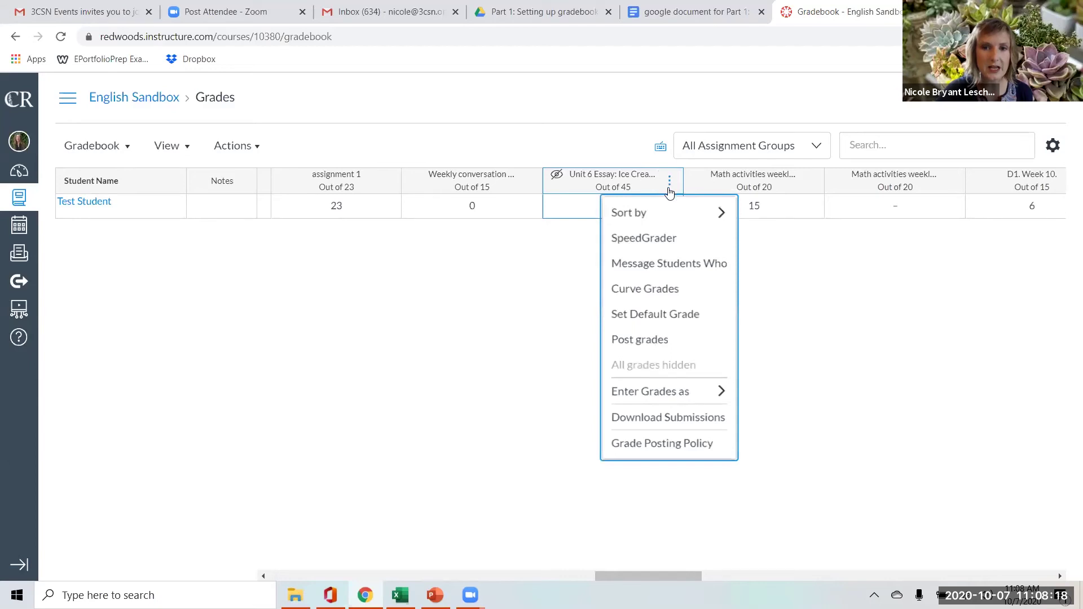
pyautogui.click(648, 340)
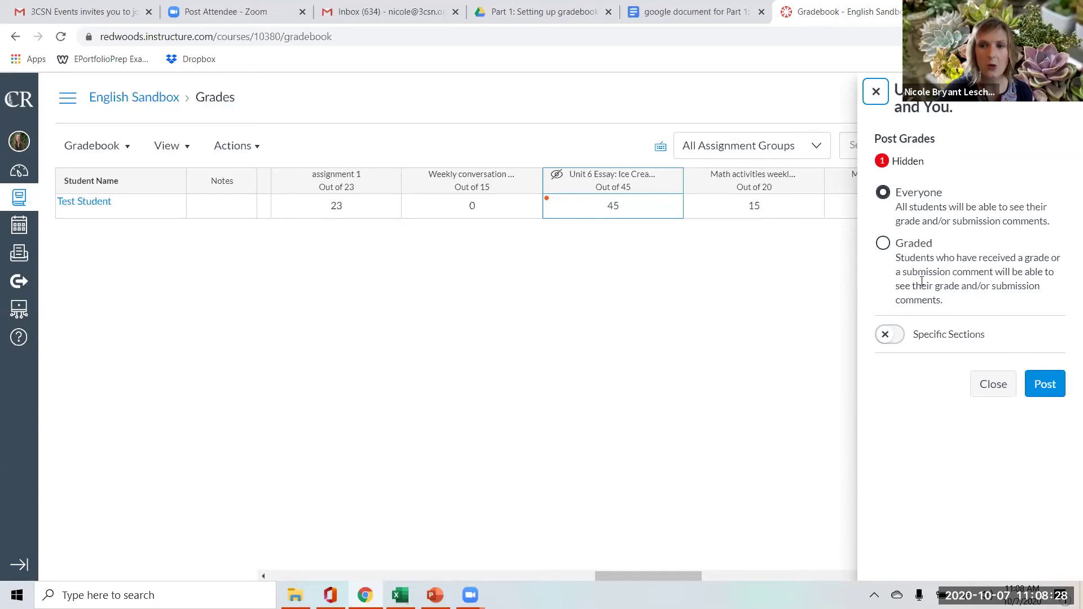
pyautogui.click(884, 193)
pyautogui.click(1045, 385)
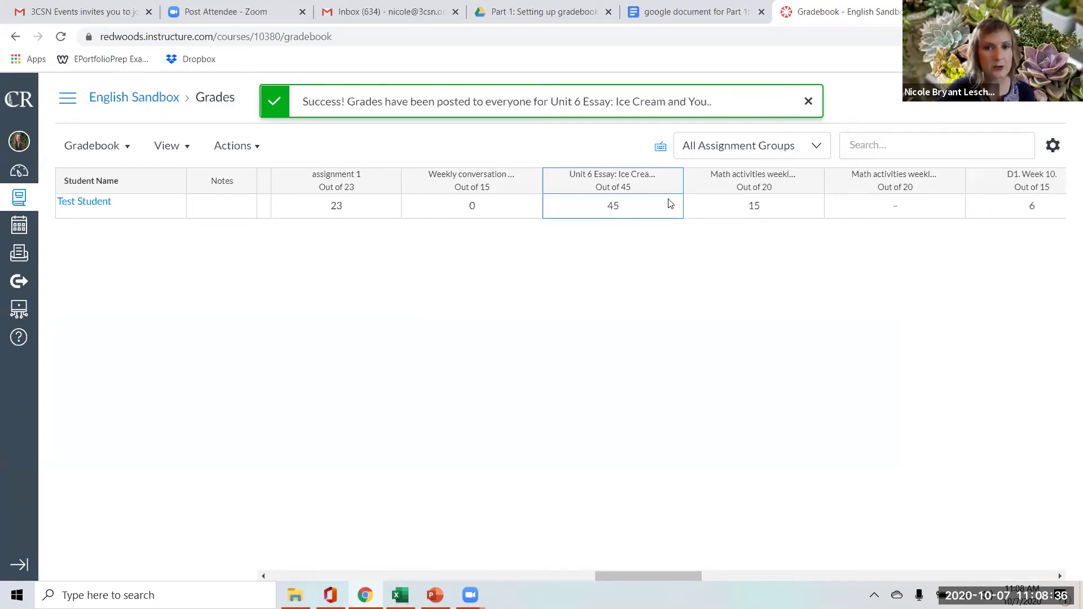
pyautogui.click(670, 182)
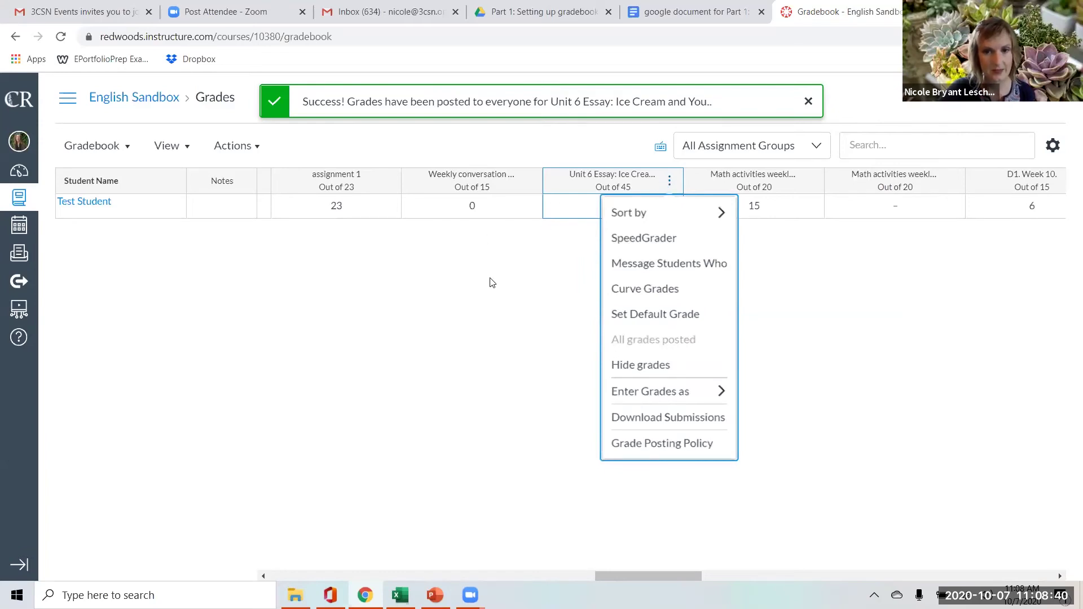
pyautogui.click(494, 323)
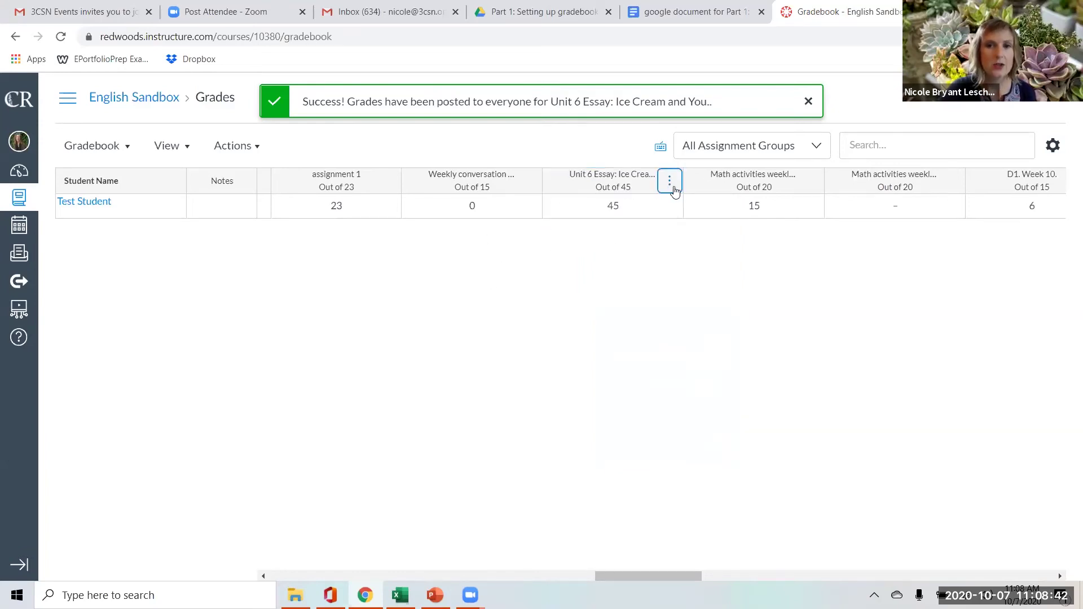
pyautogui.click(671, 184)
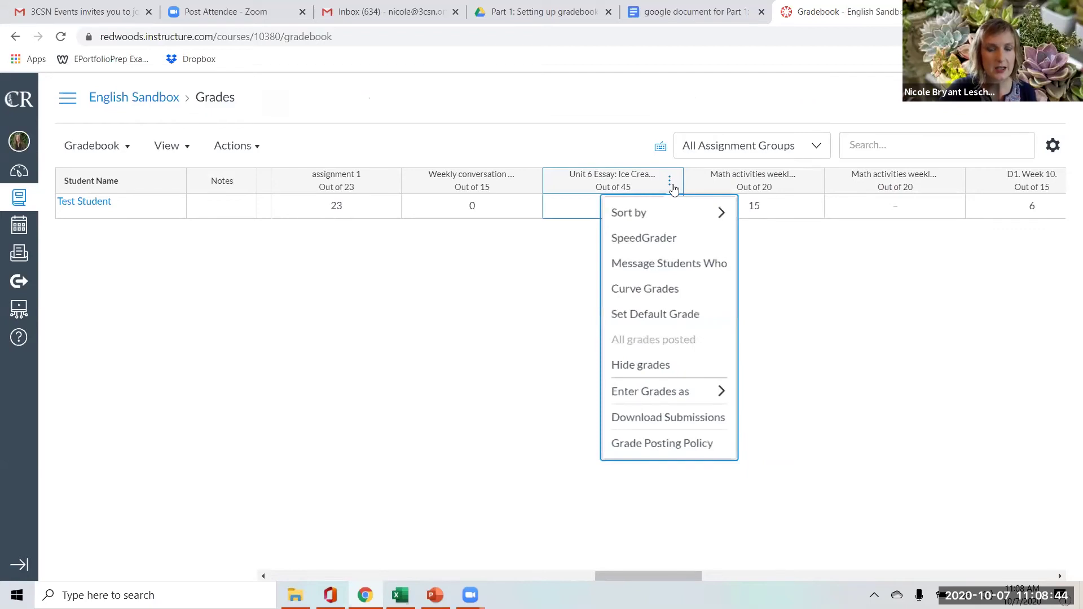
pyautogui.click(430, 284)
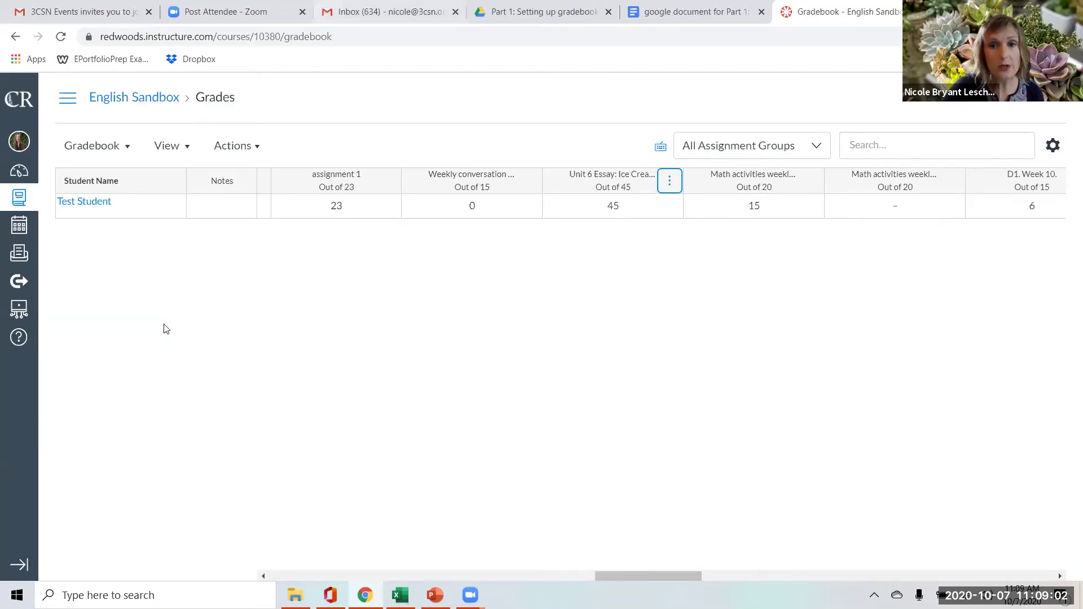
# - Set Test Student's Unit 6 Essay score to 48 directly in the gradebook cell
pyautogui.click(623, 211)
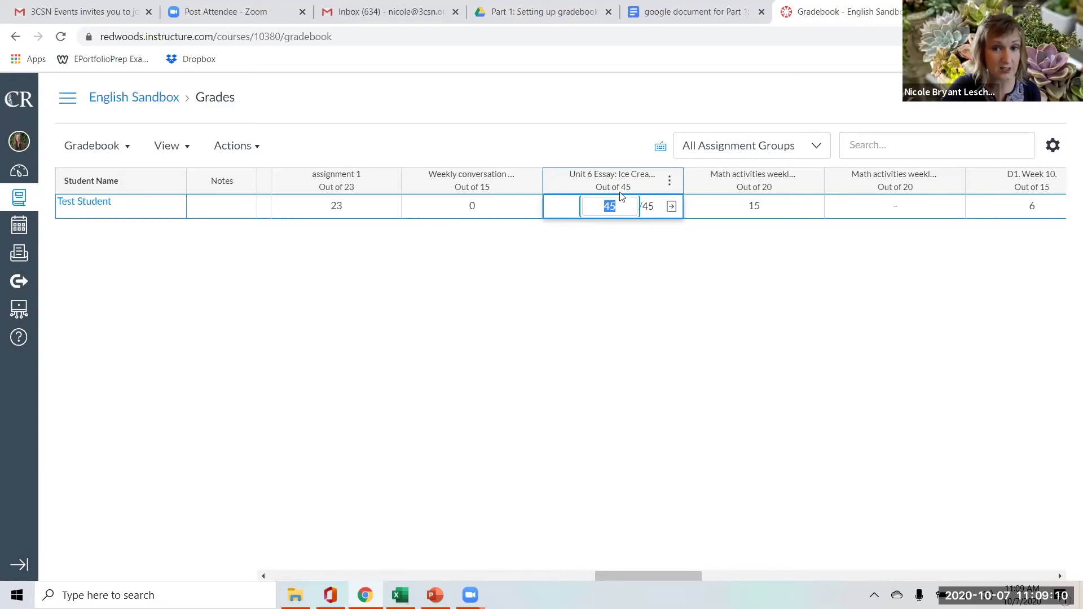
pyautogui.write('48')
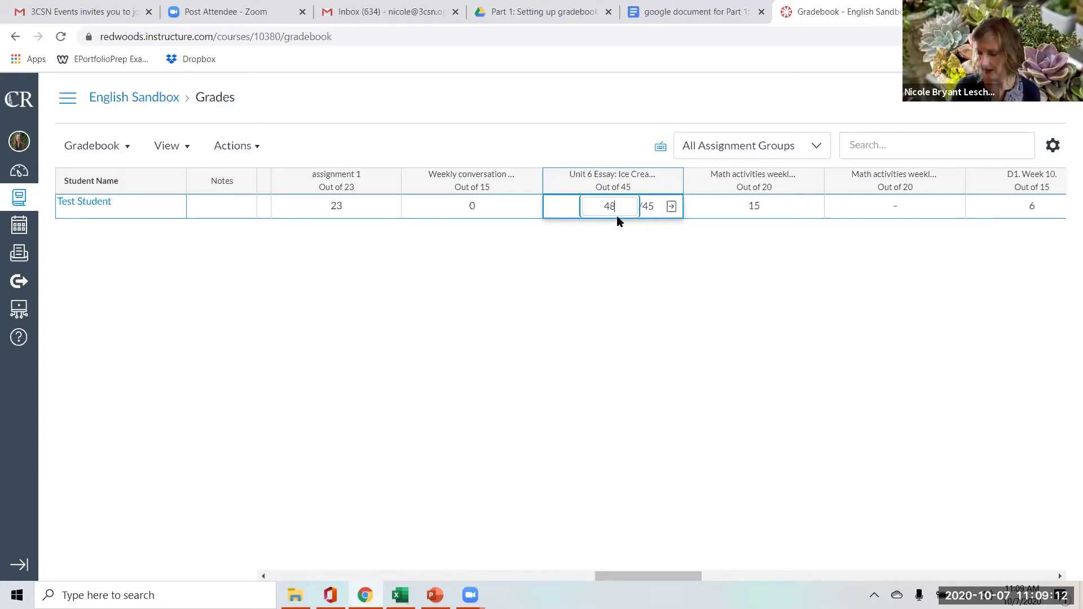
pyautogui.press('Tab')
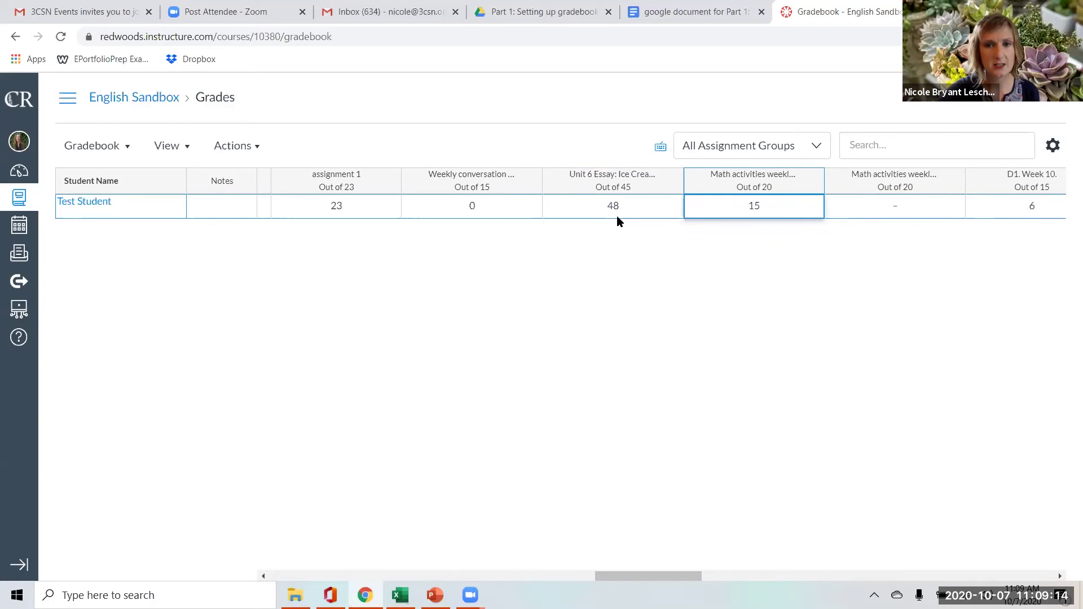
# - Set Test Student's Unit 6 Essay score back to 45 in the gradebook cell
pyautogui.click(627, 207)
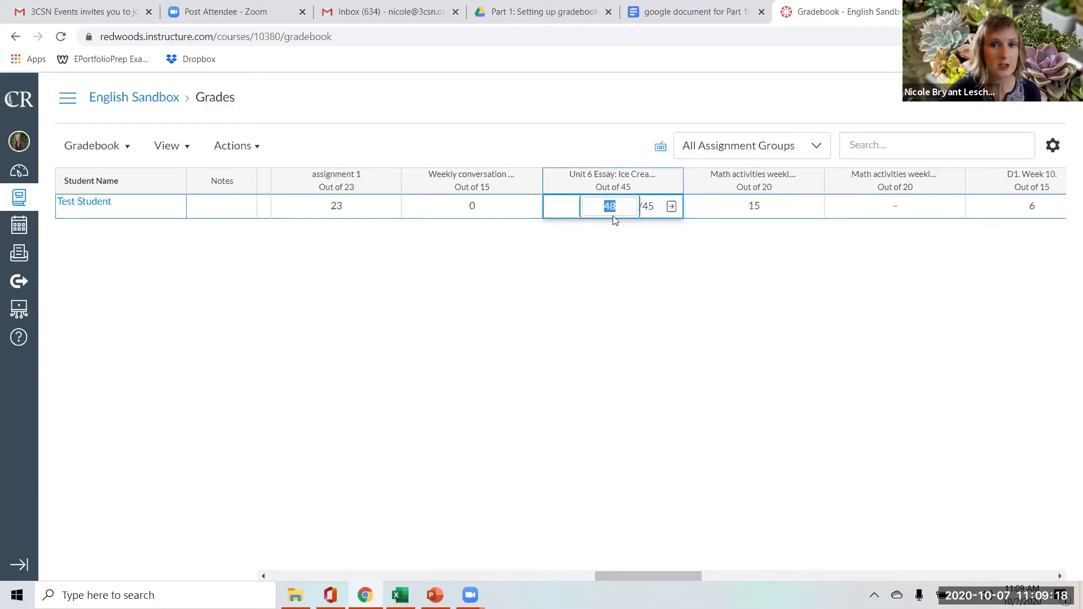
pyautogui.moveTo(613, 205)
pyautogui.mouseDown()
pyautogui.moveTo(577, 201)
pyautogui.moveTo(609, 216)
pyautogui.mouseUp()
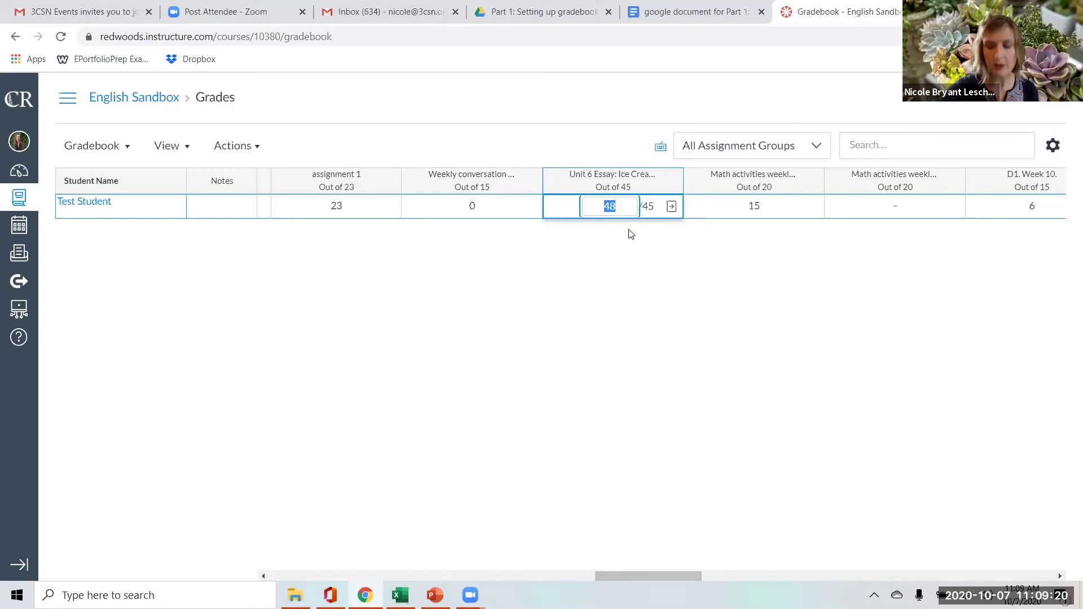
pyautogui.write('45')
pyautogui.press('Tab')
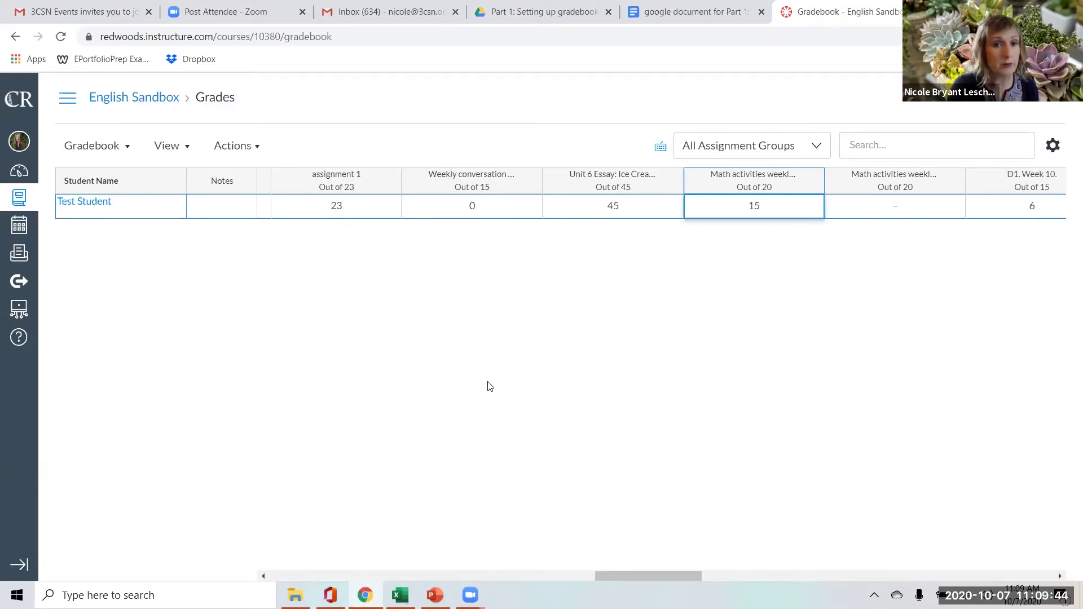
pyautogui.click(613, 206)
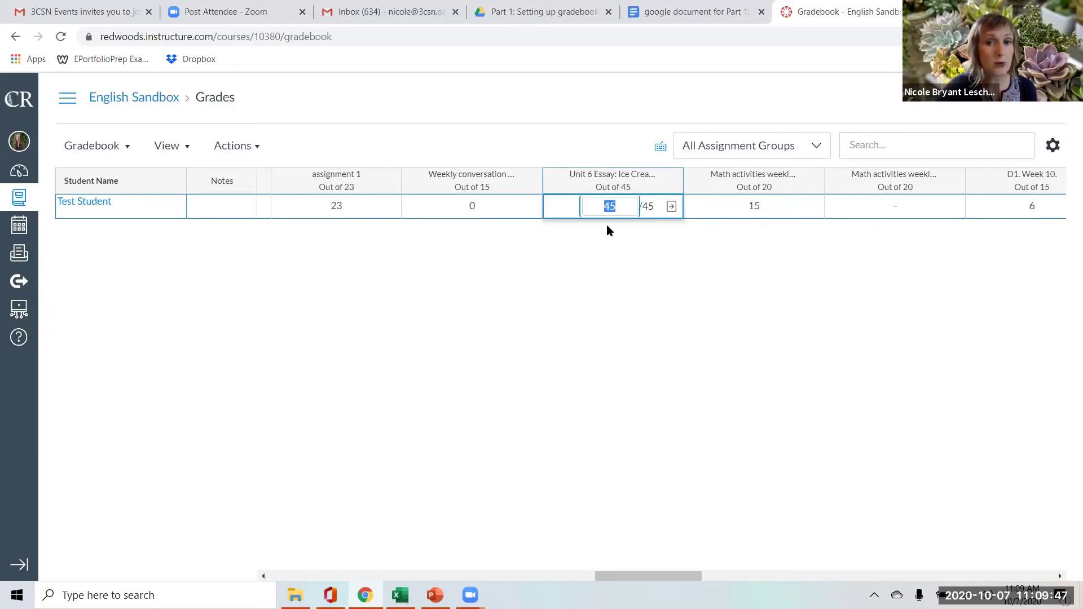
pyautogui.click(659, 300)
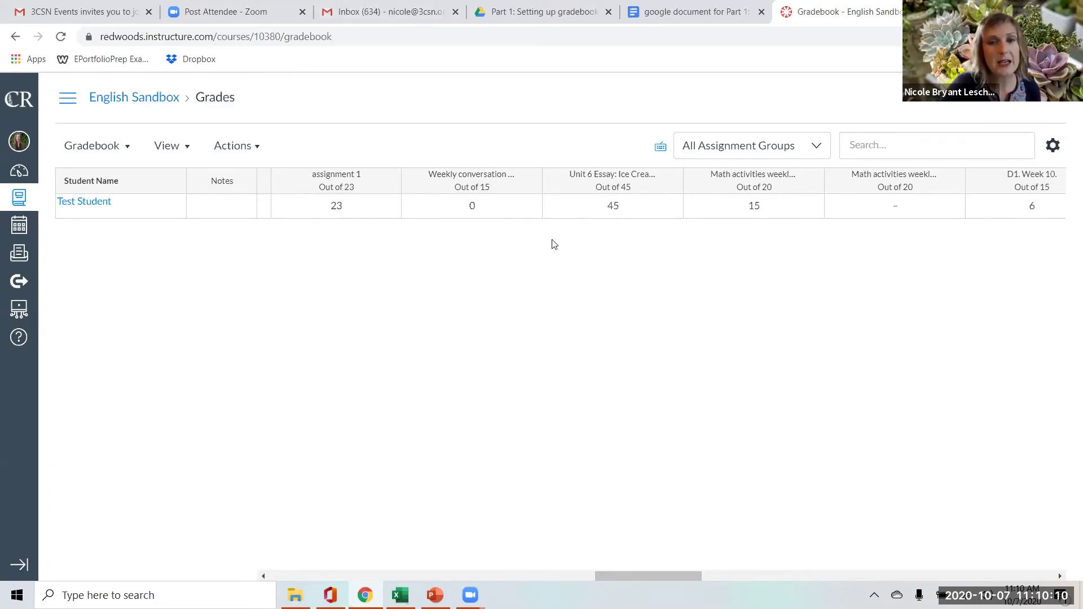
# - Open the grade details for Test Student's Unit 6 Essay and enter a grade of 48 there
pyautogui.click(672, 206)
pyautogui.click(673, 208)
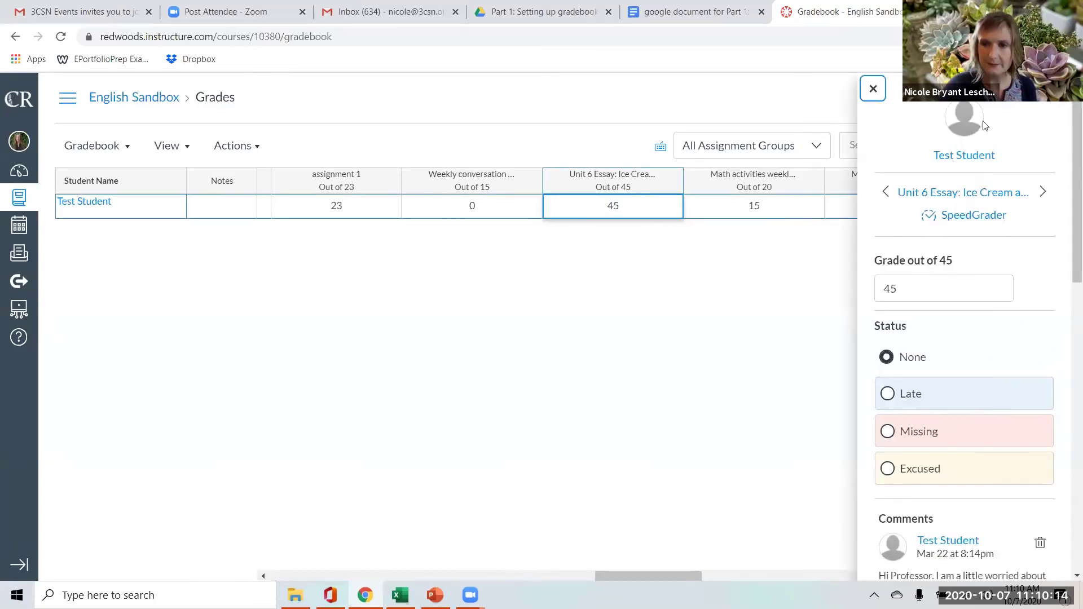
pyautogui.scroll(-1, 973, 314)
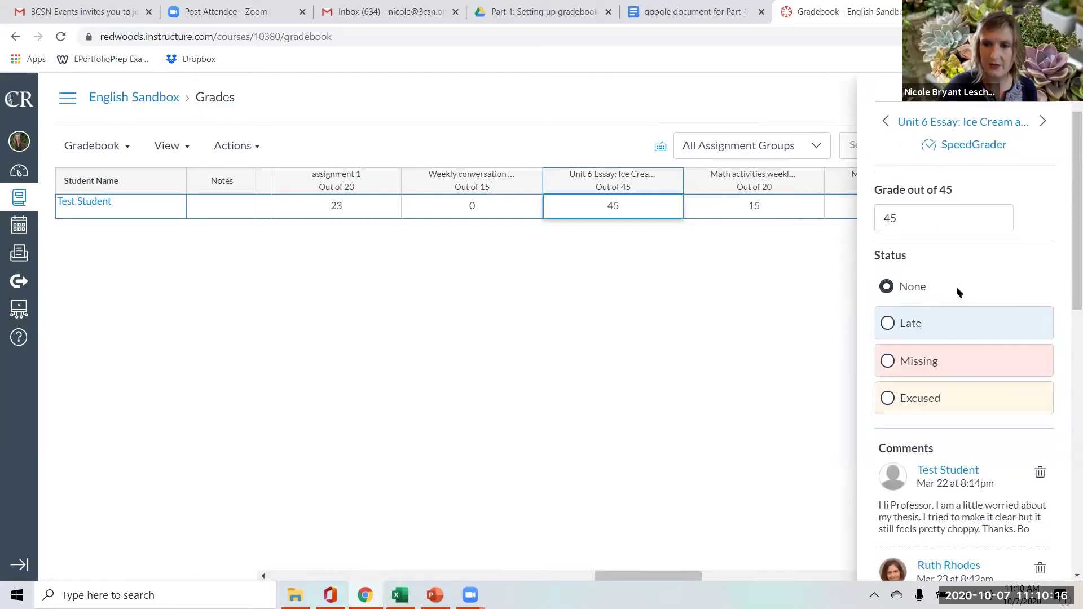
pyautogui.click(930, 226)
pyautogui.write('48')
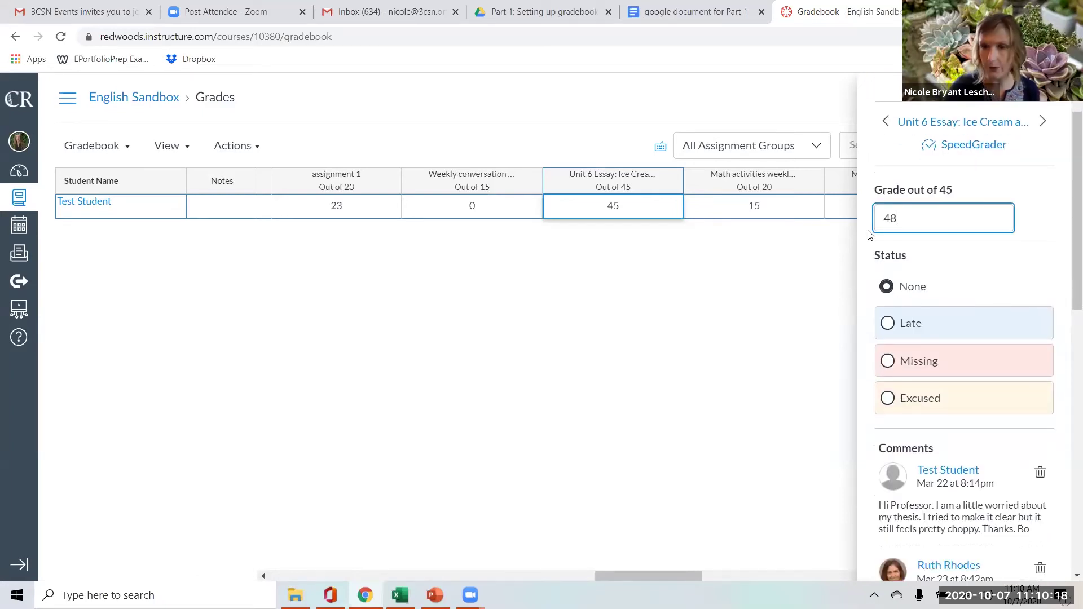
# - Submit the comment "aDDED 3 POINTS EXTRA CREDIT FOR COMPLETION OF ECXTRA CREDIT ASSIGNMENT 1" on the essay, and close the grade details
pyautogui.scroll(-10, 970, 351)
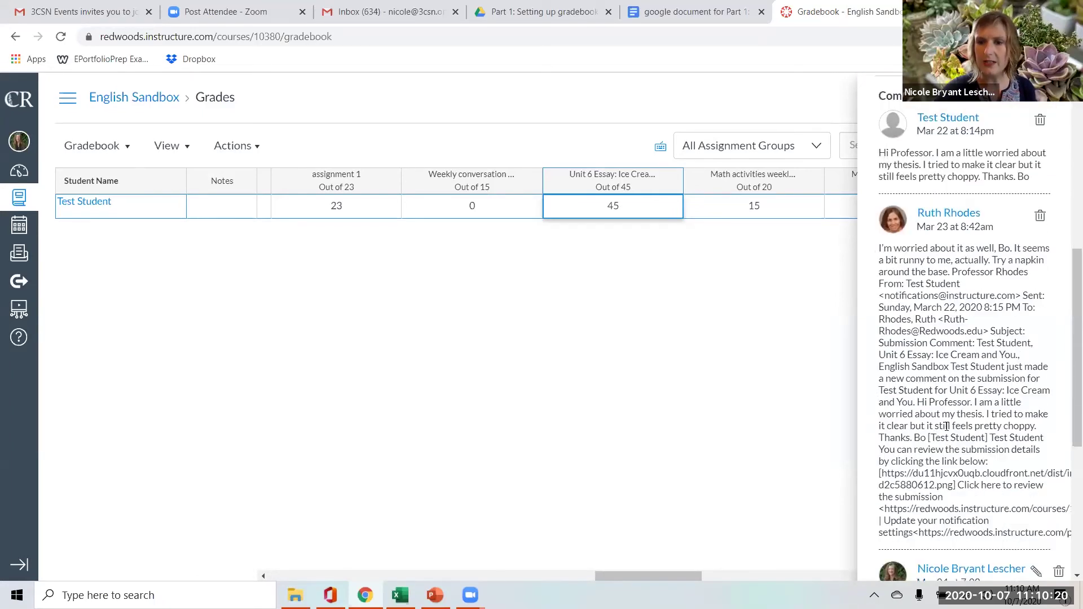
pyautogui.click(915, 533)
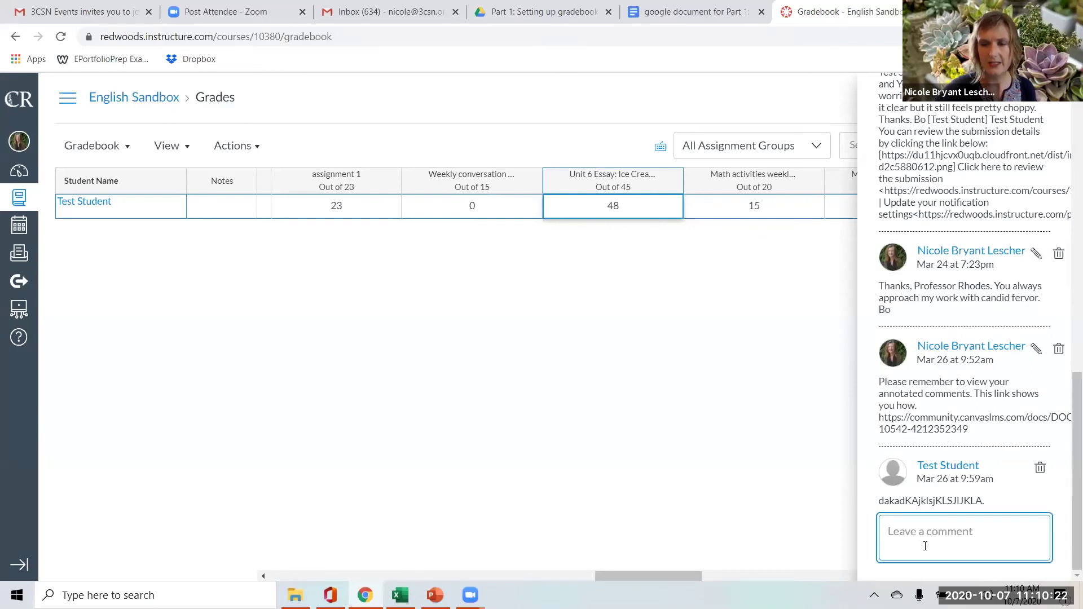
pyautogui.write('aDD')
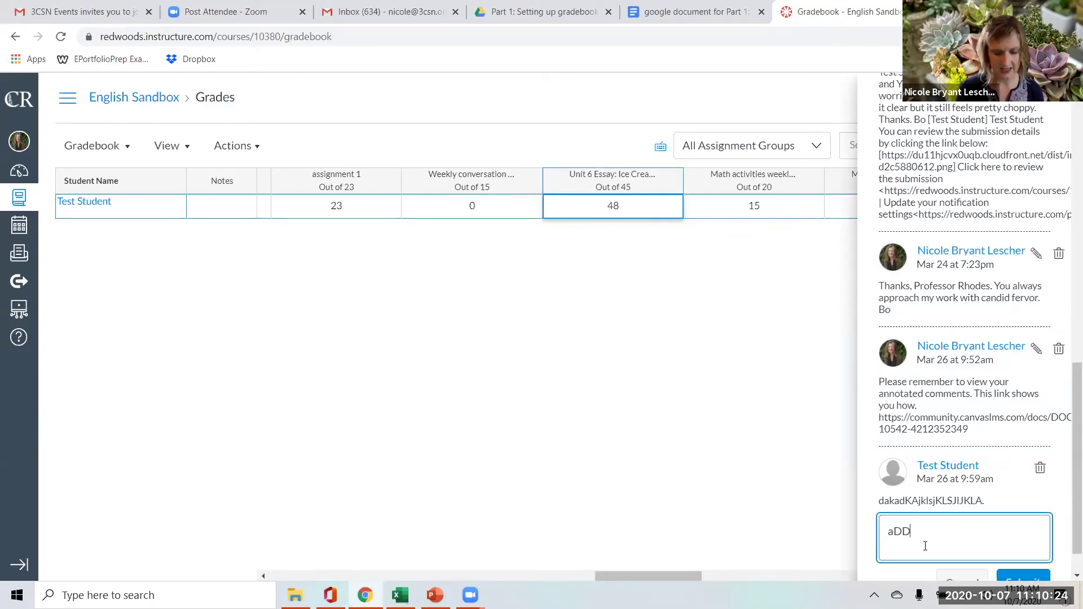
pyautogui.write('ED 3 POINT')
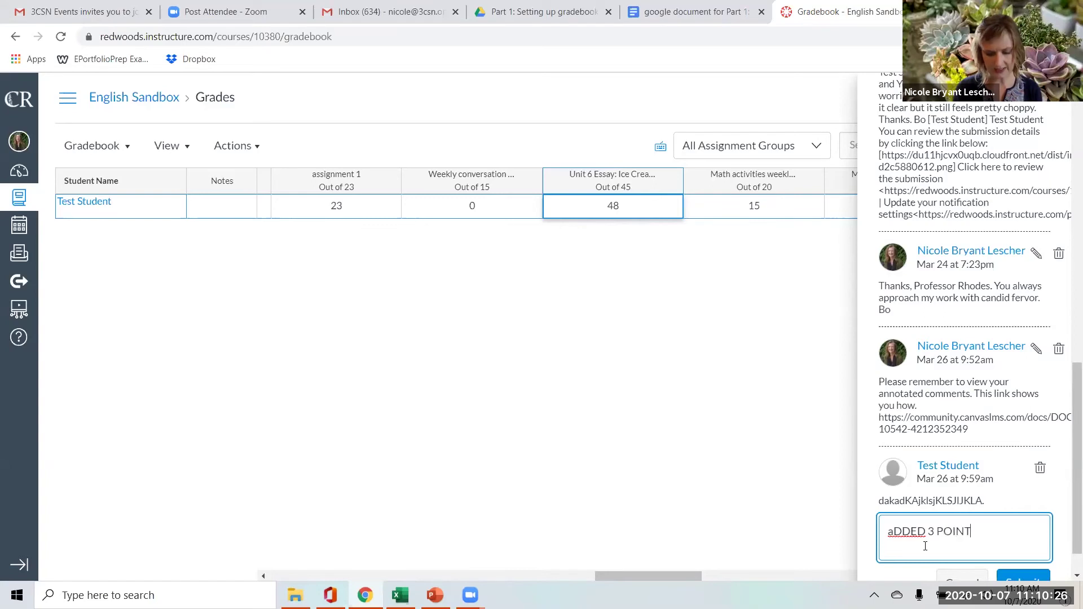
pyautogui.write('S EXTRA CREDIT')
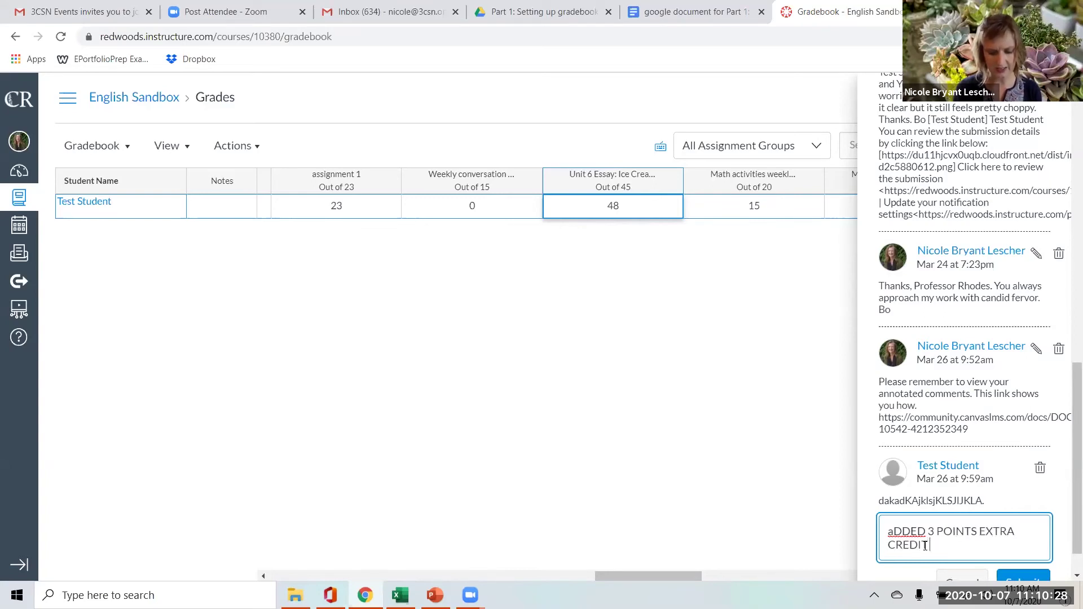
pyautogui.write(' FOR COMPLE')
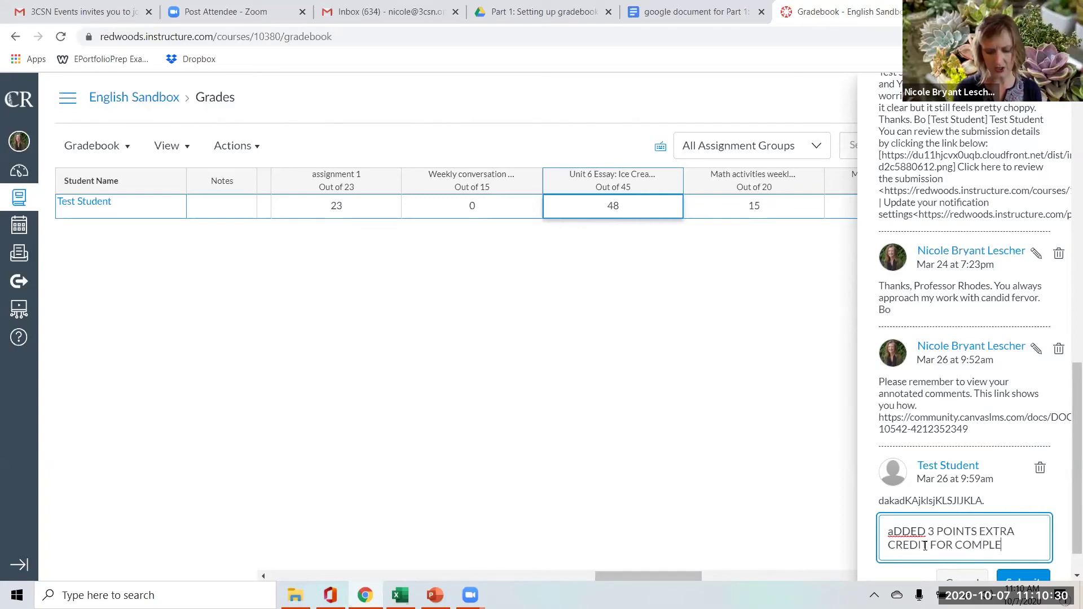
pyautogui.write('TION OF ECXTRA CREDIT A')
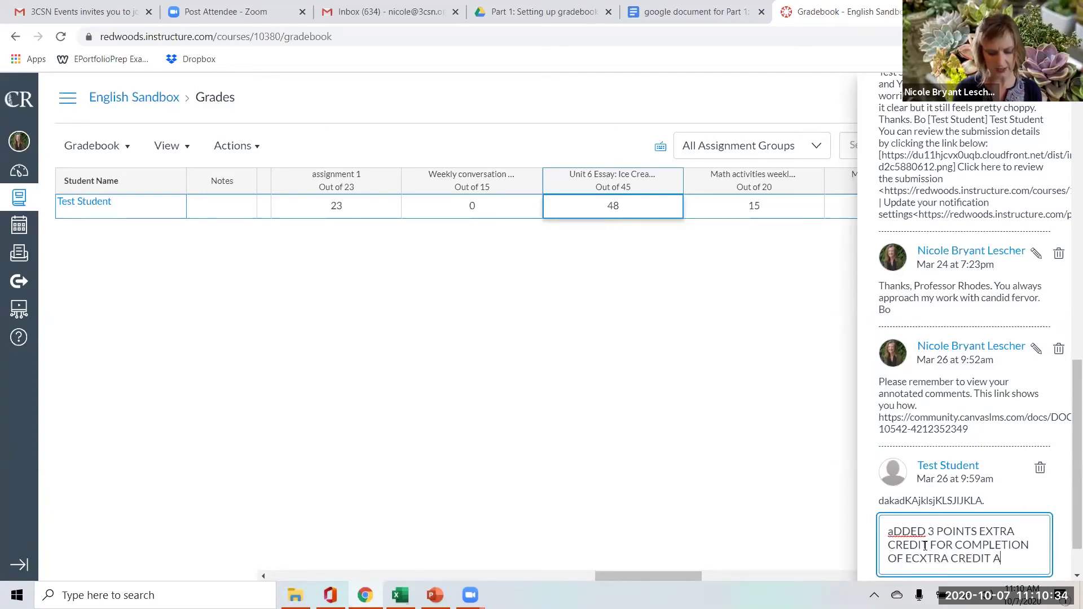
pyautogui.write('SSIGNMENT 1')
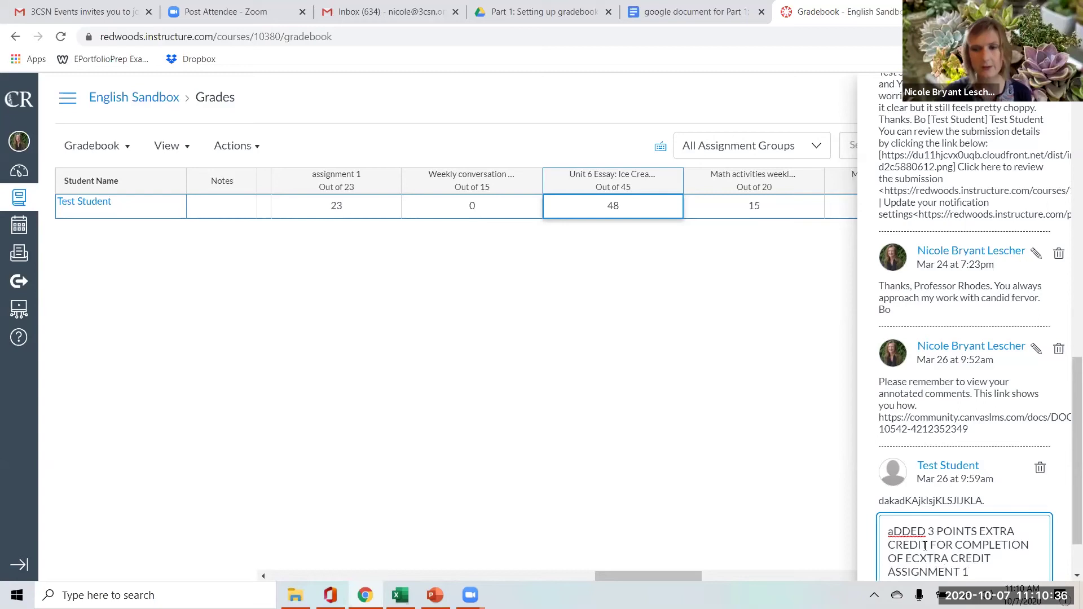
pyautogui.scroll(-2, 973, 536)
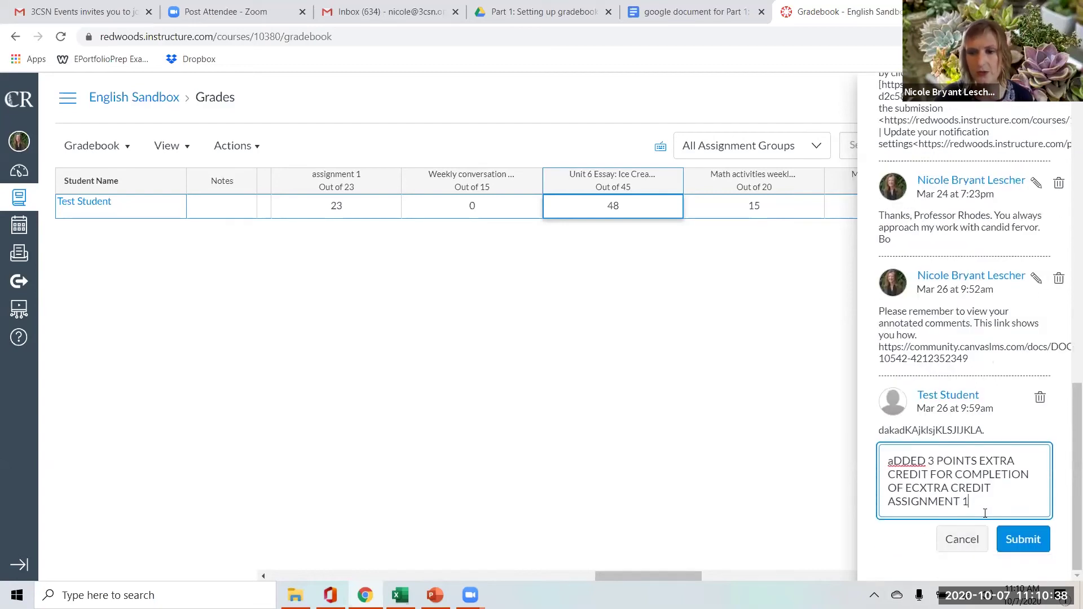
pyautogui.click(1041, 551)
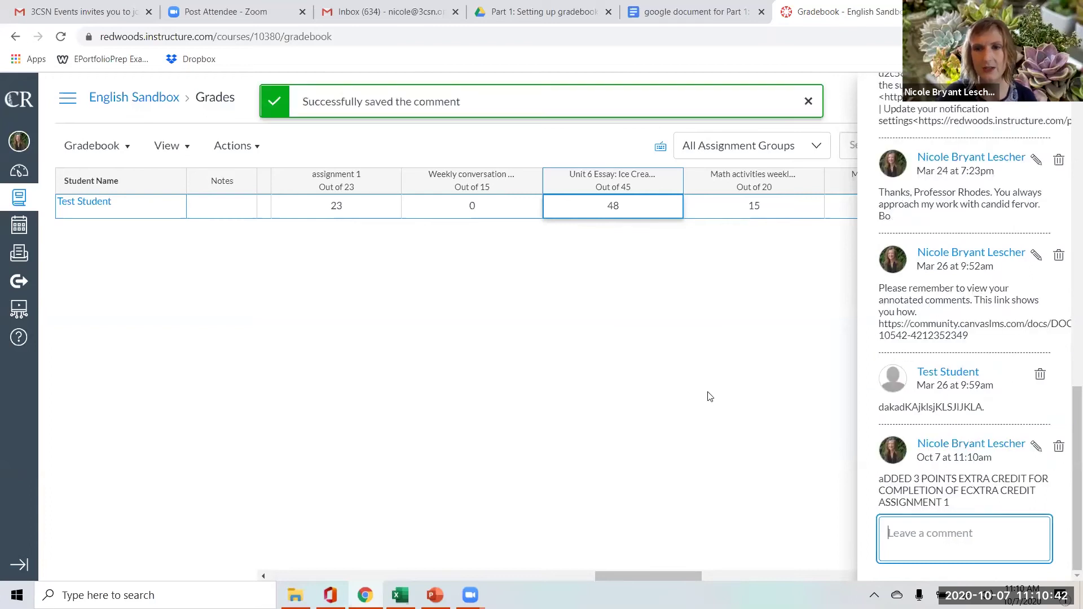
pyautogui.scroll(10, 1051, 164)
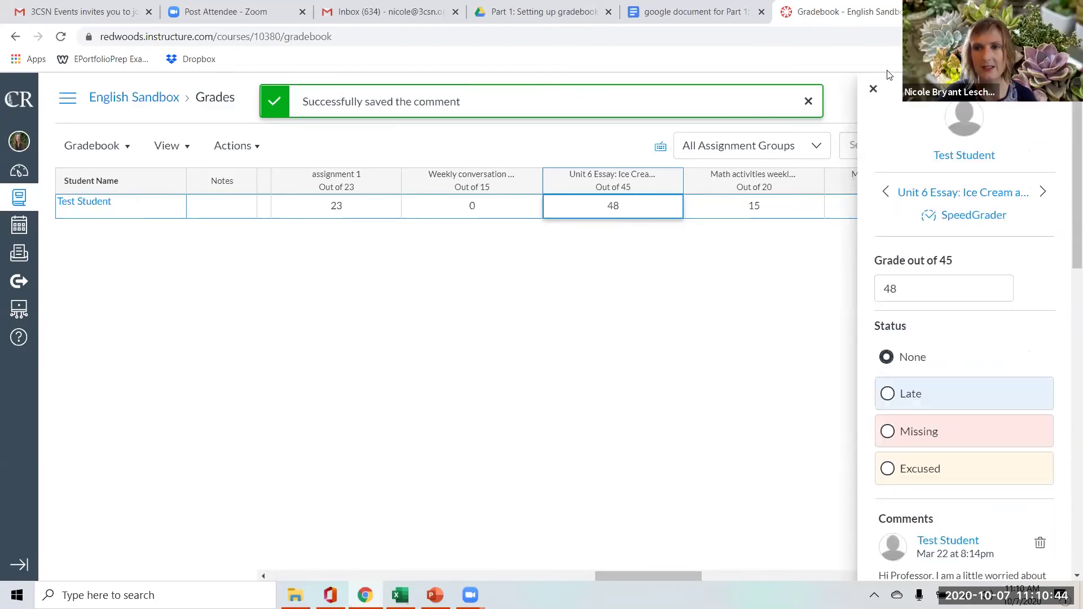
pyautogui.click(874, 88)
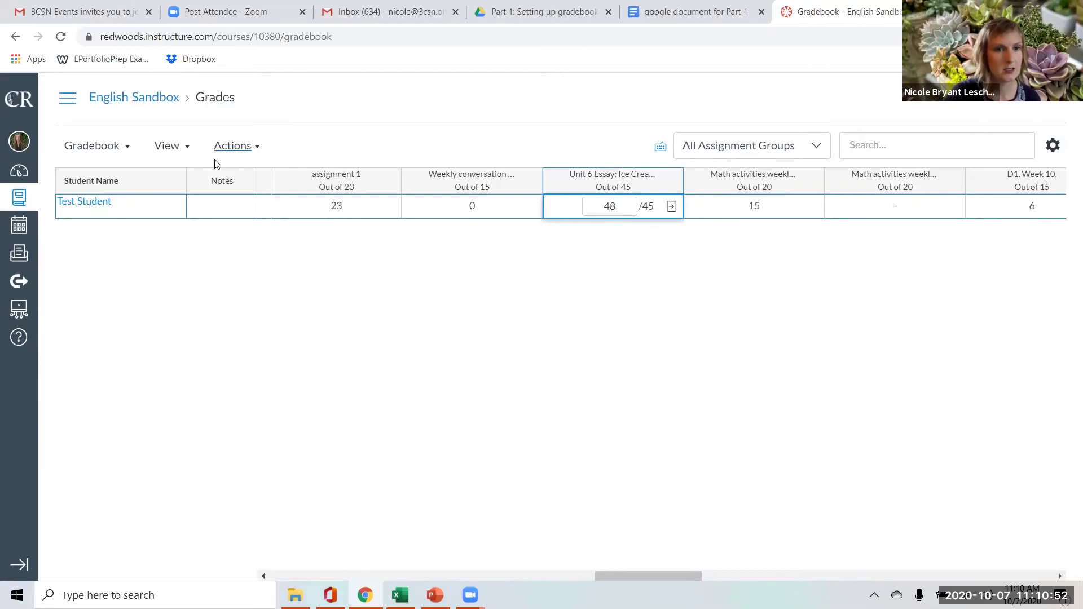
# - Go to the English Sandbox course's assignment list and open Unit 2 discussion on banana slugs
pyautogui.click(19, 199)
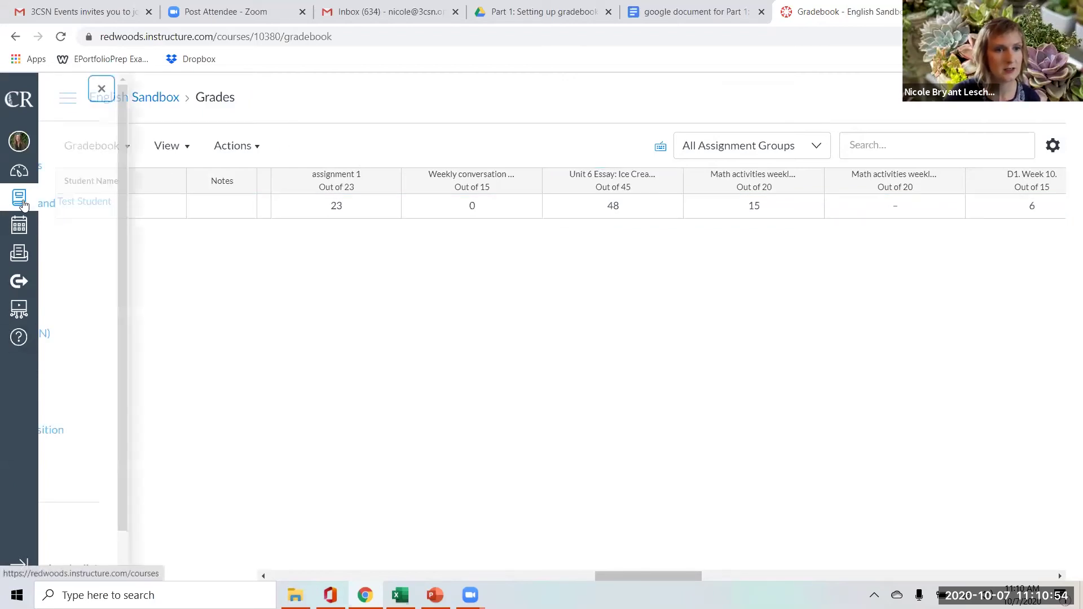
pyautogui.click(372, 384)
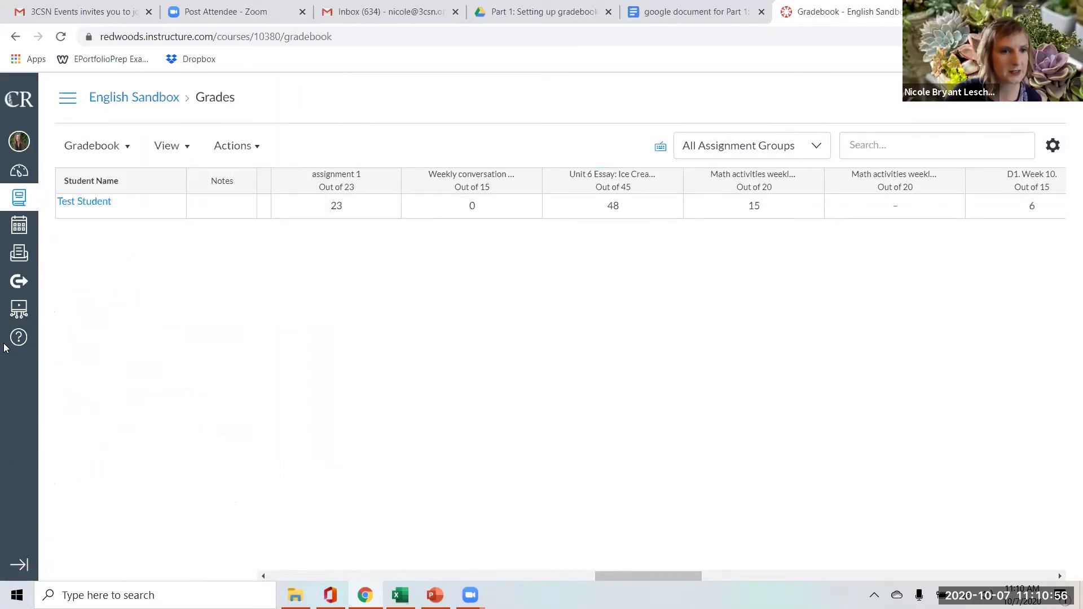
pyautogui.click(150, 102)
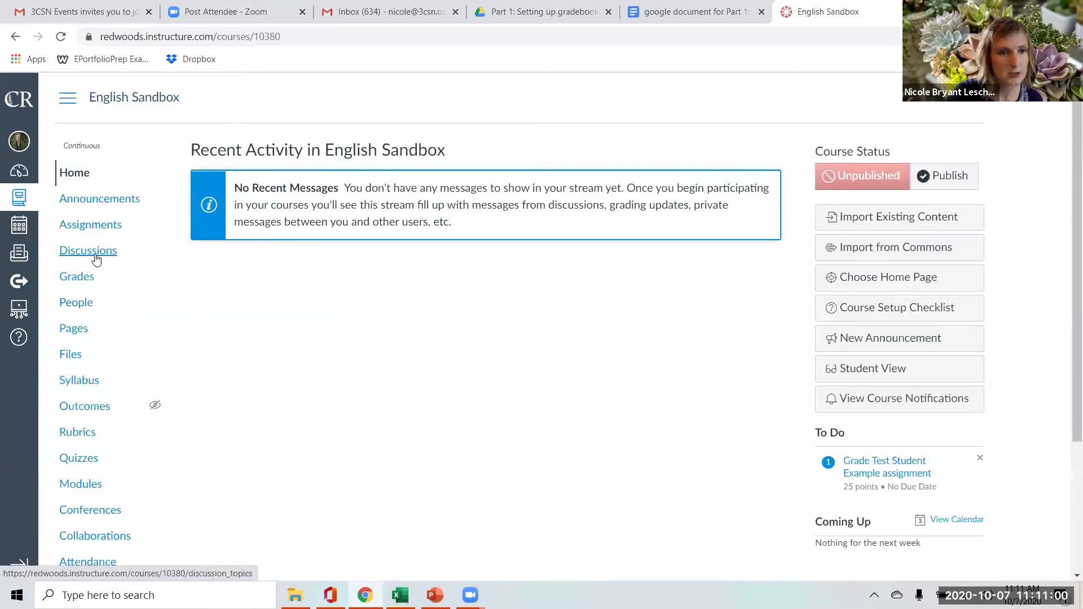
pyautogui.click(93, 226)
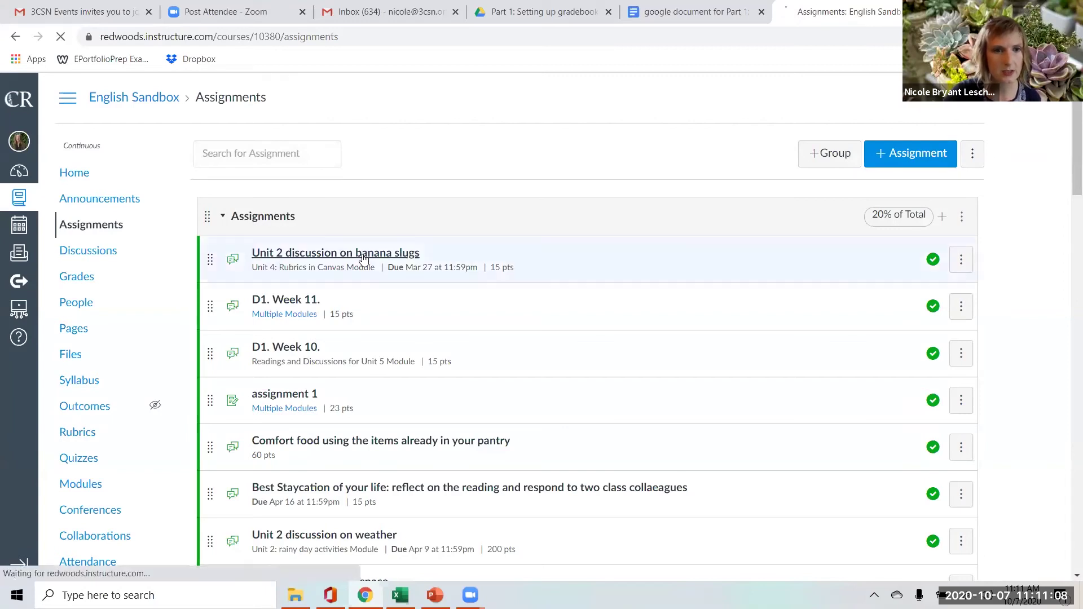
pyautogui.click(414, 258)
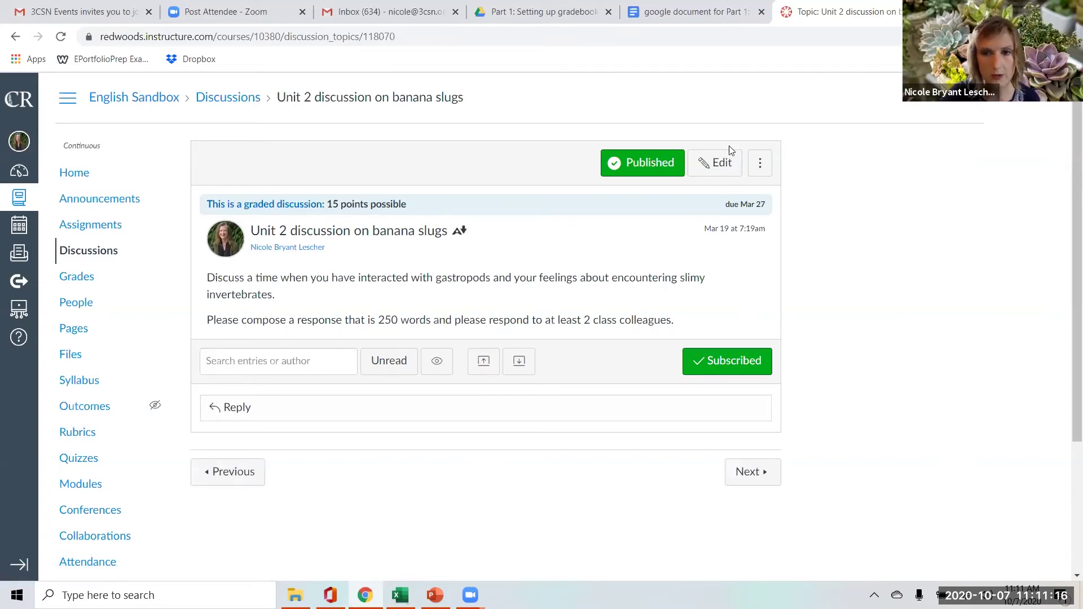
# - Open the Unit 2 discussion on banana slugs for editing and check its grade display and assignment group choices
pyautogui.click(719, 164)
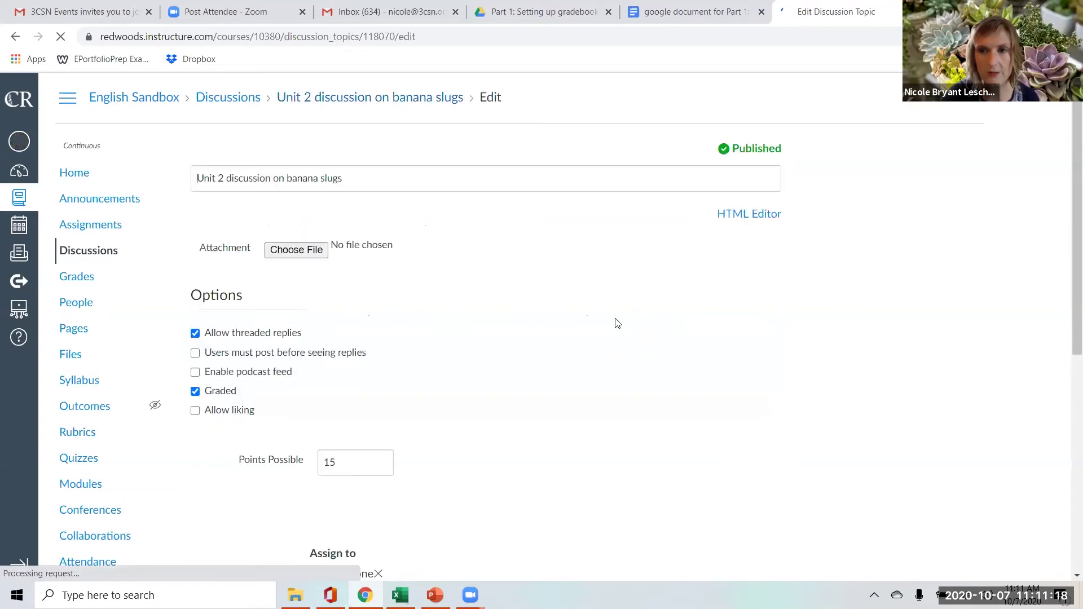
pyautogui.scroll(-8, 538, 361)
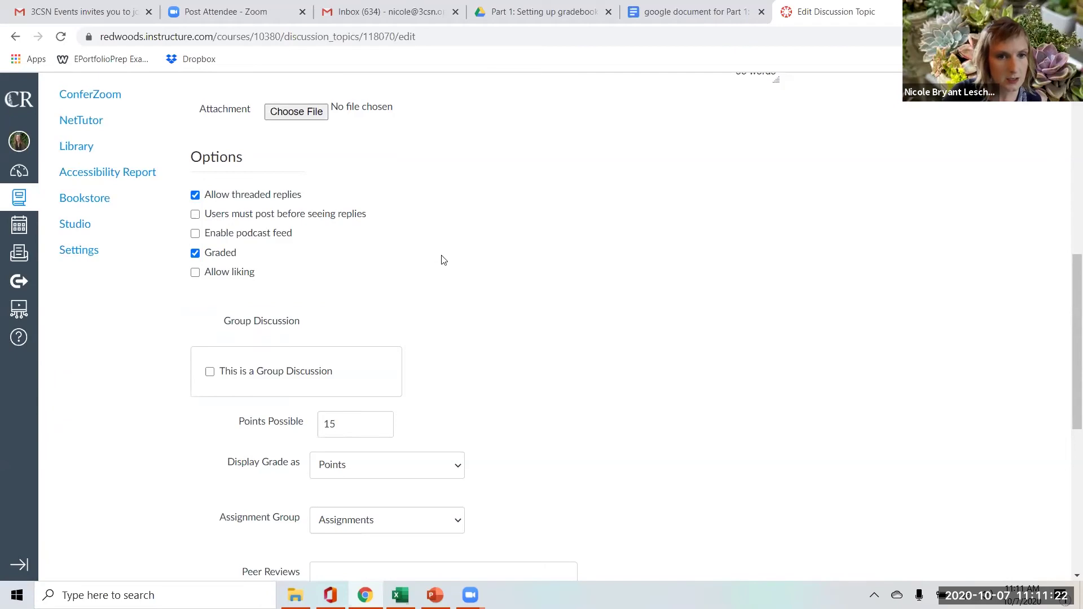
pyautogui.scroll(-2, 522, 331)
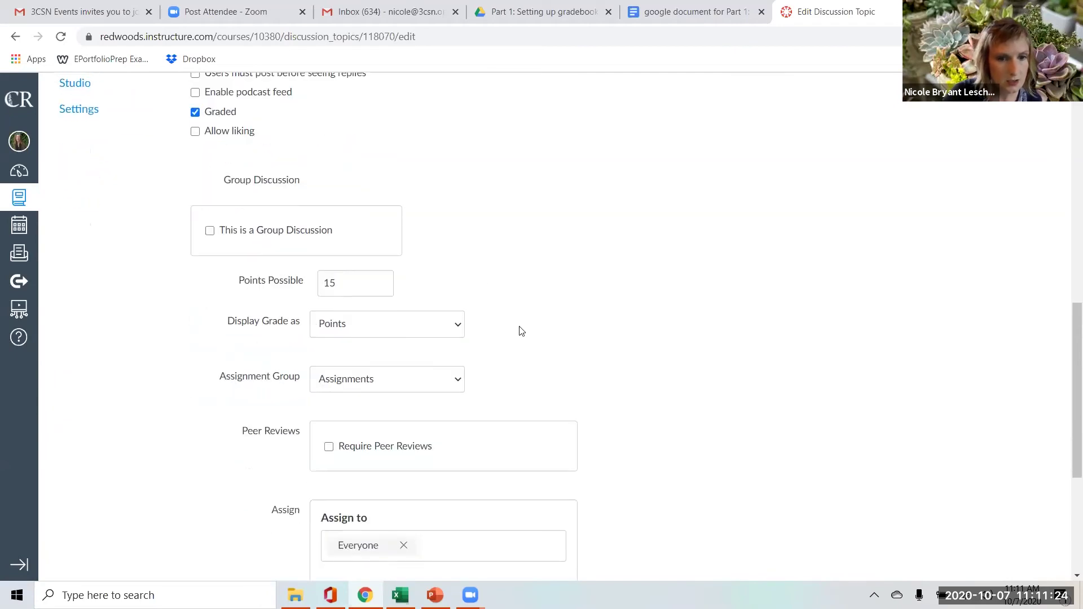
pyautogui.click(450, 331)
pyautogui.click(451, 331)
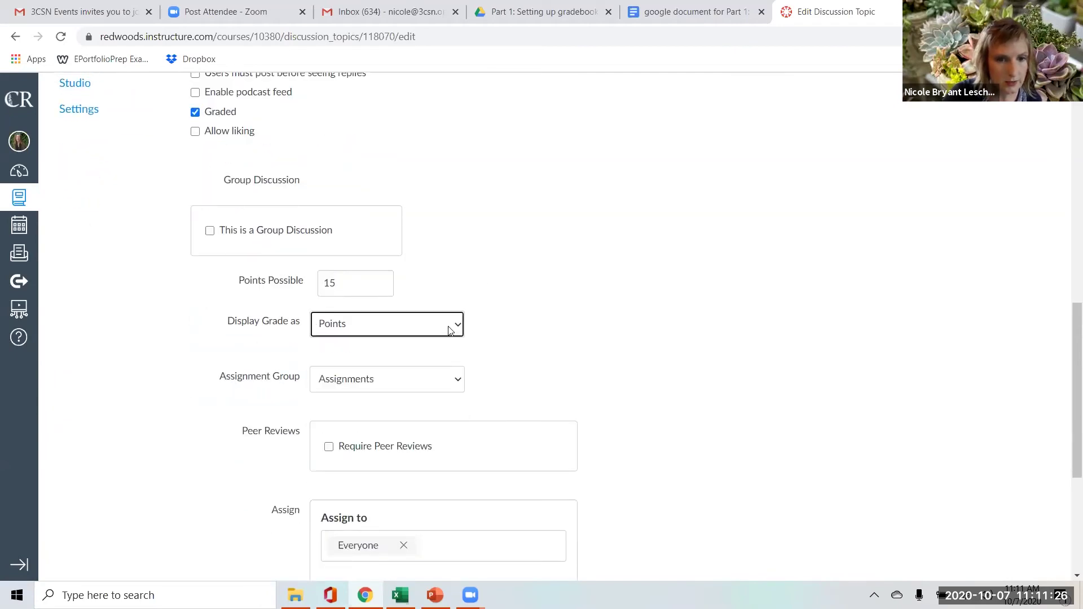
pyautogui.click(452, 383)
pyautogui.click(453, 381)
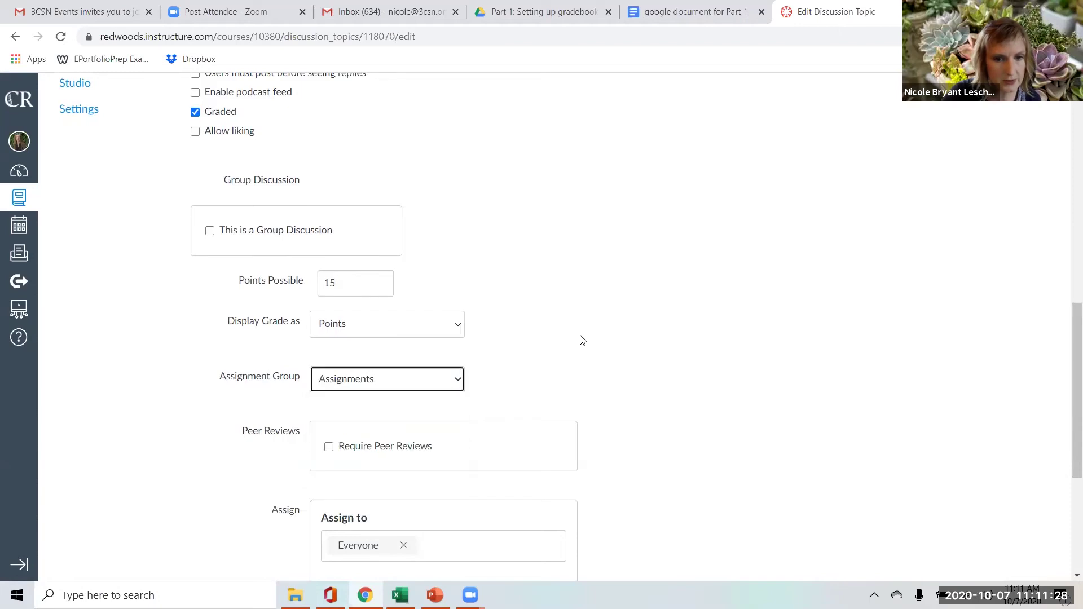
# - Review the discussion's options, peer review, assignee and date settings, and leave editing without saving
pyautogui.scroll(-5, 584, 344)
pyautogui.scroll(6, 587, 356)
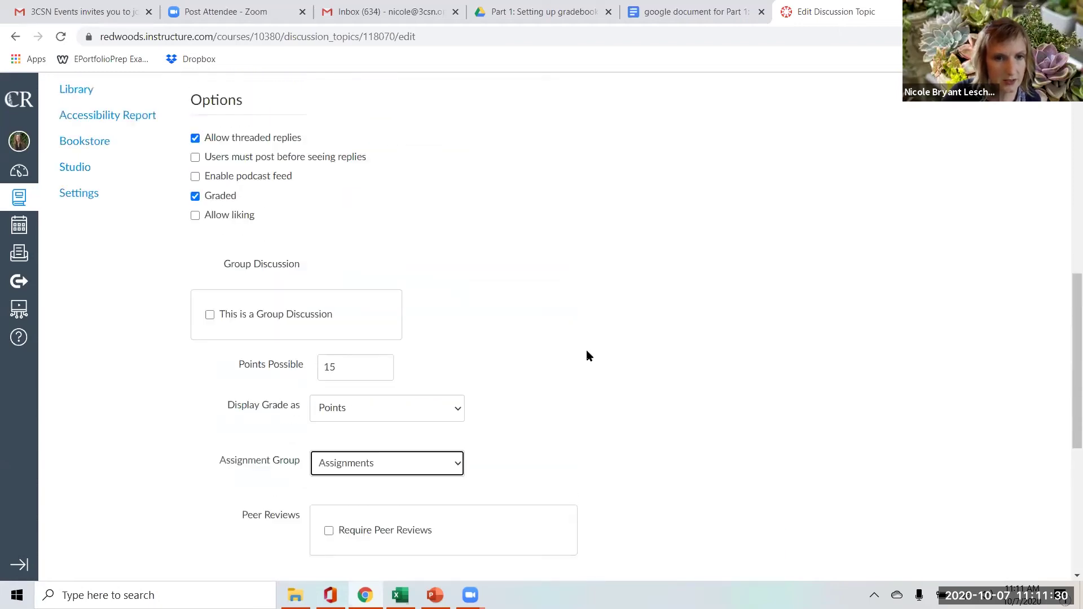
pyautogui.scroll(1, 587, 356)
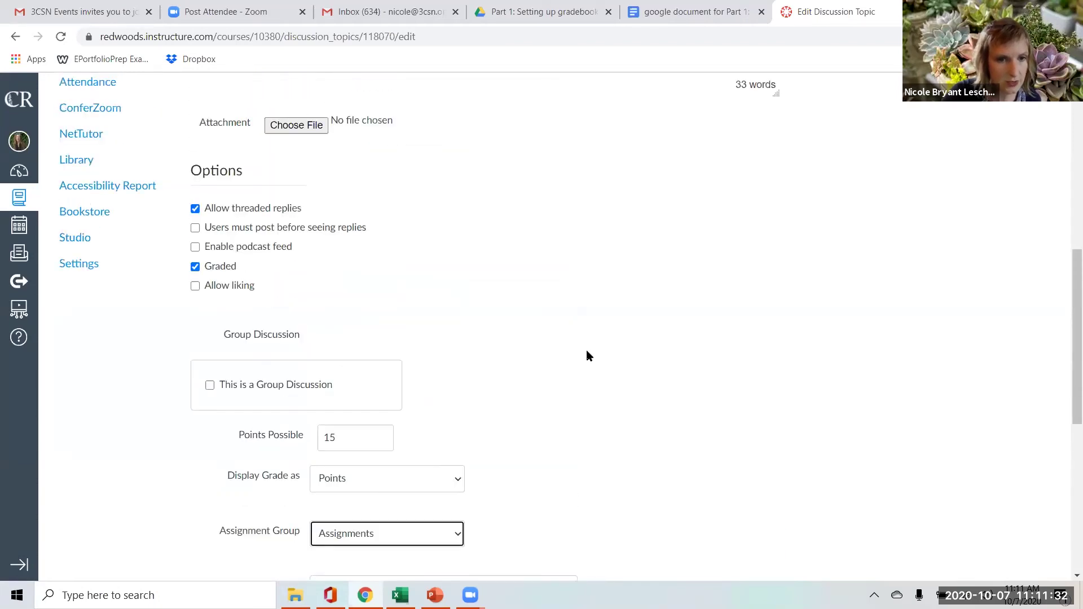
pyautogui.scroll(2, 587, 355)
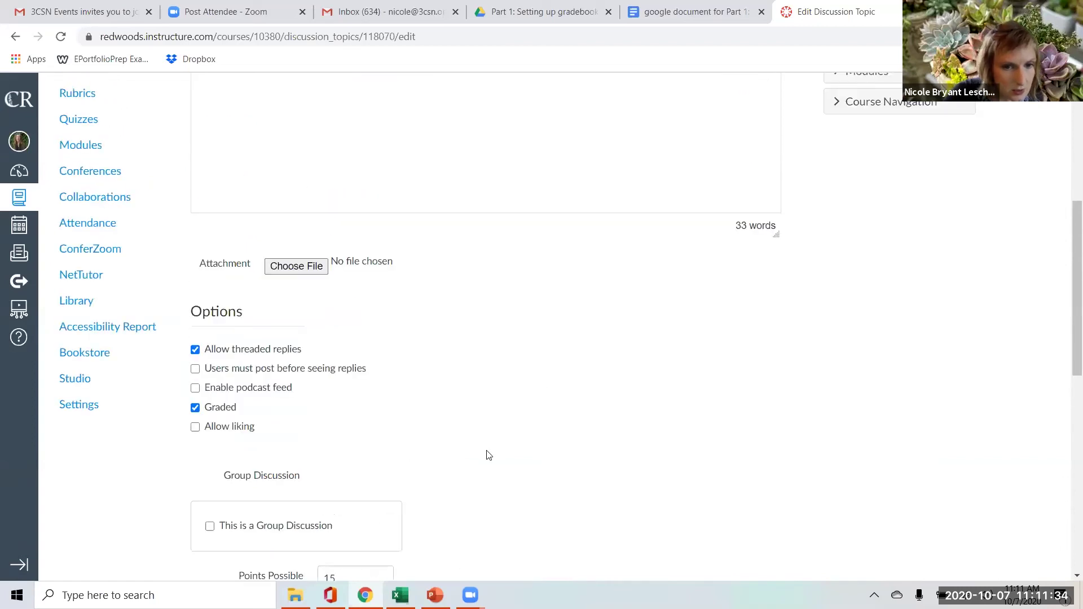
pyautogui.scroll(-3, 489, 452)
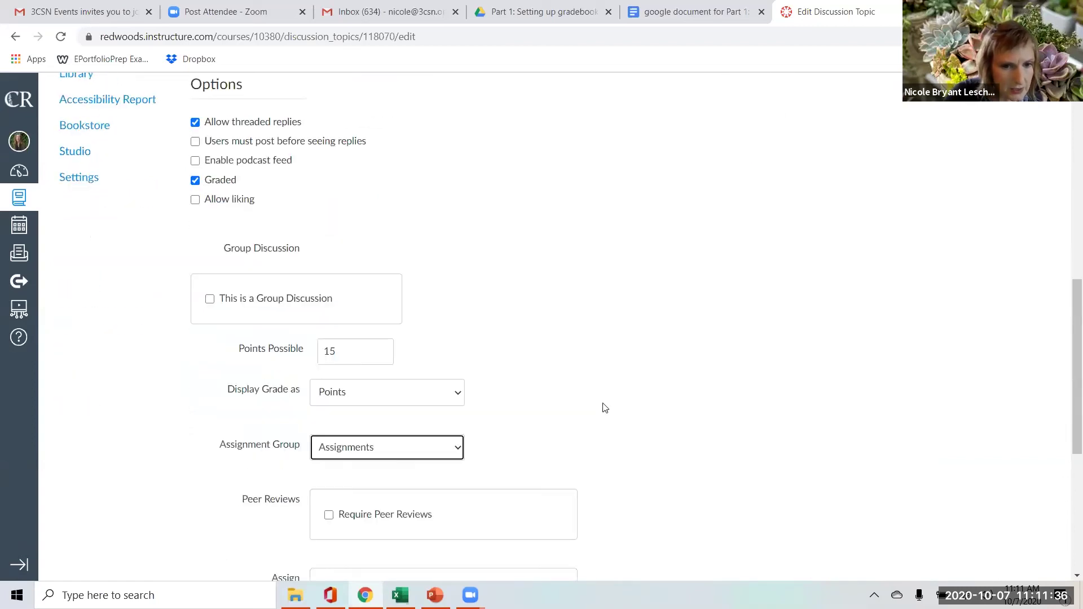
pyautogui.scroll(-5, 605, 408)
pyautogui.scroll(10, 643, 443)
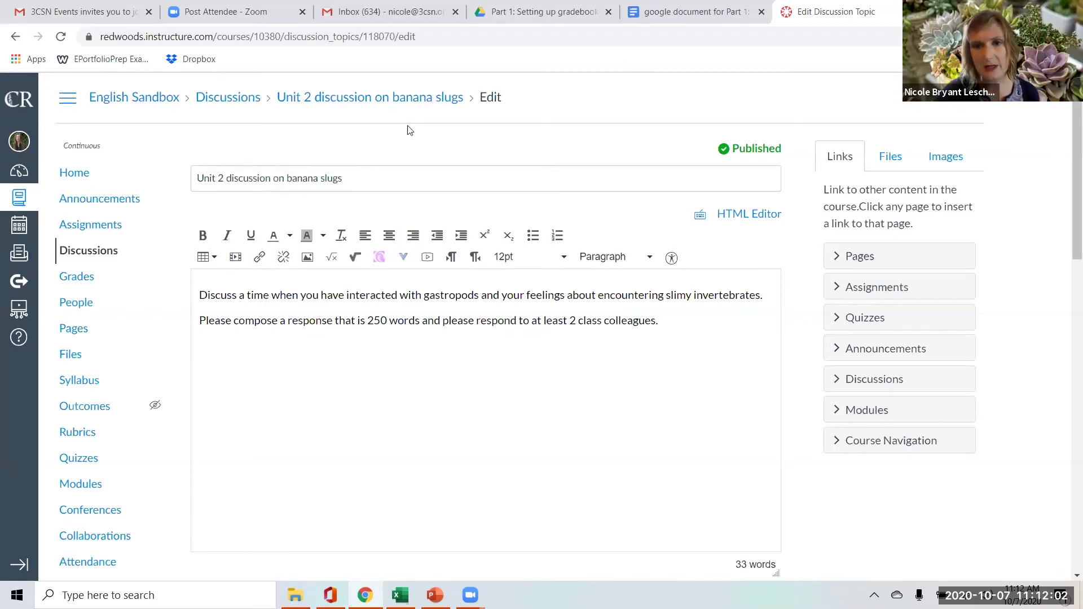
pyautogui.scroll(-15, 568, 527)
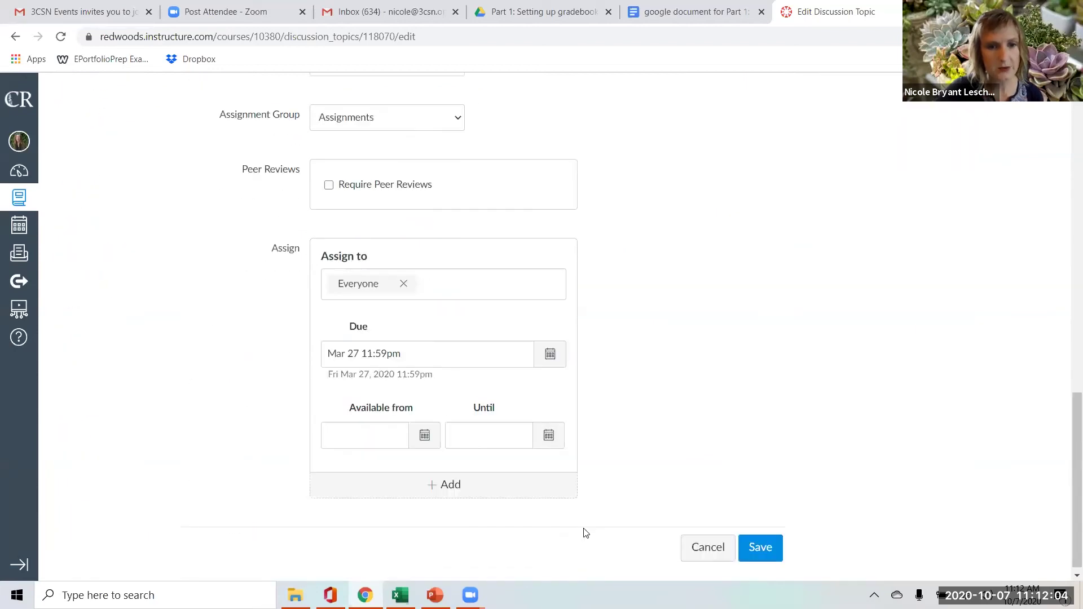
pyautogui.click(712, 543)
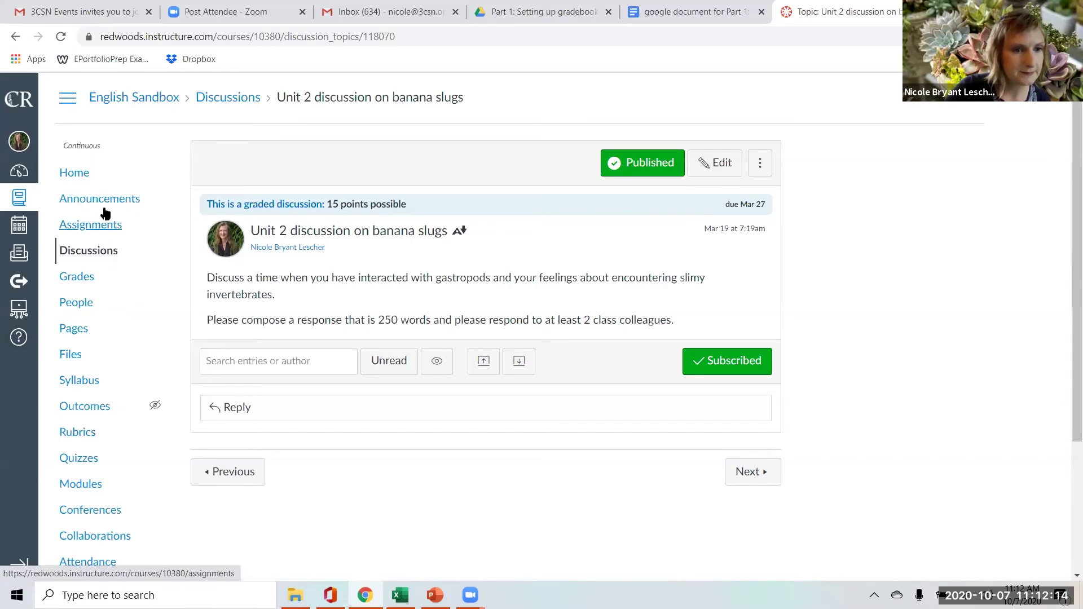
# - Open the English Sandbox course's People page and examine the roster and the page's additional options, including Student Interactions Report
pyautogui.click(70, 305)
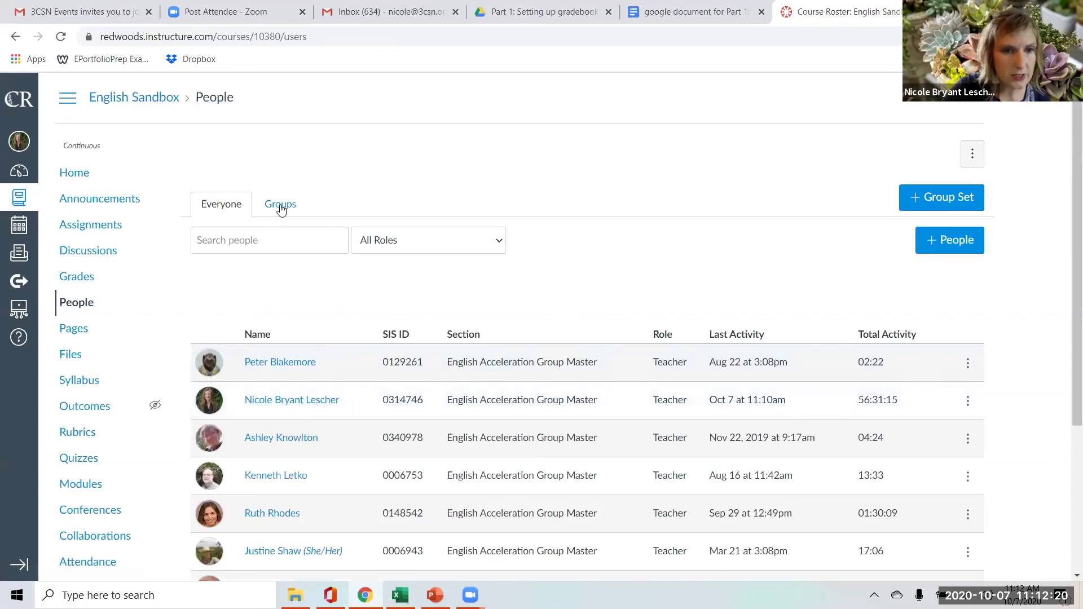
pyautogui.scroll(-3, 559, 322)
pyautogui.scroll(3, 536, 347)
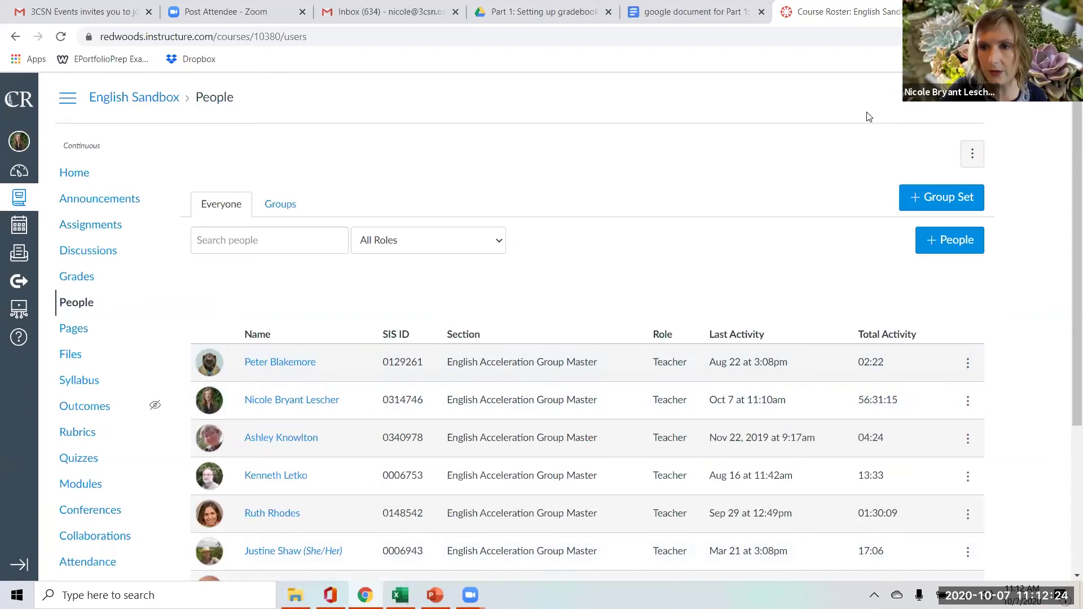
pyautogui.click(972, 158)
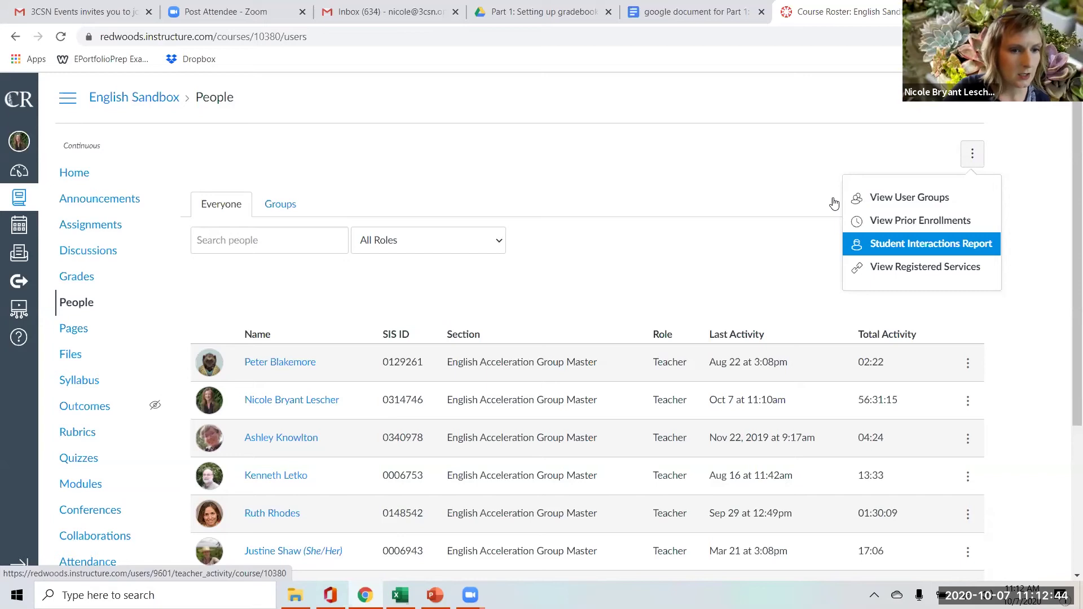
# - Open the Unit 2 quiz from the course's quiz list and go to its Moderate Quiz page
pyautogui.scroll(-3, 93, 450)
pyautogui.click(70, 322)
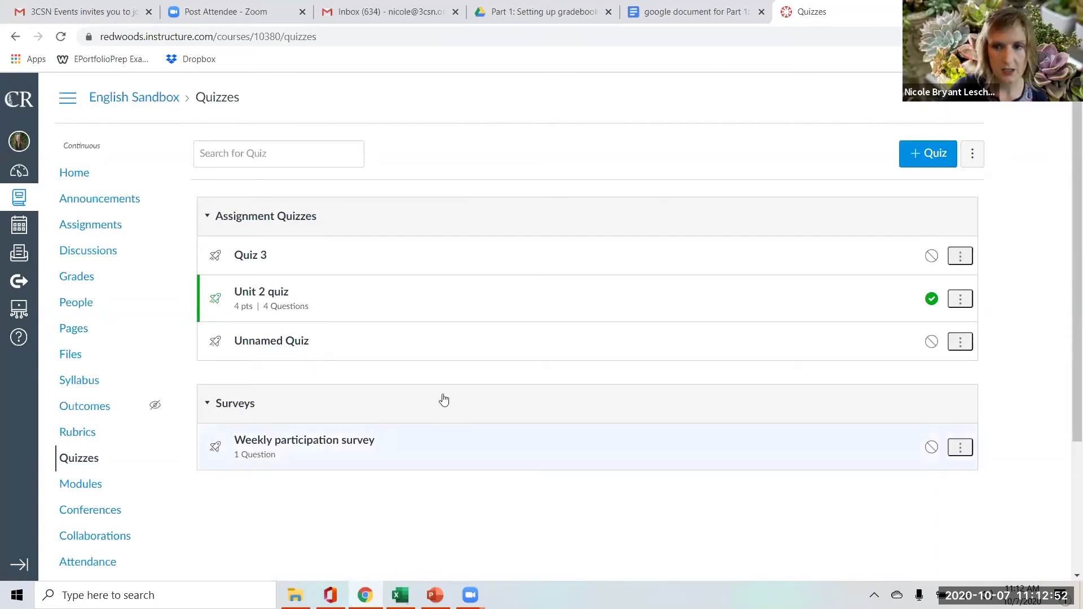
pyautogui.click(268, 294)
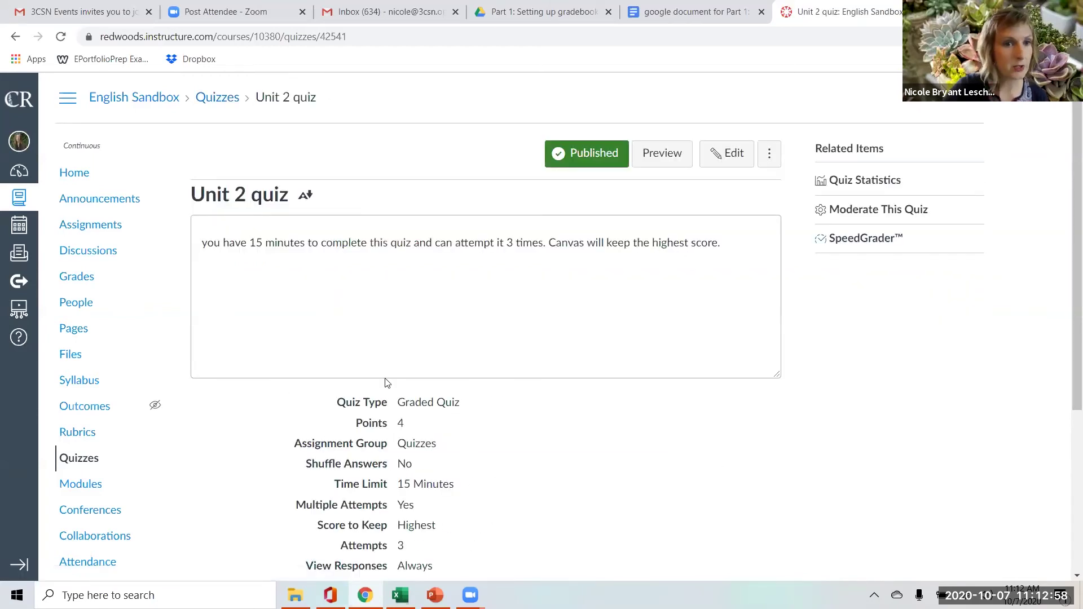
pyautogui.click(866, 212)
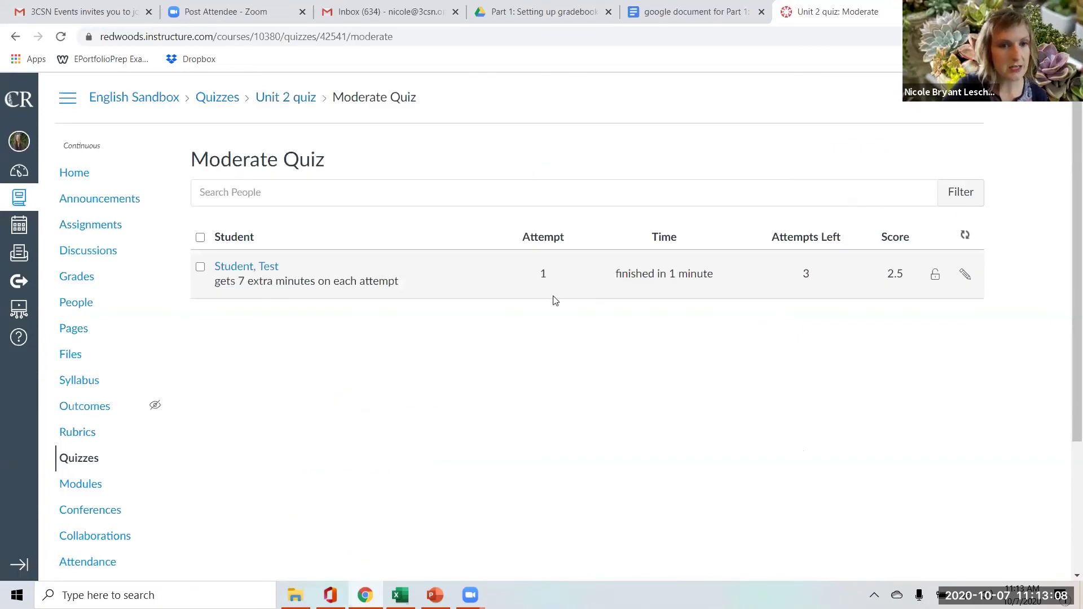
# - View the extra attempts and extra time extensions for Test Student, and close them without saving
pyautogui.click(966, 276)
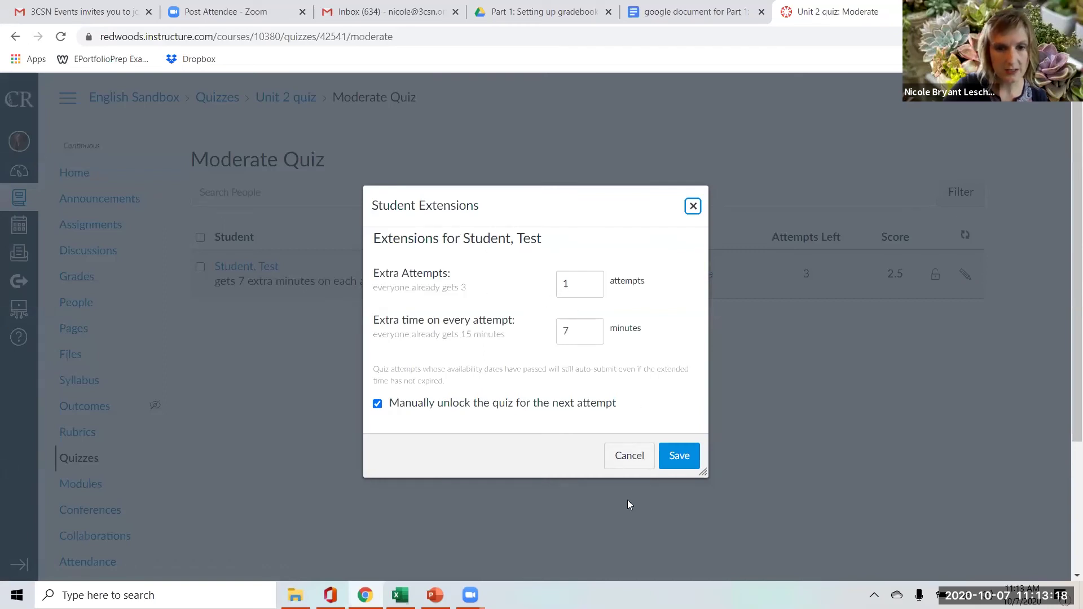
pyautogui.click(629, 458)
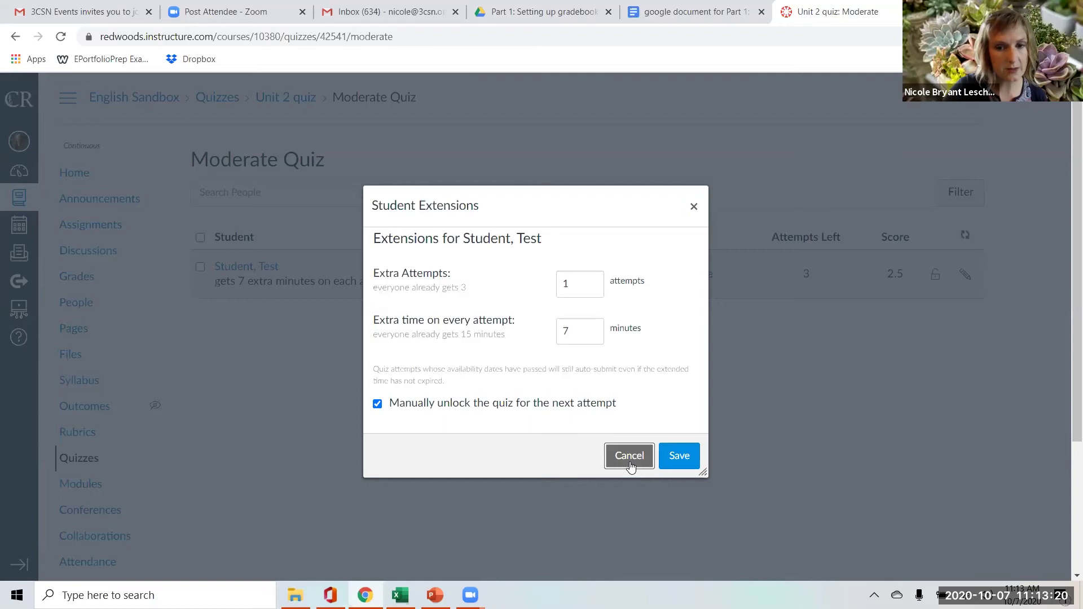
pyautogui.click(632, 469)
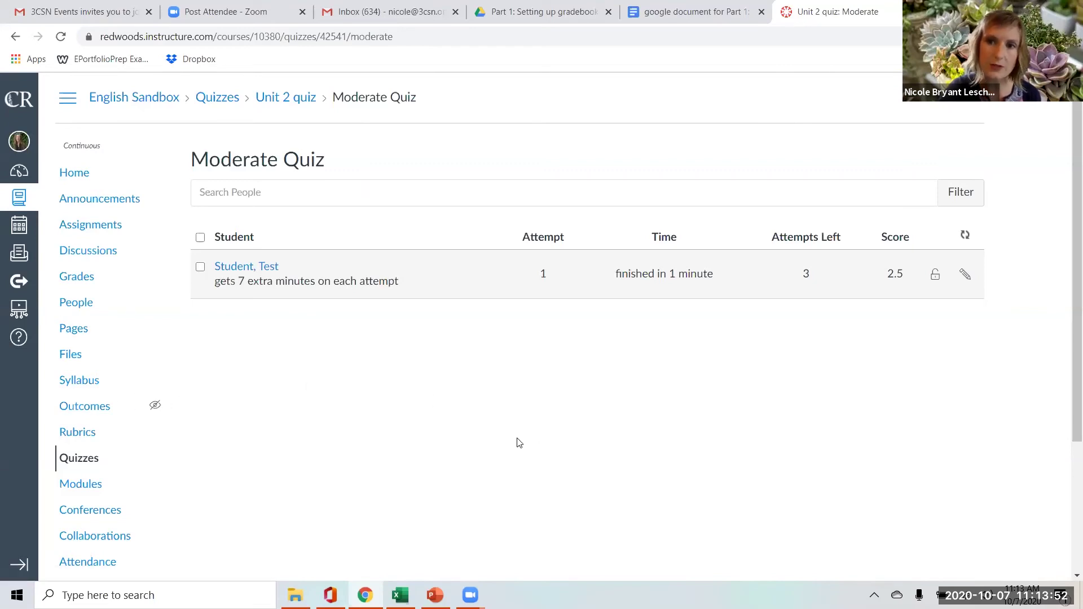
# - Open the Canvas Guides from Help and search them for "how to drop an assig"
pyautogui.click(16, 340)
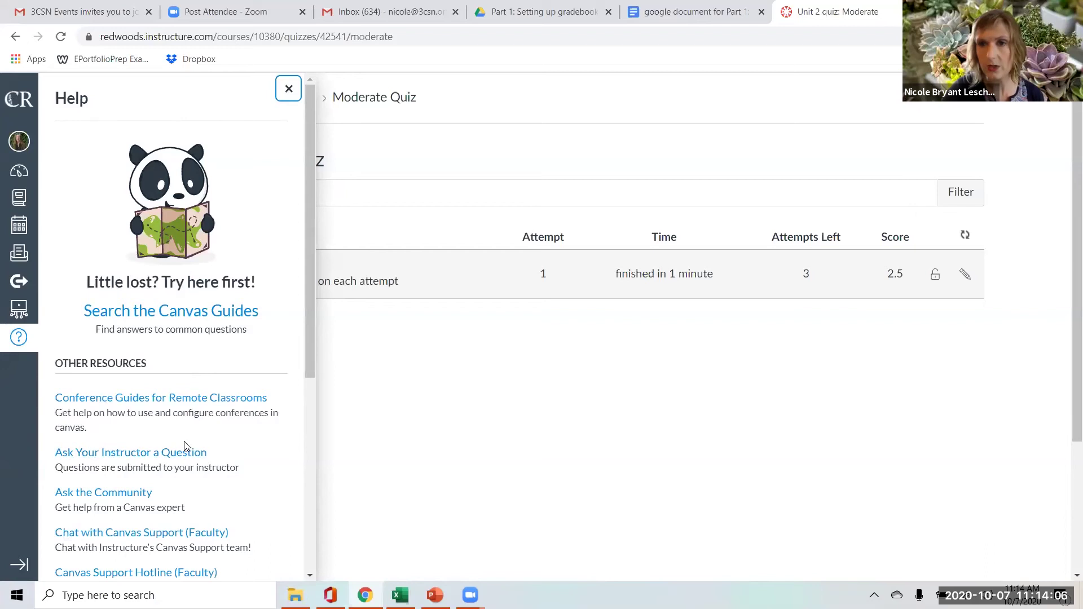
pyautogui.click(174, 312)
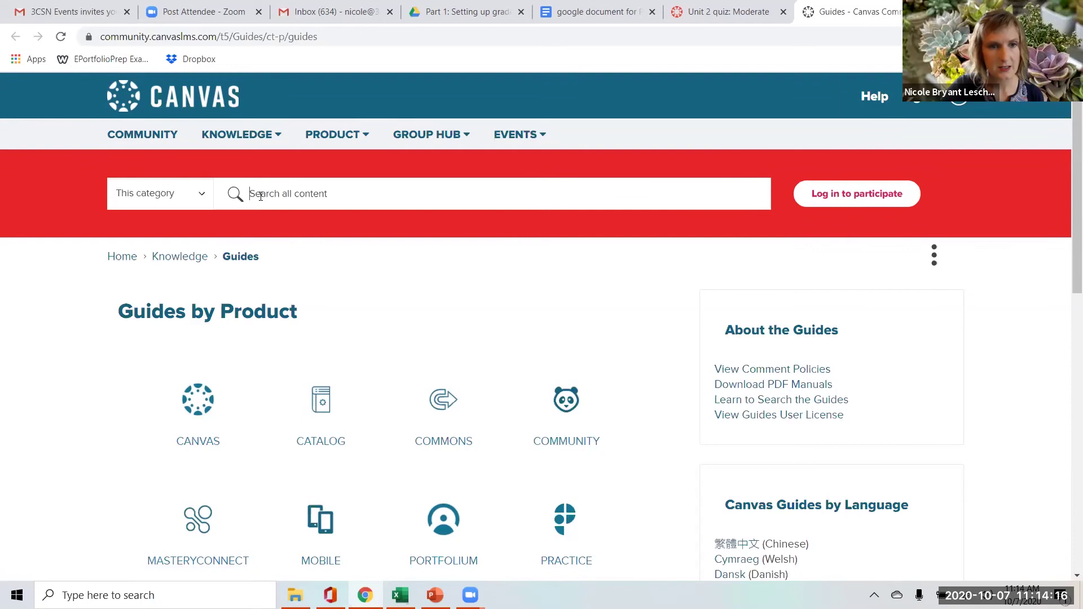
pyautogui.write('how to')
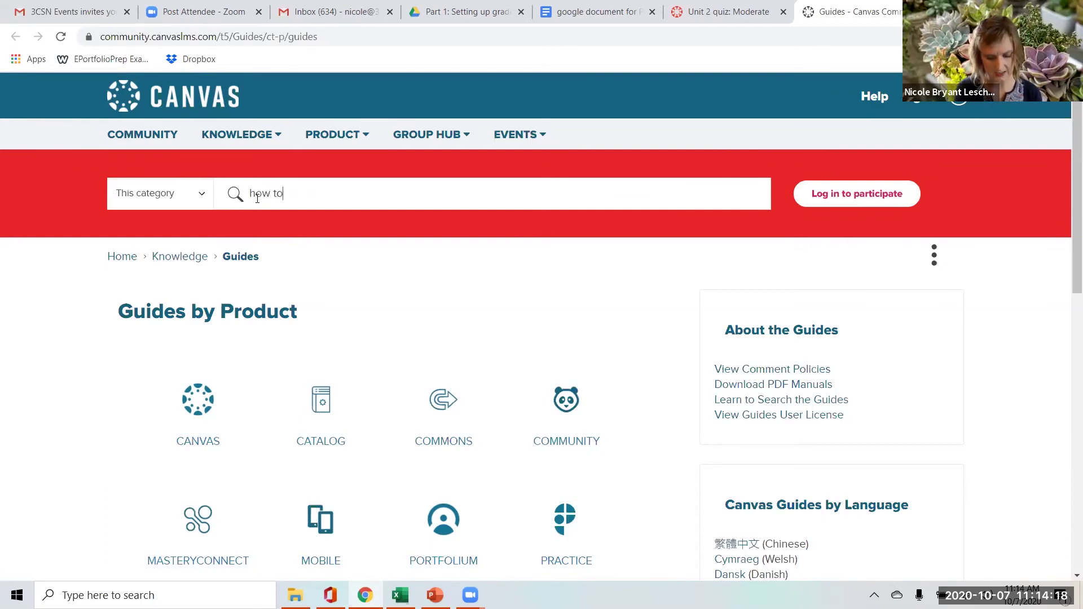
pyautogui.write(' drop')
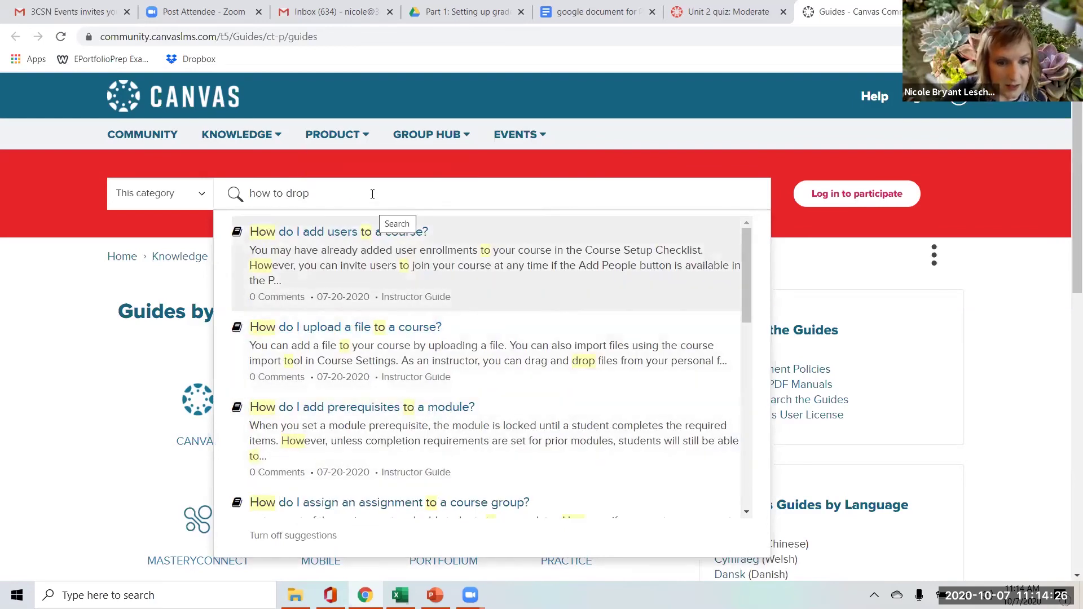
pyautogui.write('a')
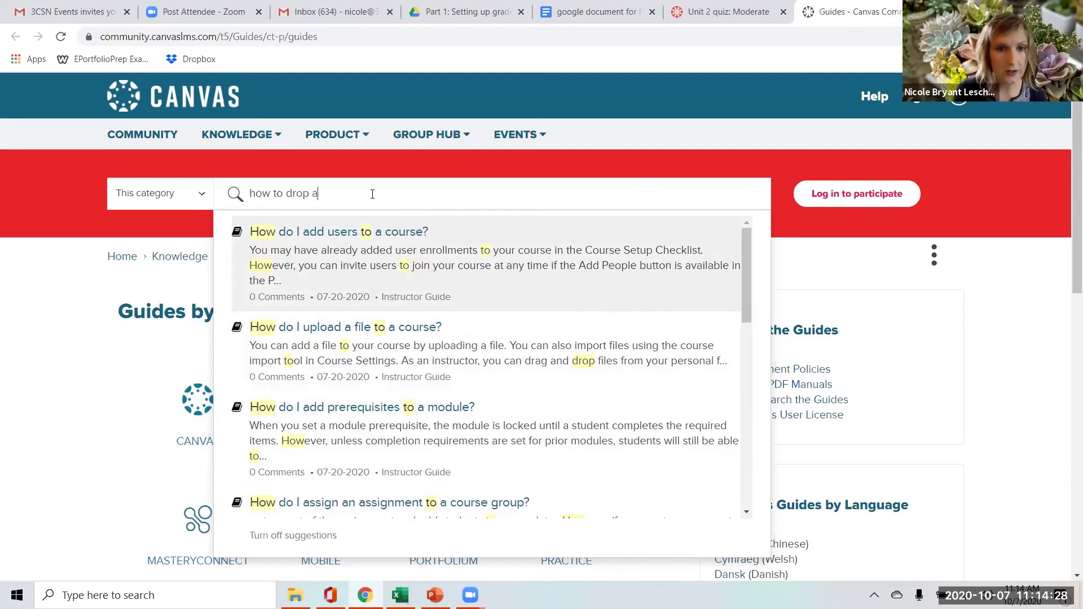
pyautogui.write('n assig')
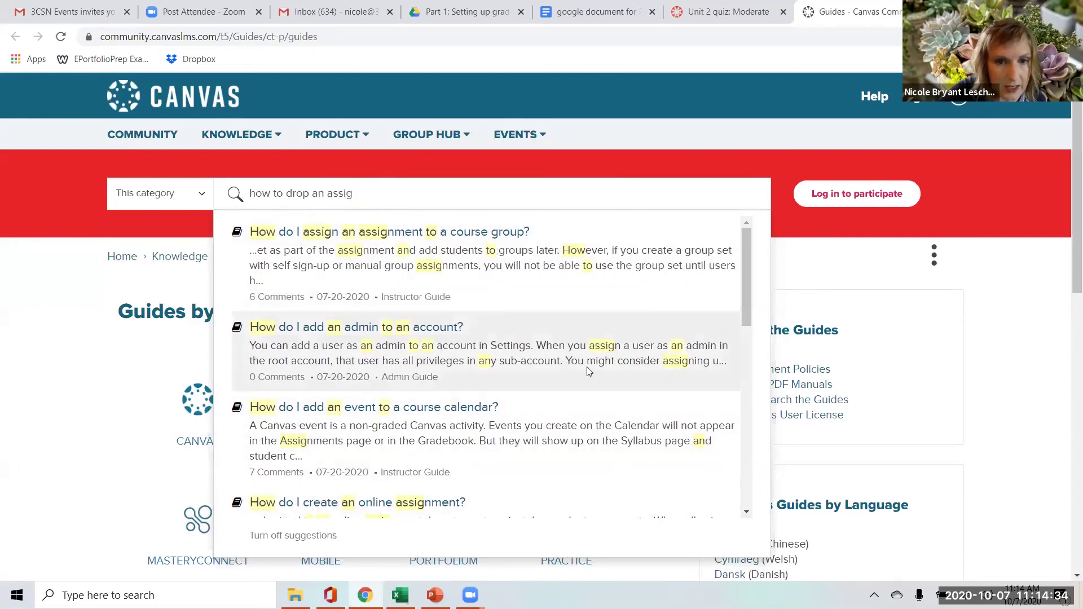
# - Look through the suggested guide articles, and return to the Moderate Quiz page with Help closed
pyautogui.scroll(-1, 565, 377)
pyautogui.scroll(-2, 576, 427)
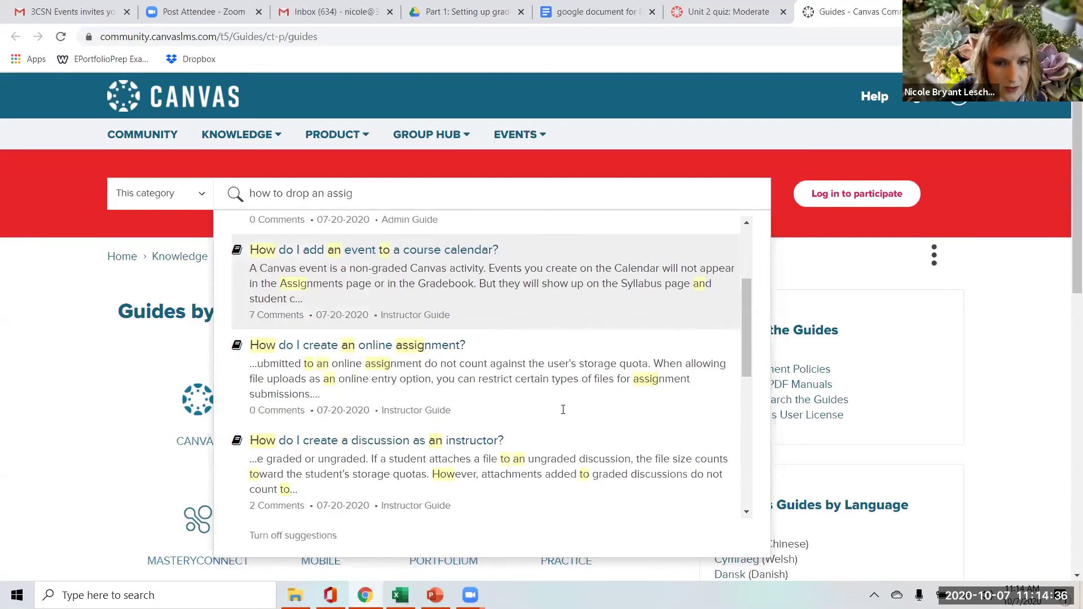
pyautogui.scroll(-1, 573, 424)
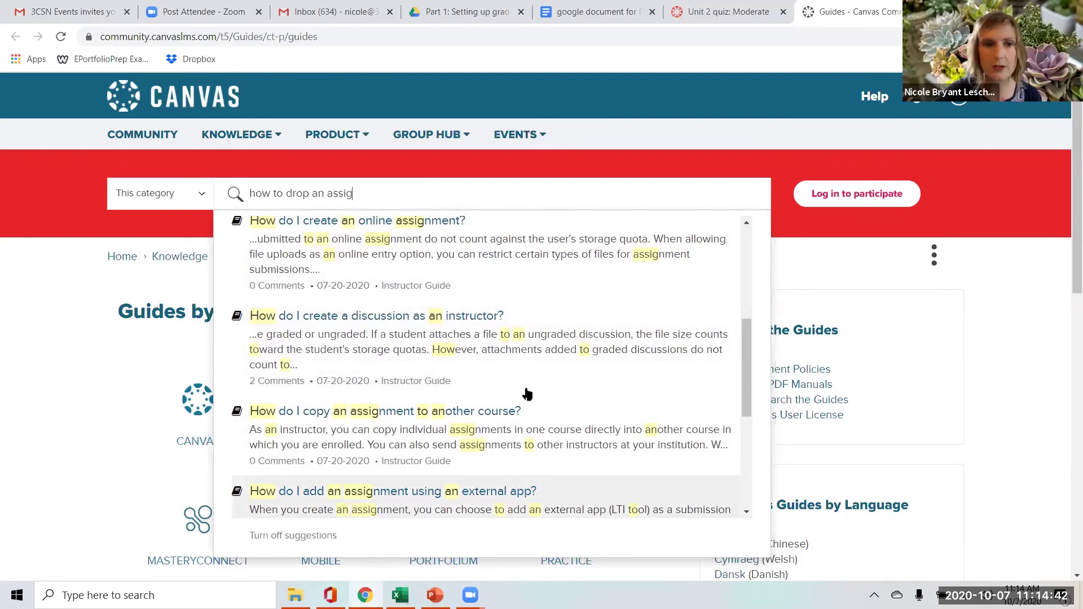
pyautogui.click(91, 211)
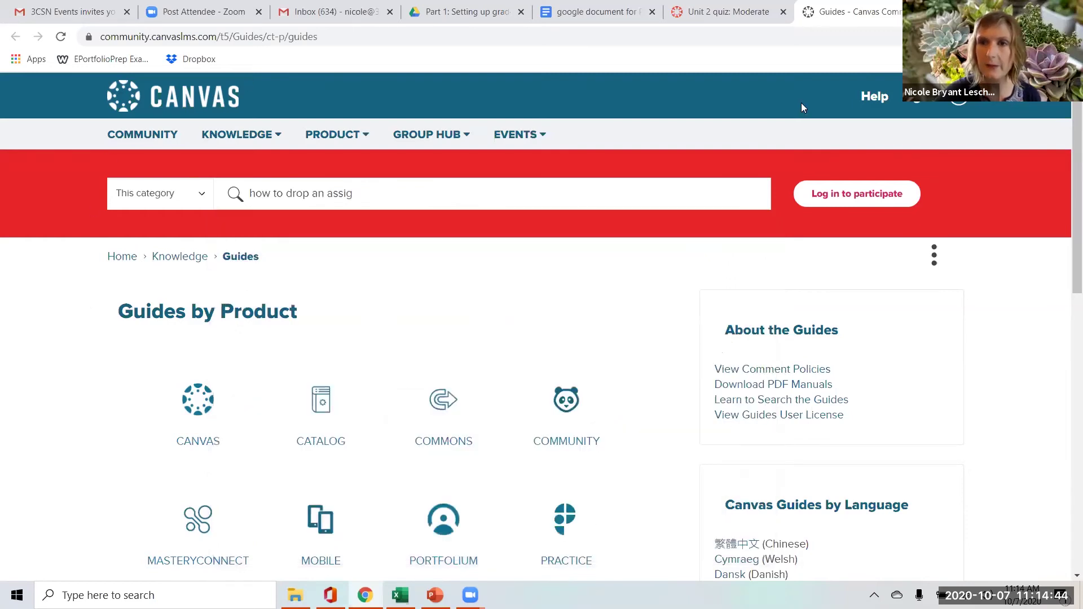
pyautogui.click(737, 8)
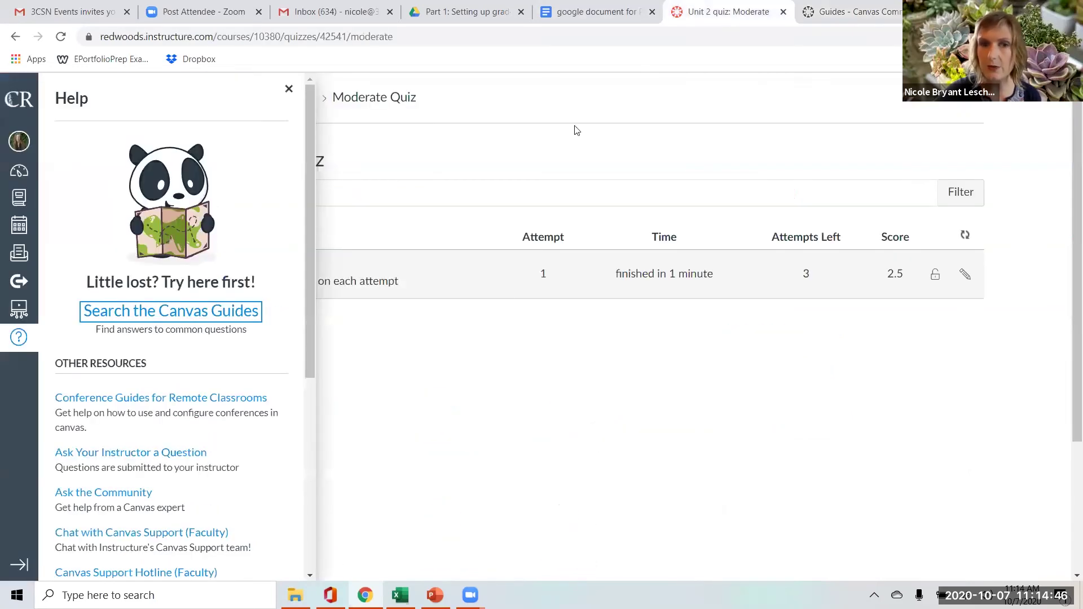
pyautogui.click(289, 88)
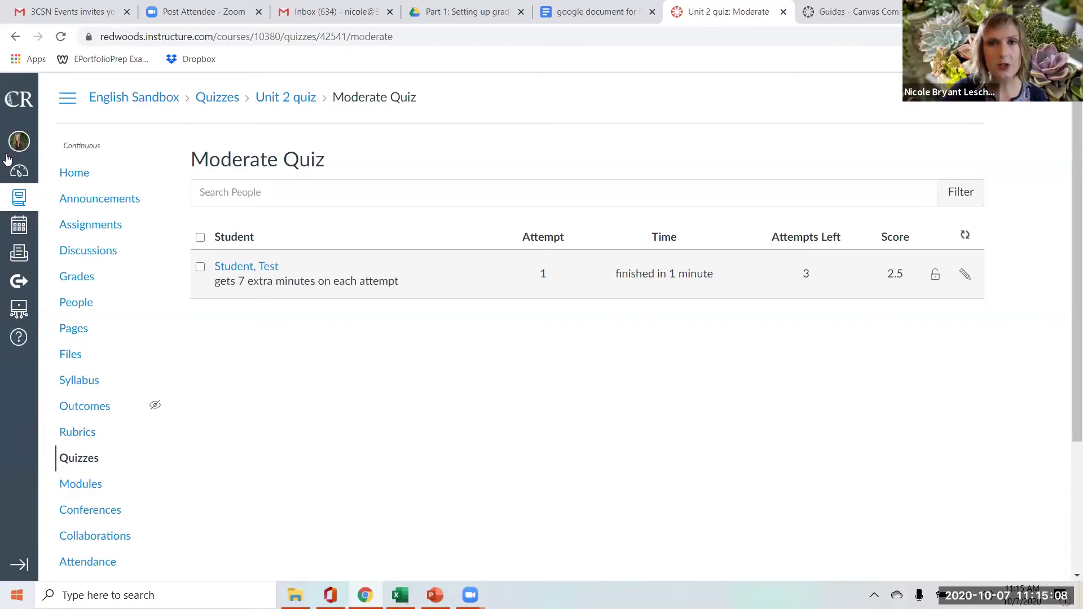
# - Find the resource guides in the shared session Google document and open the linked student guide on viewing instructor feedback
pyautogui.click(610, 8)
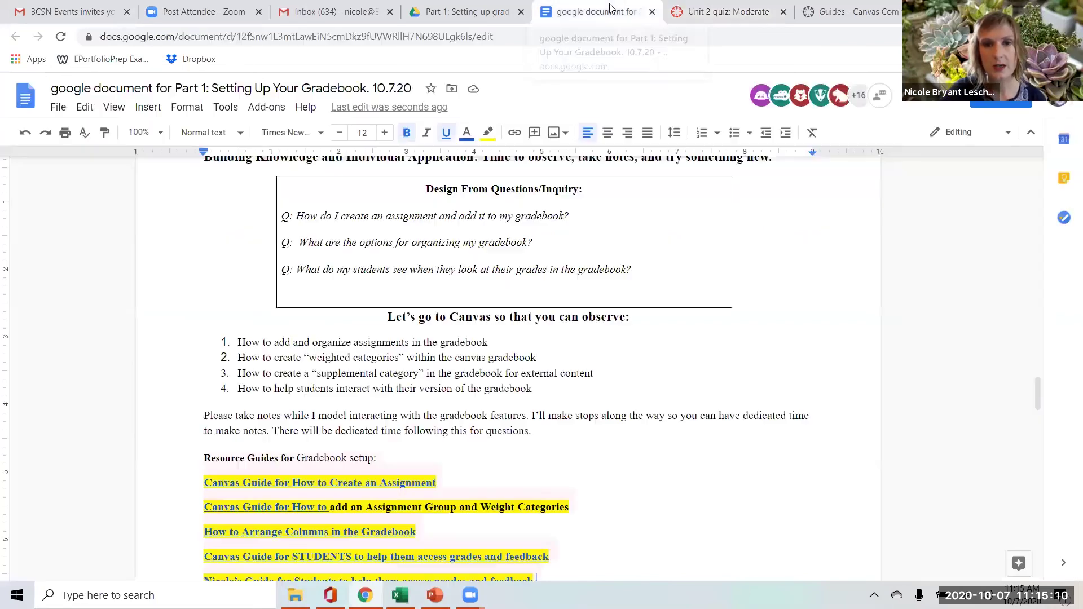
pyautogui.scroll(-2, 658, 414)
pyautogui.scroll(-10, 658, 414)
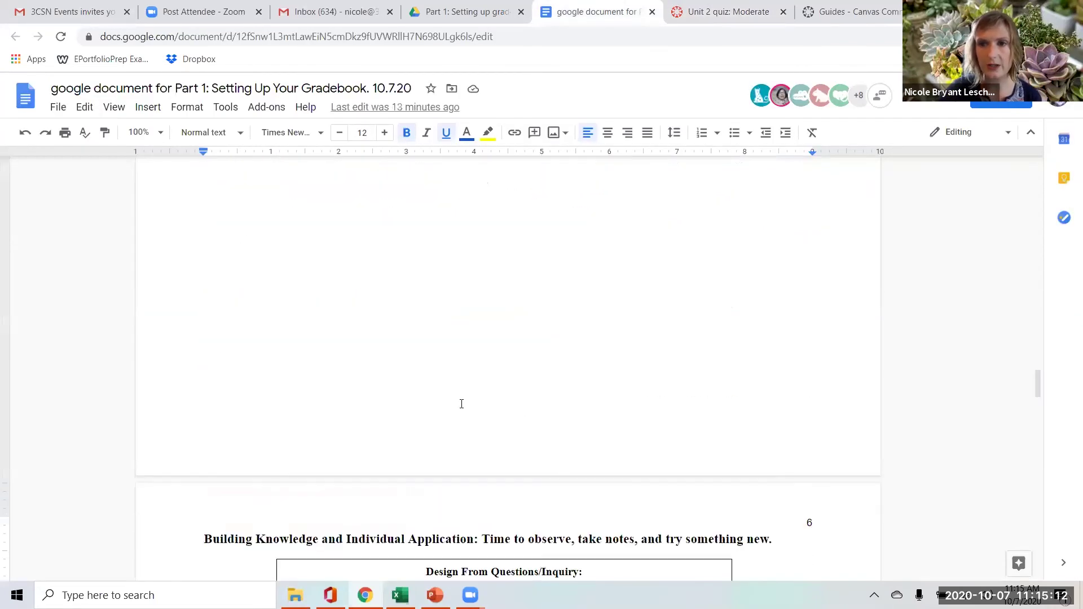
pyautogui.scroll(5, 629, 391)
pyautogui.scroll(-1, 629, 390)
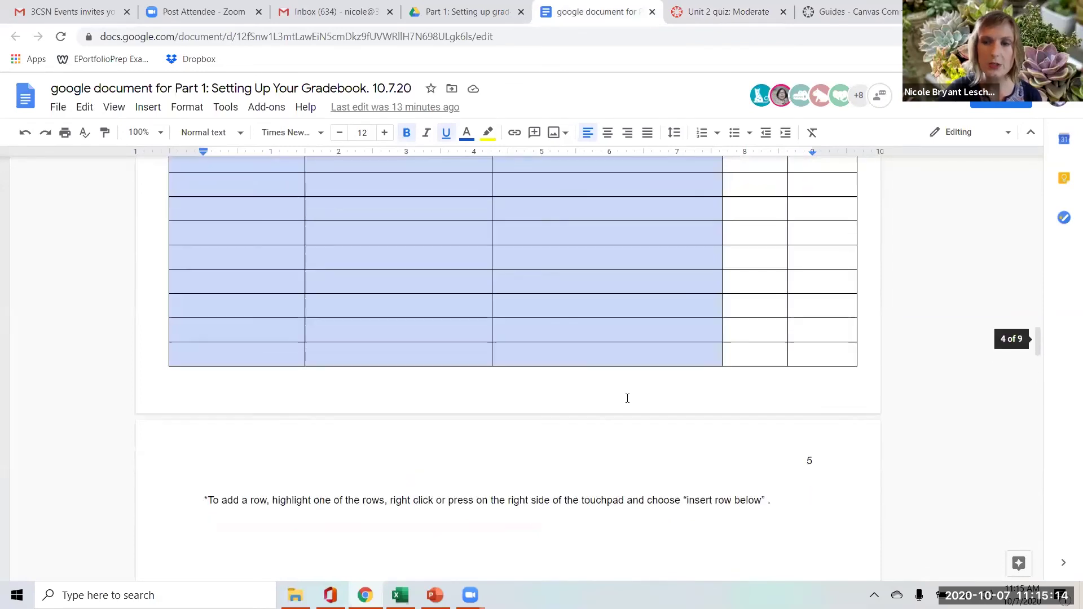
pyautogui.scroll(10, 627, 395)
pyautogui.scroll(-2, 624, 399)
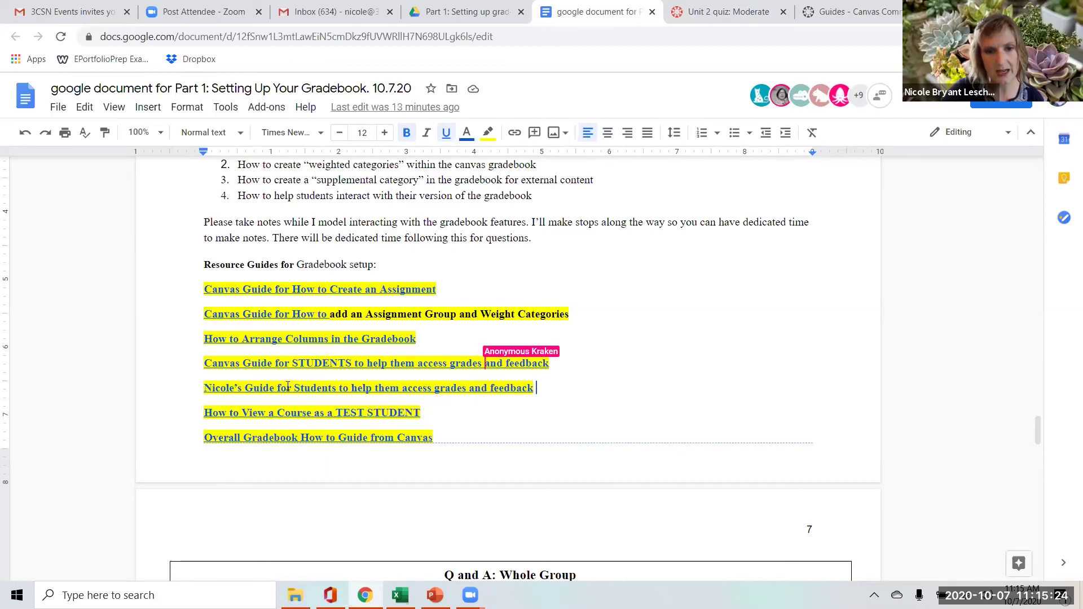
pyautogui.click(288, 387)
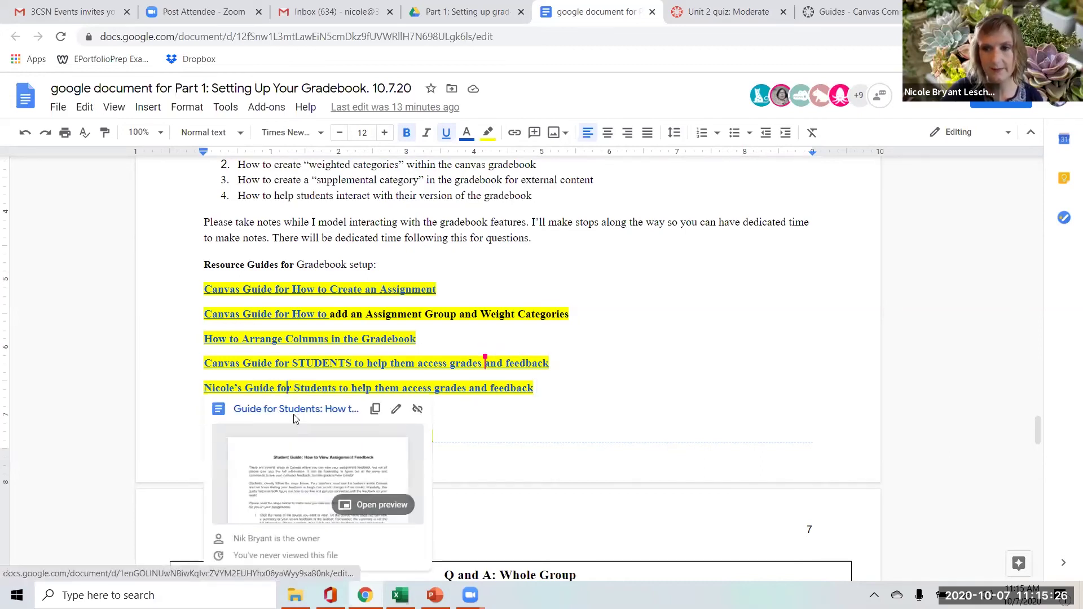
pyautogui.click(294, 412)
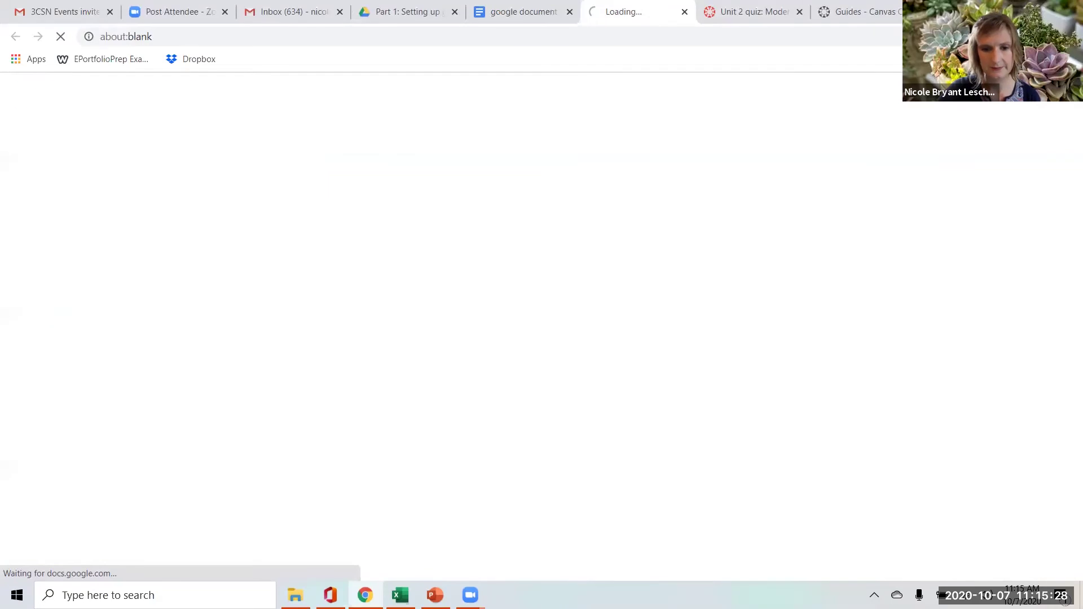
# - Switch to the PowerPoint slide show showing the "Helping Students Navigate: Session 1" slide
pyautogui.click(470, 595)
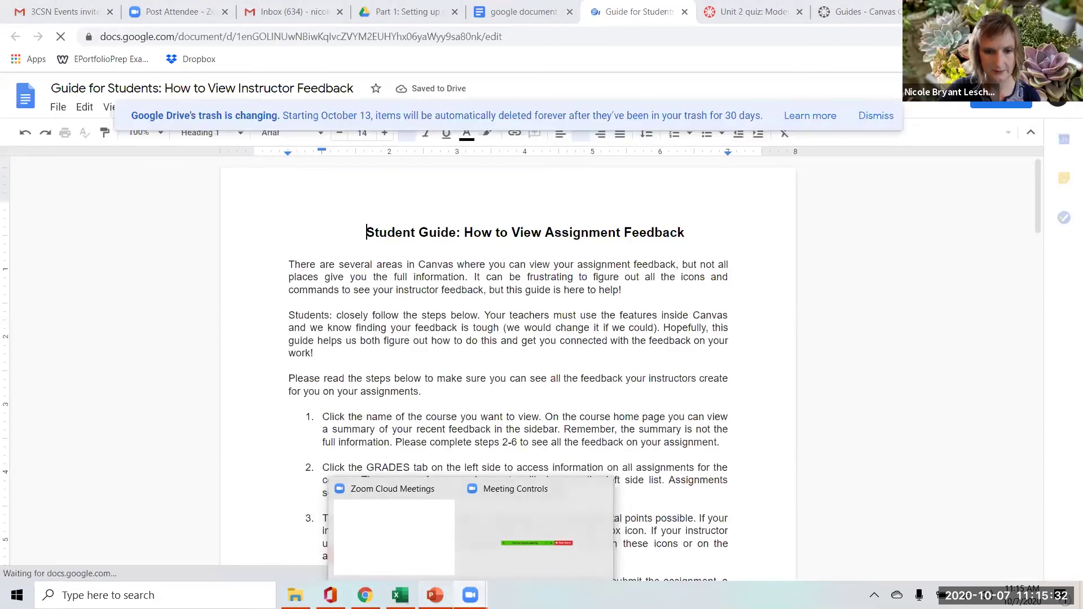
pyautogui.click(435, 595)
pyautogui.click(445, 371)
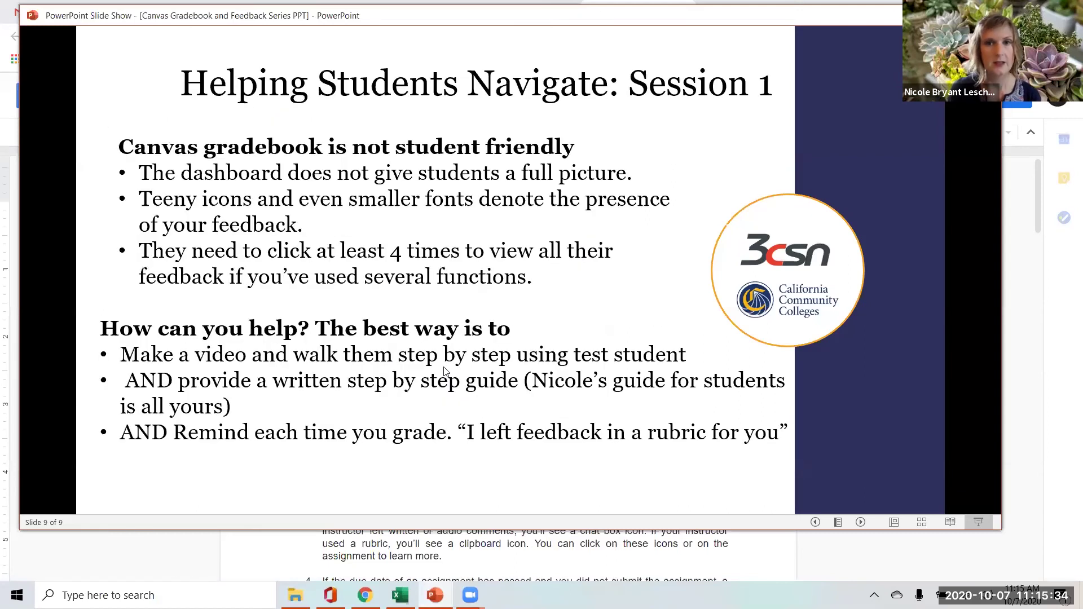
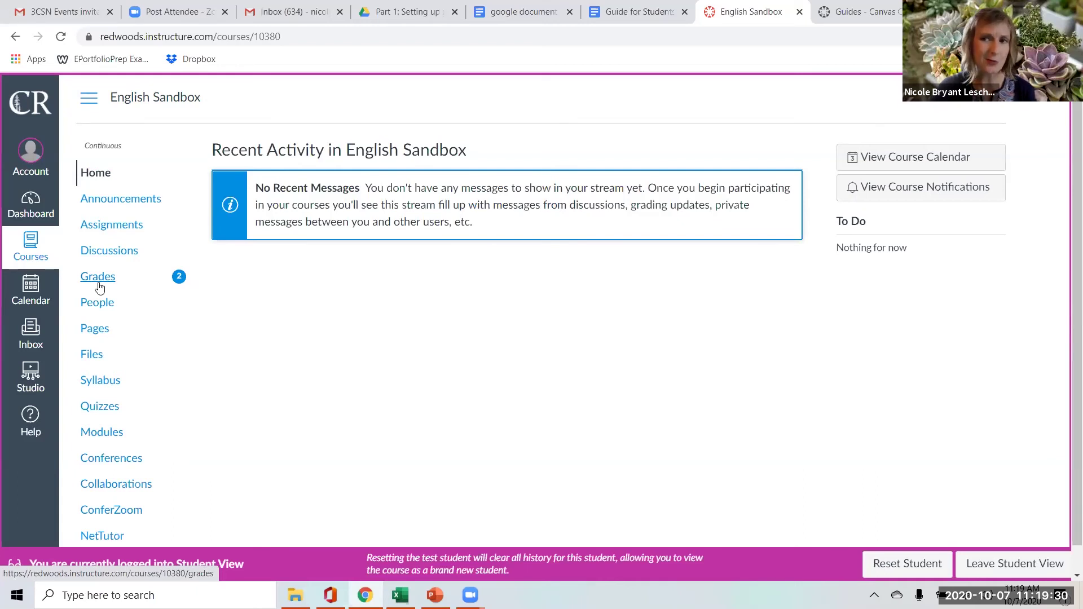
# - Open the Grades page of English Sandbox in Student View and look through the Test Student's assignment list down to assignment 1
pyautogui.click(99, 287)
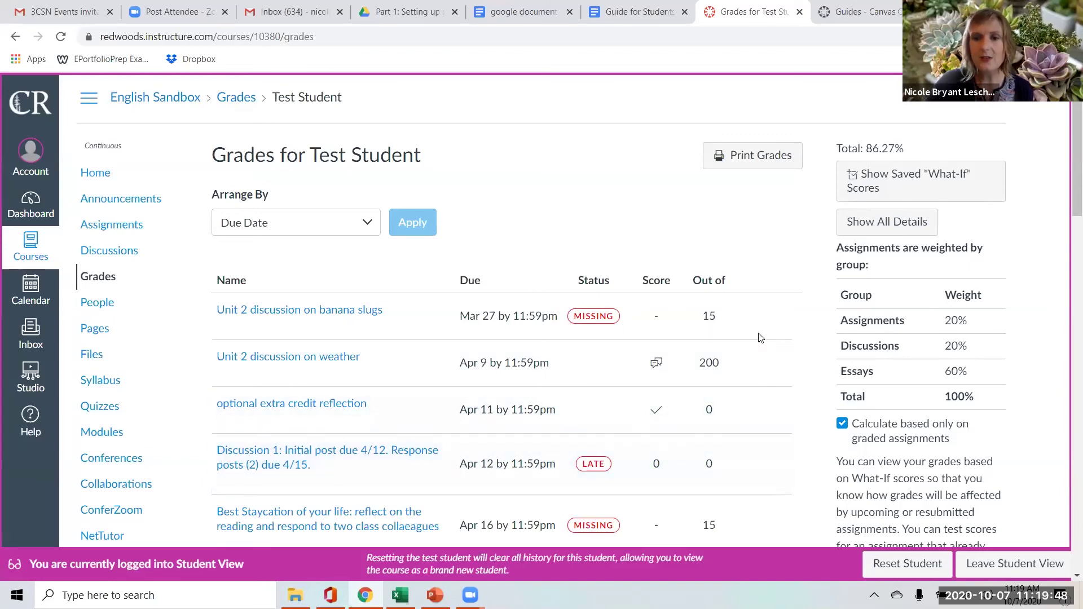
pyautogui.scroll(-3, 756, 402)
pyautogui.scroll(3, 756, 402)
pyautogui.scroll(-1, 762, 412)
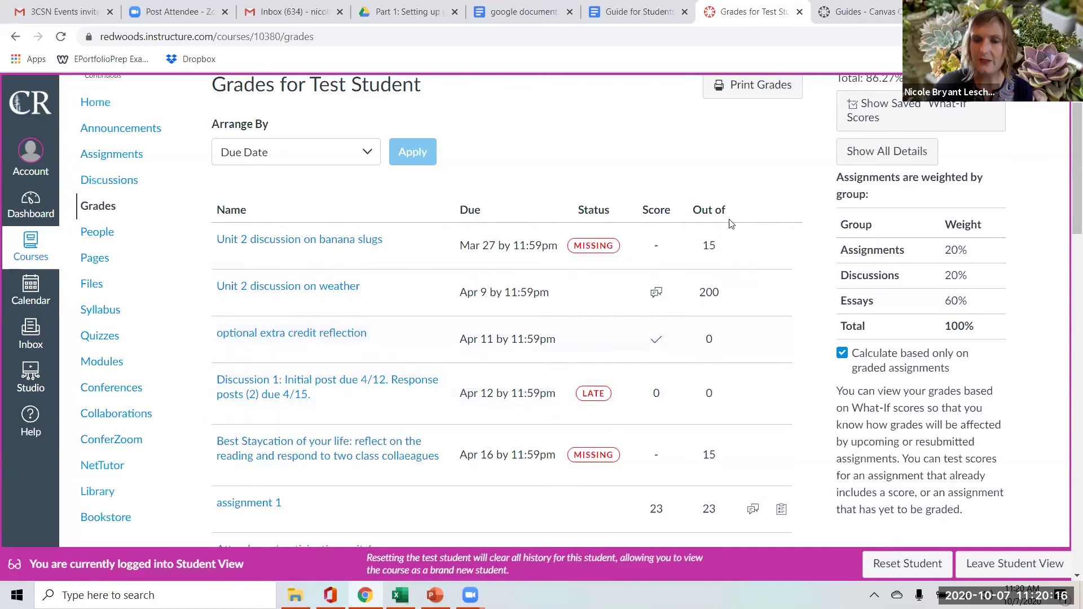
pyautogui.scroll(-4, 712, 399)
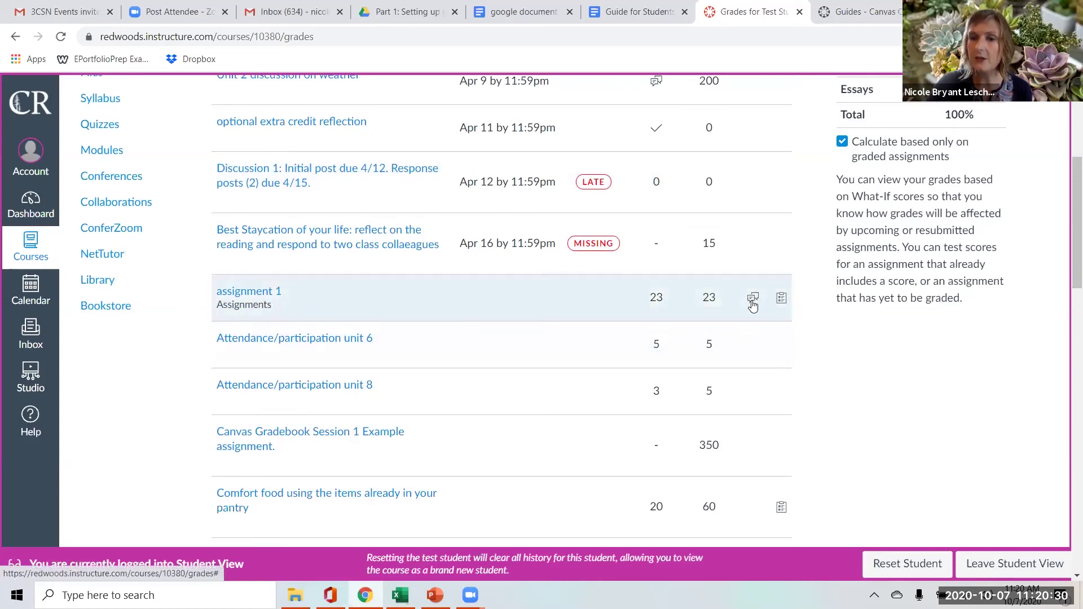
# - View the instructor comments on assignment 1 in the Test Student's grades, and close them
pyautogui.click(753, 302)
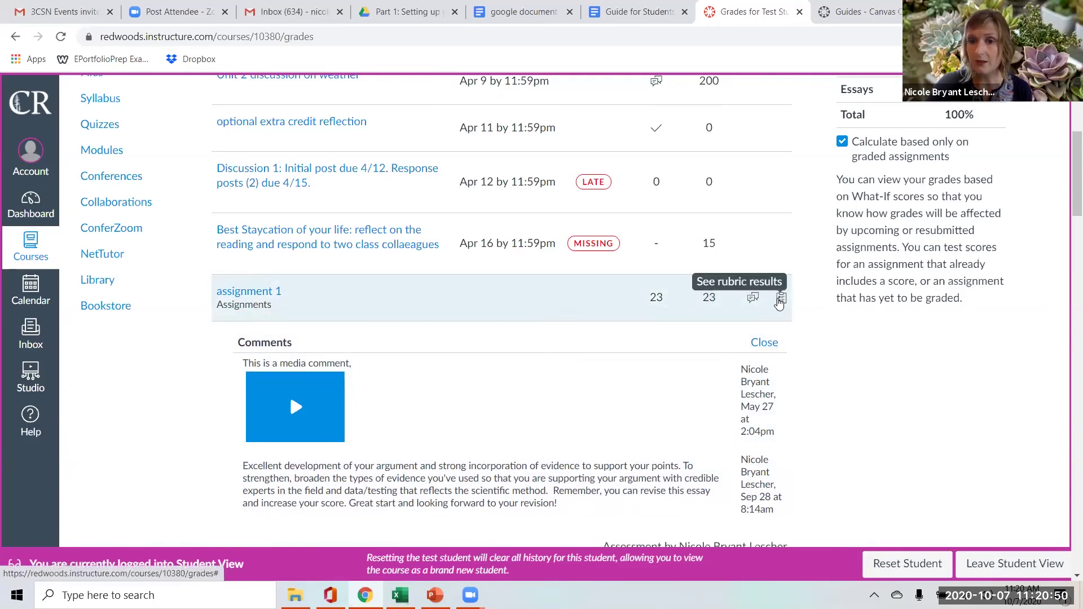
pyautogui.scroll(-7, 812, 394)
pyautogui.scroll(7, 813, 389)
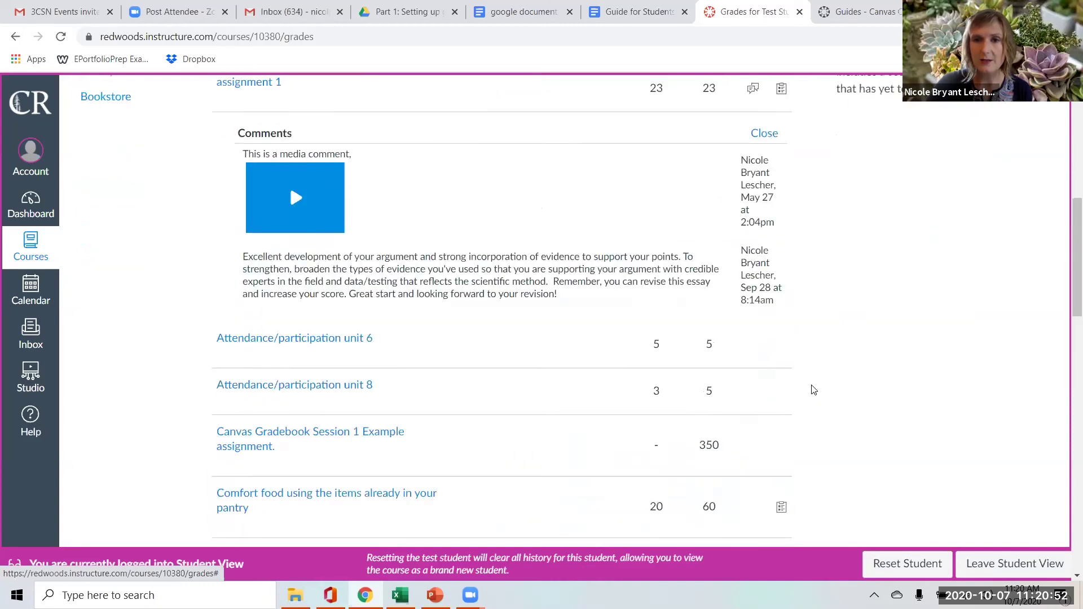
pyautogui.click(765, 344)
# - Open the rubric results for assignment 1 and examine the criteria ratings and points
pyautogui.click(781, 298)
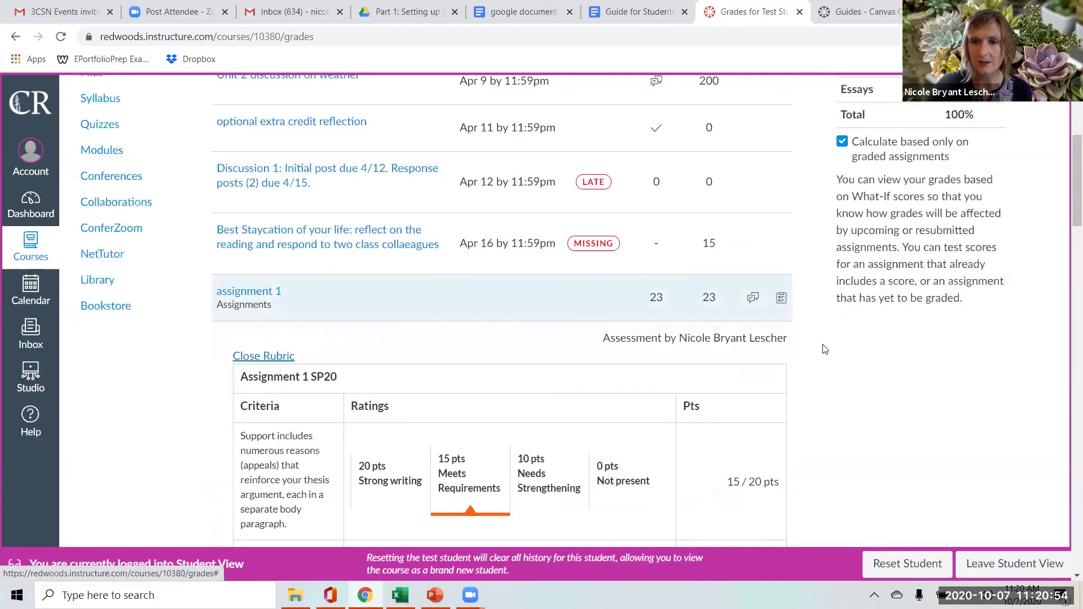
pyautogui.scroll(-1, 838, 370)
pyautogui.scroll(-11, 839, 372)
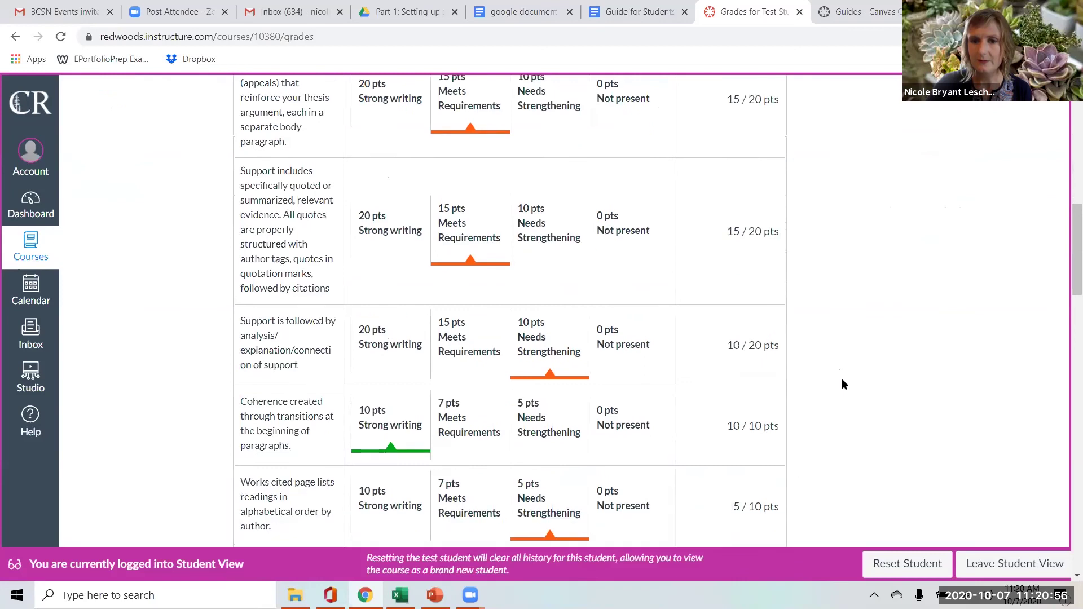
pyautogui.scroll(12, 842, 390)
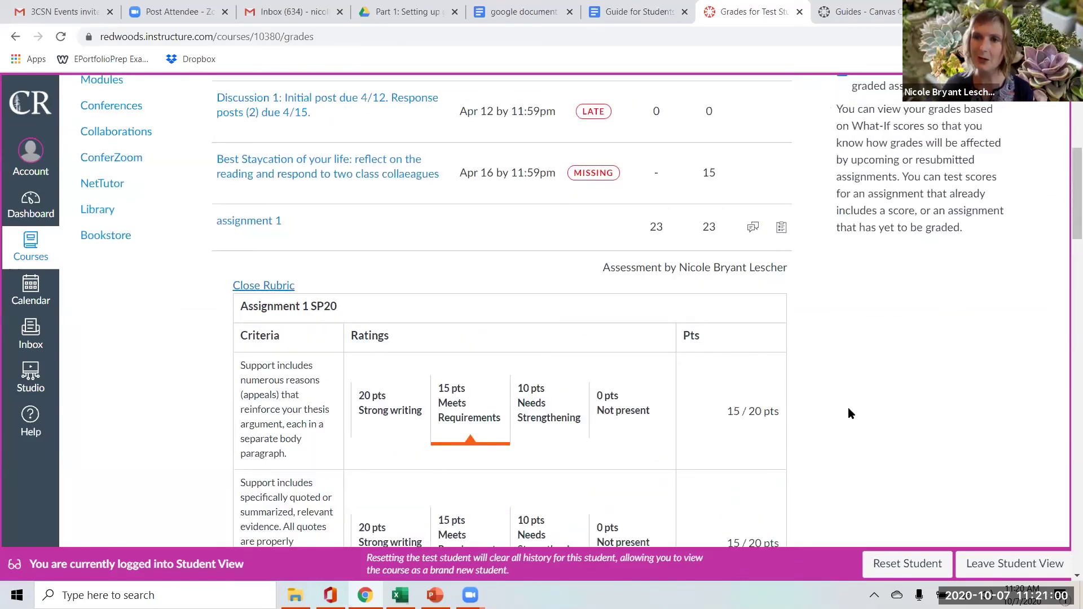
pyautogui.scroll(-8, 511, 472)
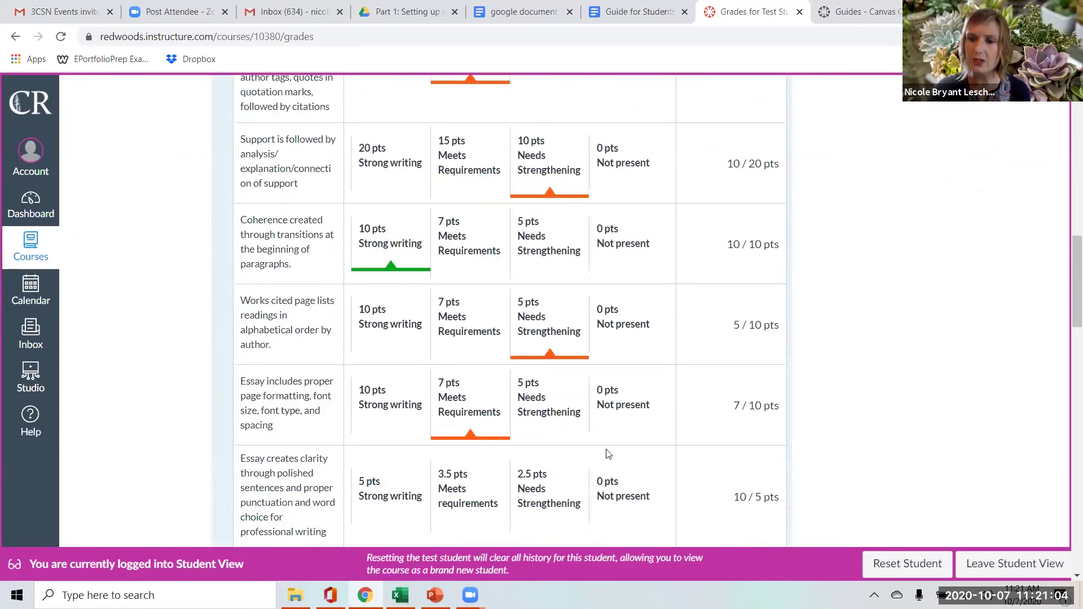
pyautogui.scroll(10, 659, 406)
pyautogui.scroll(1, 734, 401)
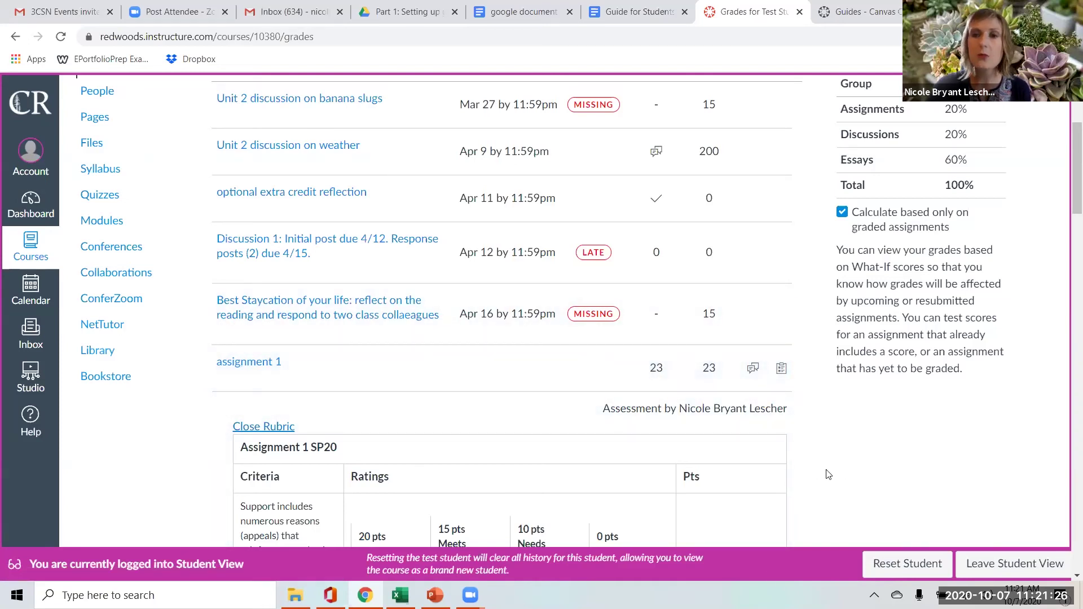
pyautogui.scroll(4, 827, 474)
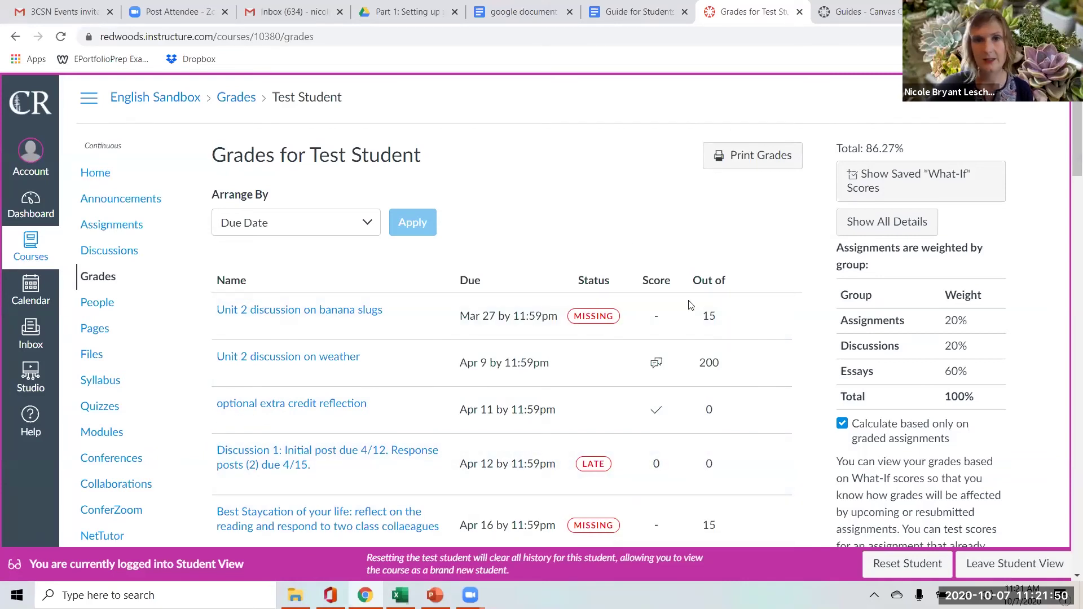
# - Return to the shared session Google document and review the Resource Guides for Gradebook setup
pyautogui.click(524, 12)
pyautogui.scroll(-4, 290, 464)
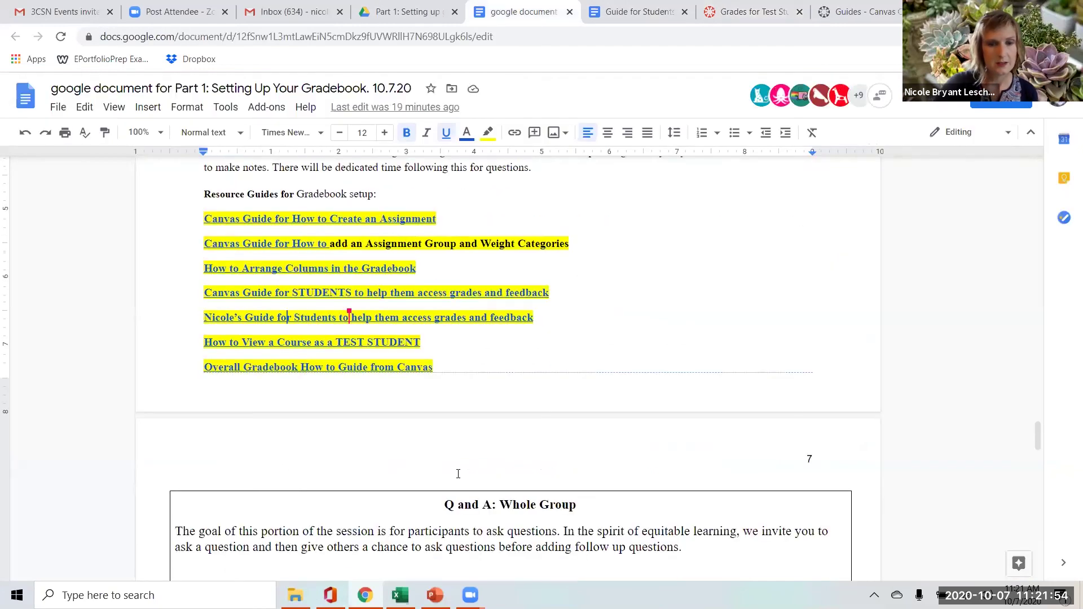
pyautogui.scroll(2, 344, 386)
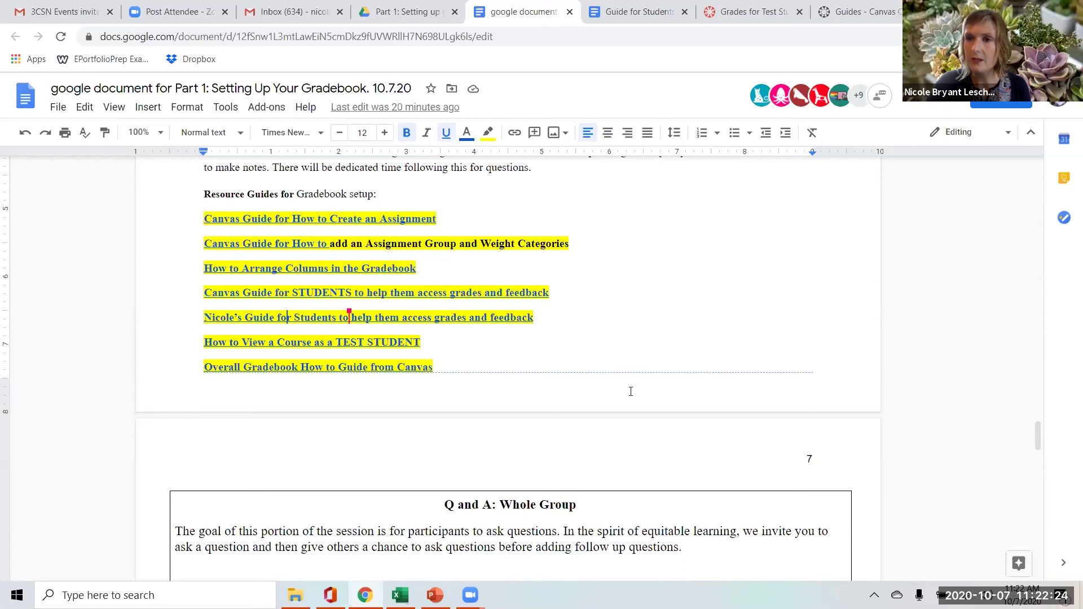
# - Read the Small Group Discussion Time instructions on page 8 of the document, and go back up past page 6
pyautogui.scroll(-15, 631, 391)
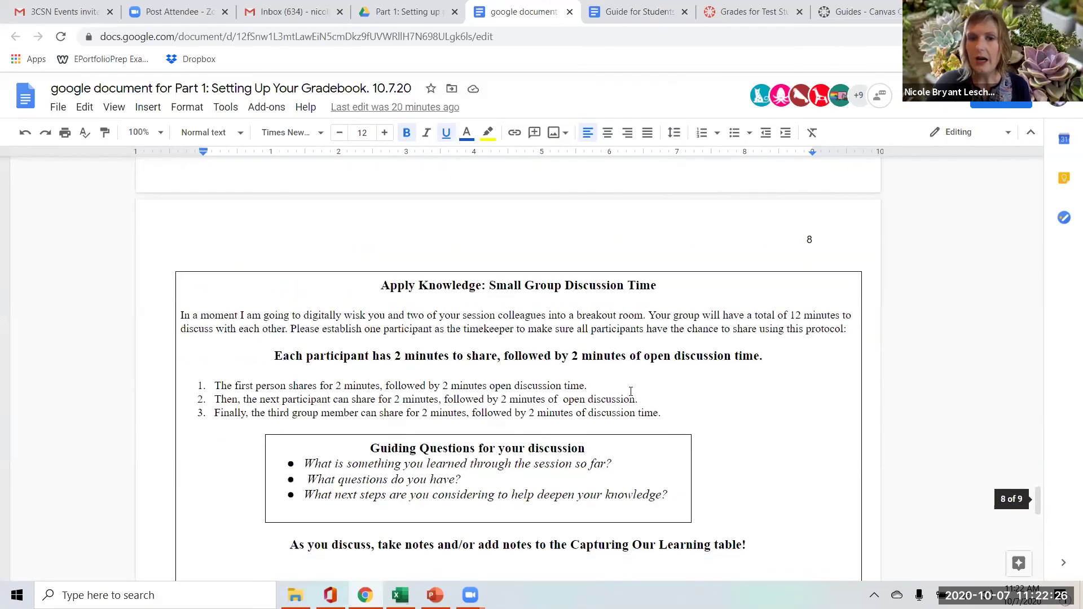
pyautogui.scroll(1, 758, 377)
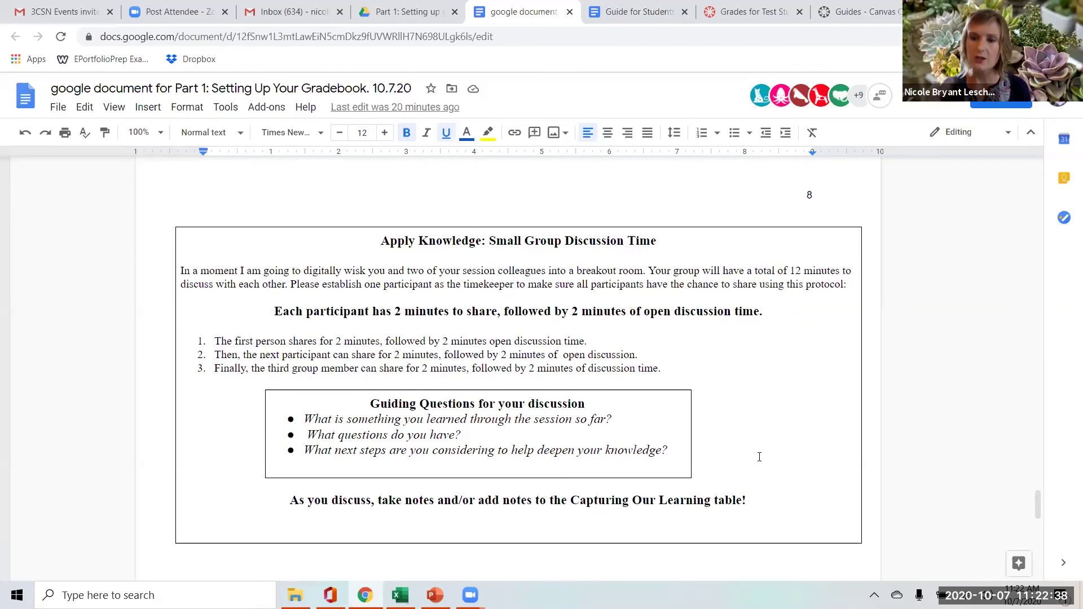
pyautogui.scroll(1, 756, 454)
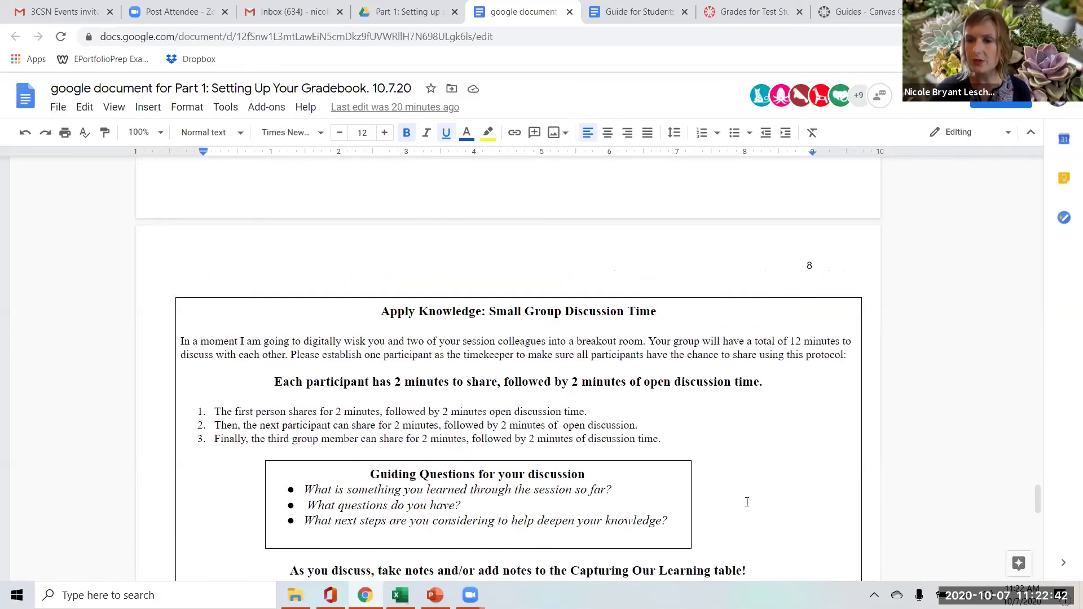
pyautogui.scroll(2, 745, 502)
pyautogui.scroll(1, 718, 409)
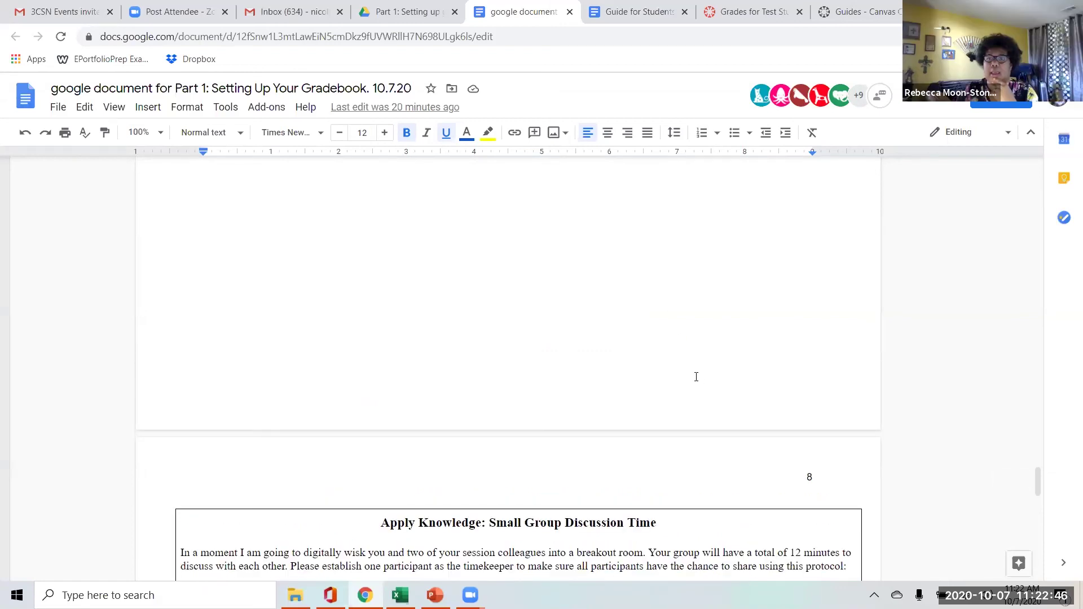
pyautogui.scroll(-1, 696, 377)
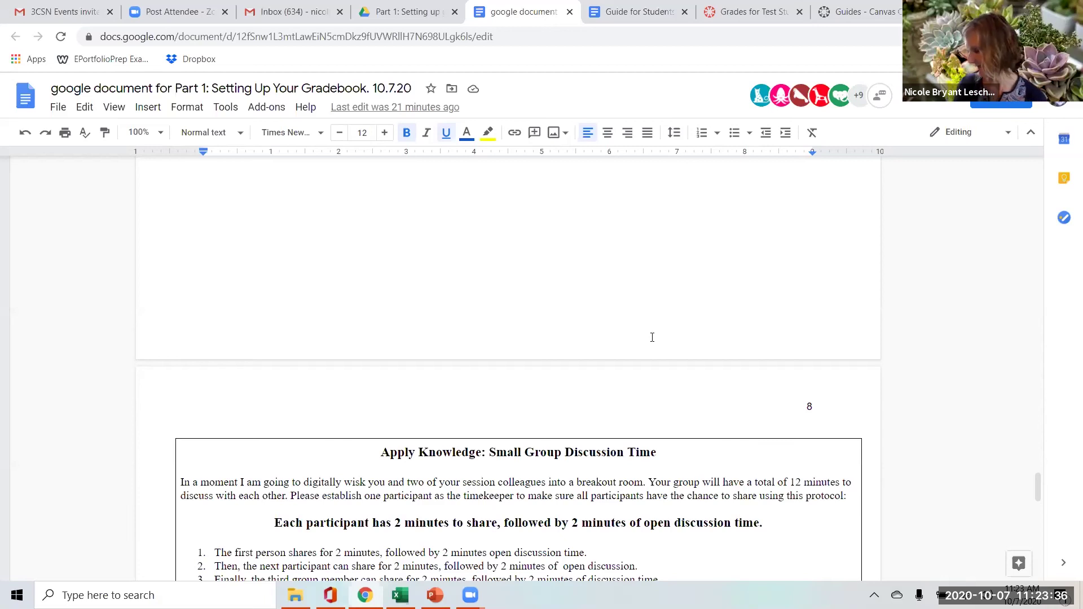
pyautogui.moveTo(400, 596)
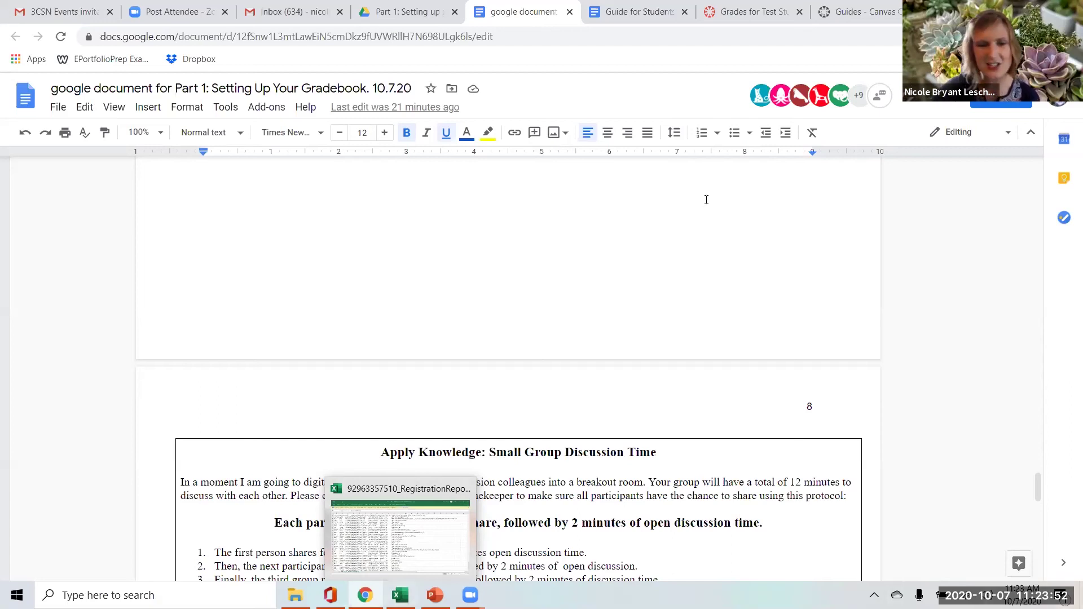
pyautogui.scroll(20, 805, 406)
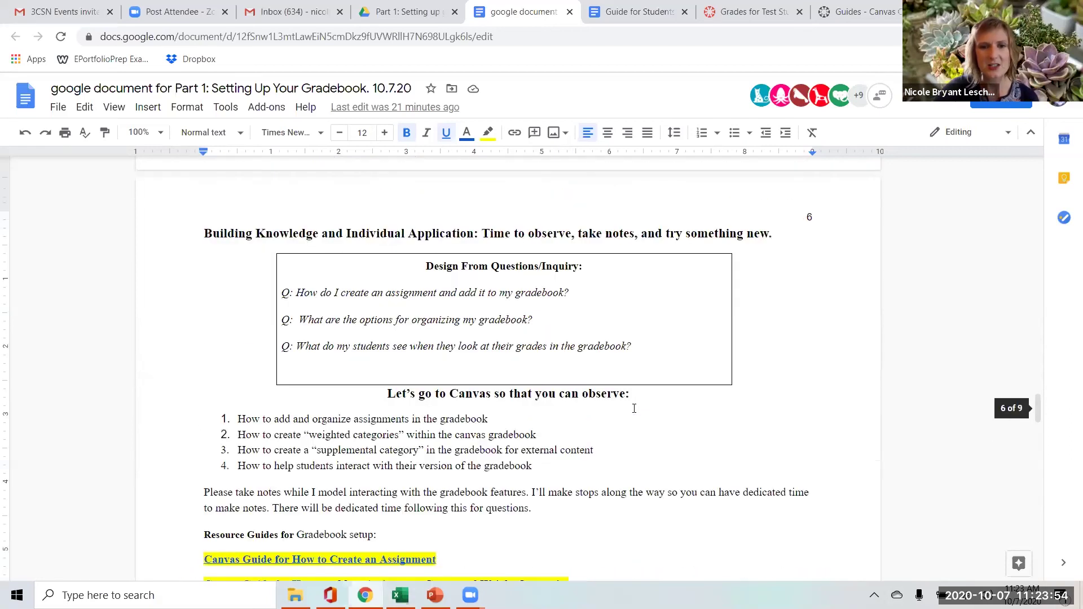
pyautogui.scroll(3, 489, 498)
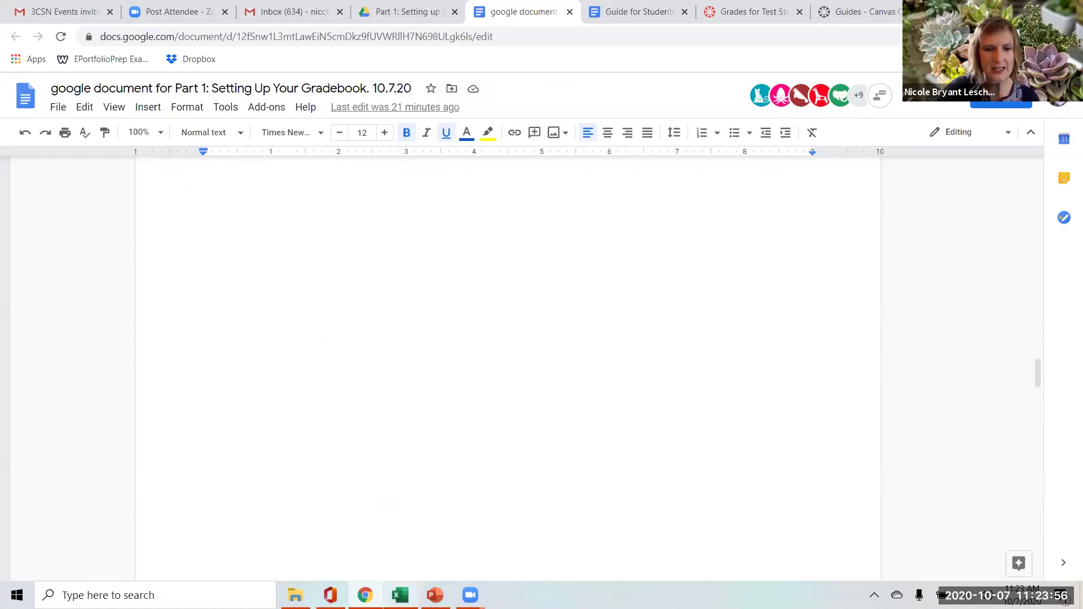
# - Return to the Test Student's Canvas grades page and leave Student View
pyautogui.click(744, 7)
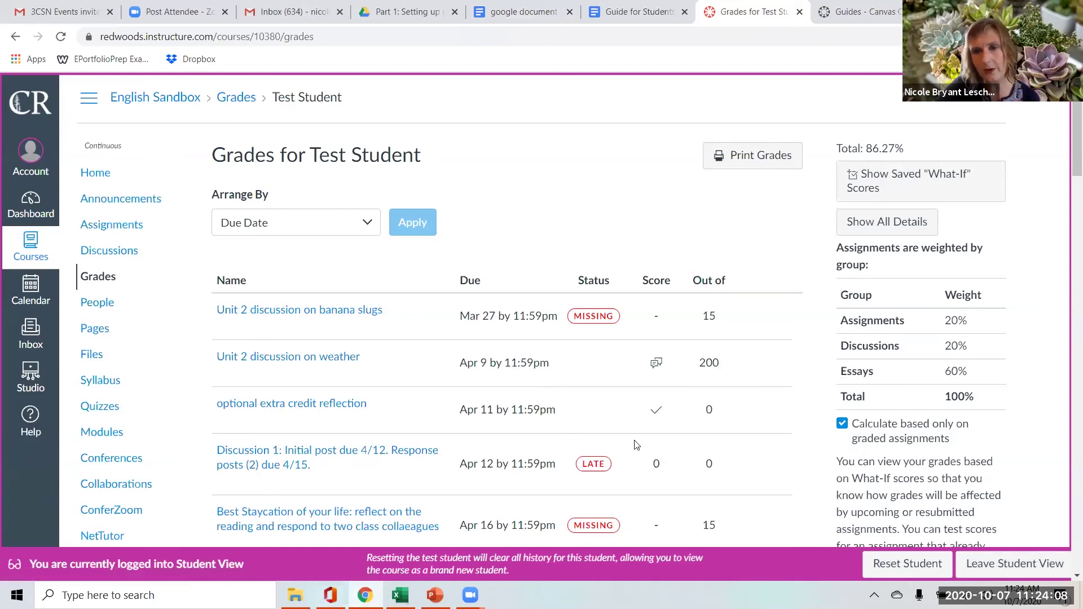
pyautogui.click(1003, 564)
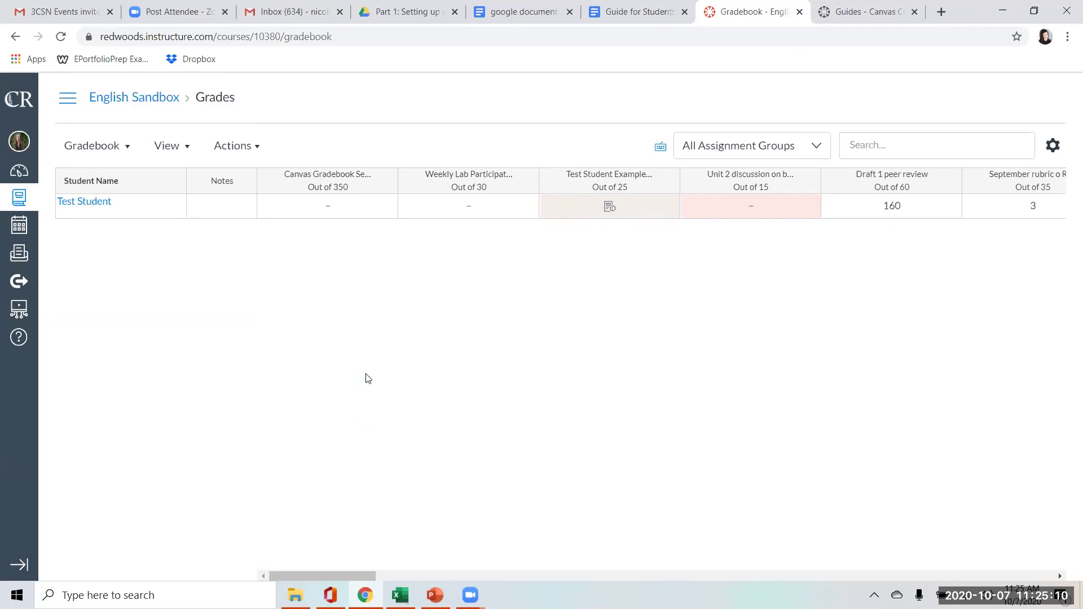
# - View the sorting options of the Student Name column in the gradebook, and close them without changing anything
pyautogui.click(173, 187)
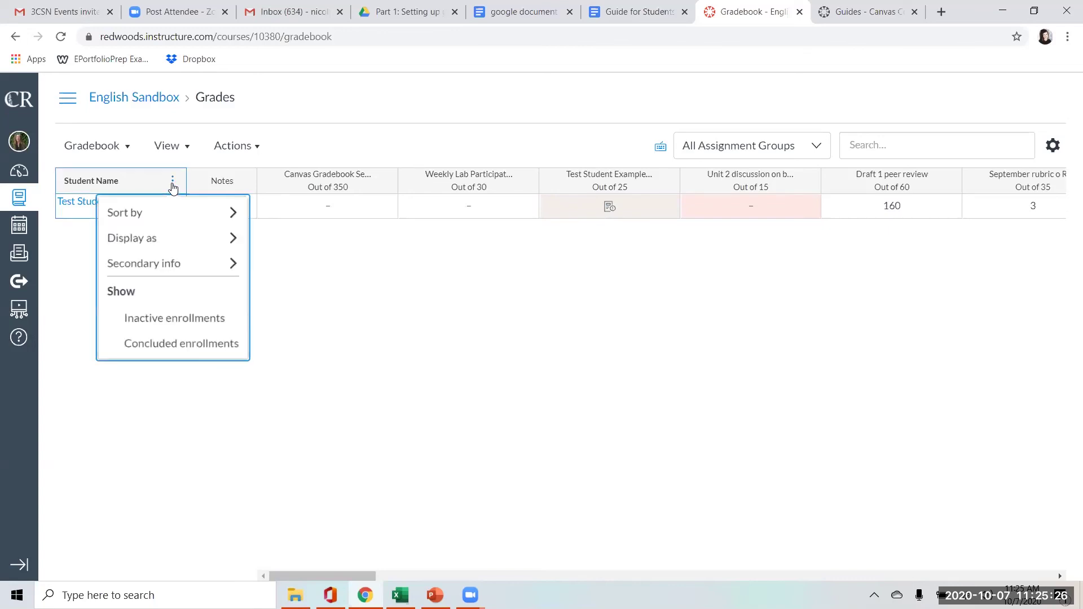
pyautogui.moveTo(112, 215)
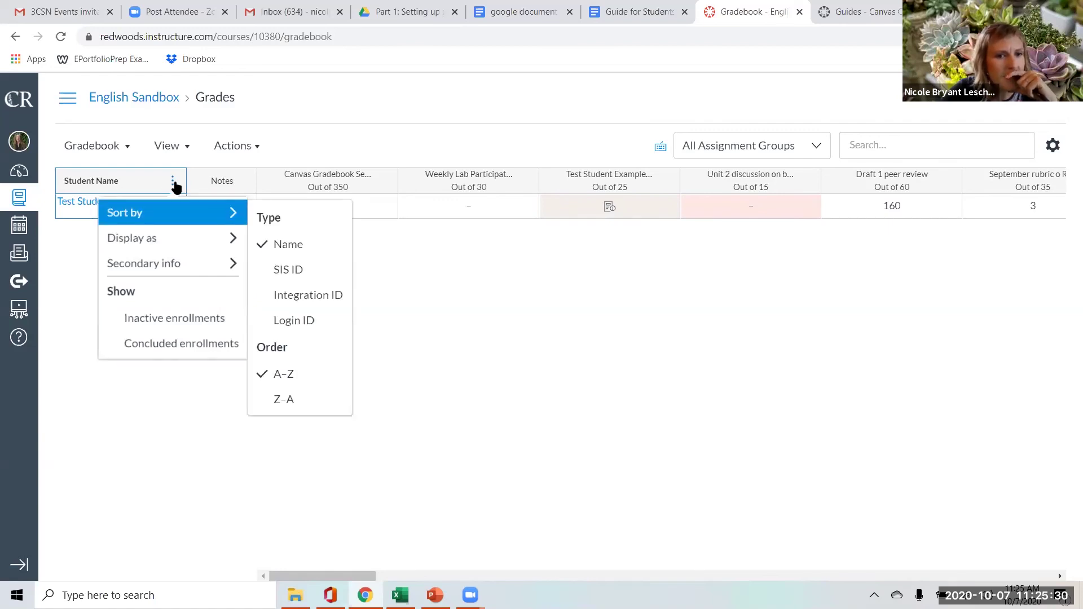
pyautogui.click(568, 293)
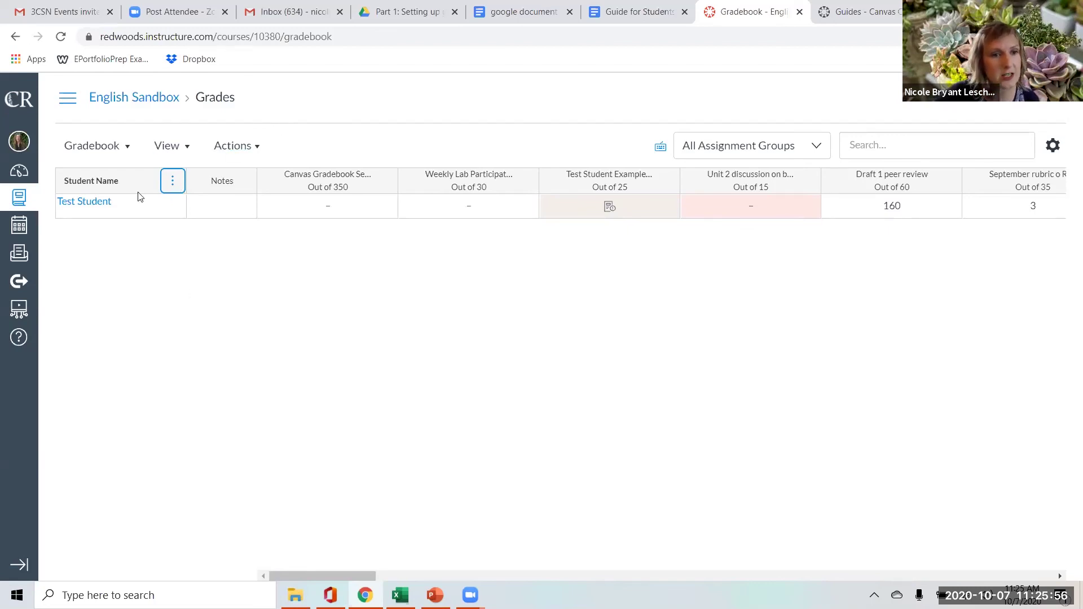
# - View the Sort by and Display as options of the gradebook's Student Name column, and close them
pyautogui.click(175, 191)
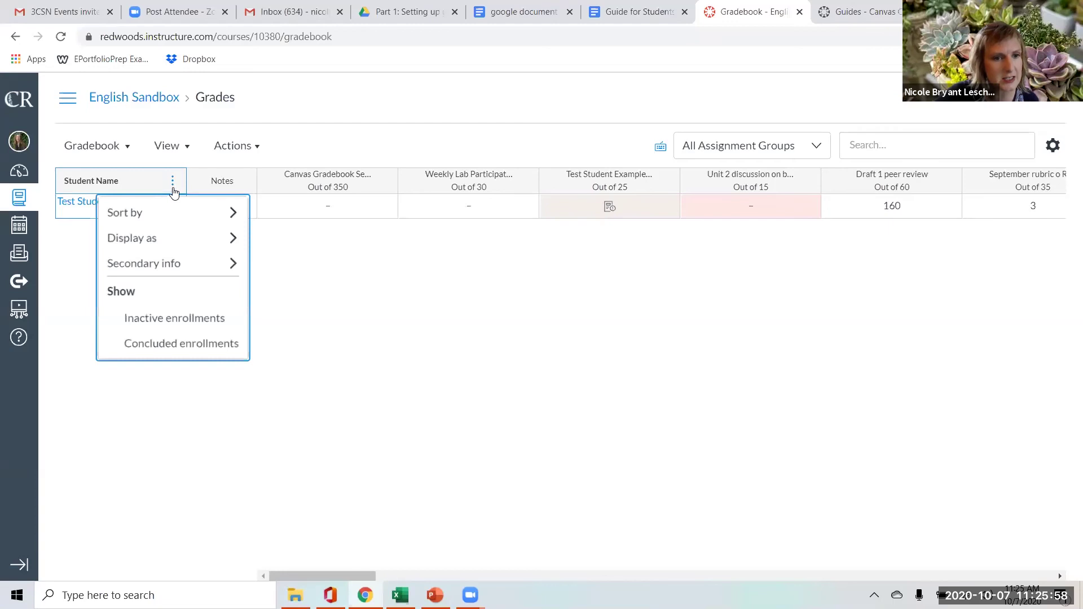
pyautogui.moveTo(164, 247)
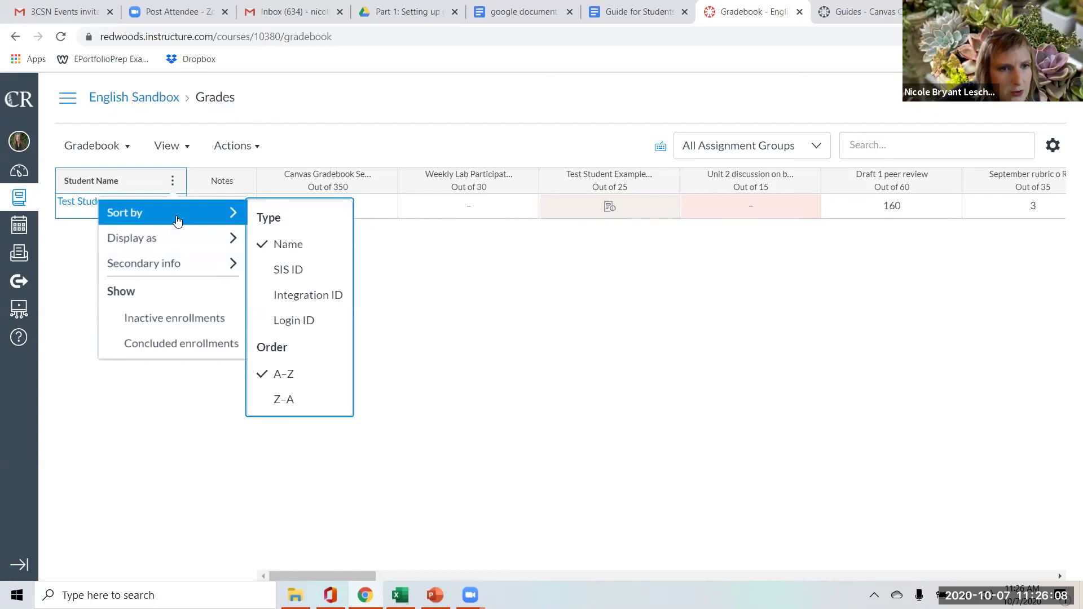
pyautogui.moveTo(176, 244)
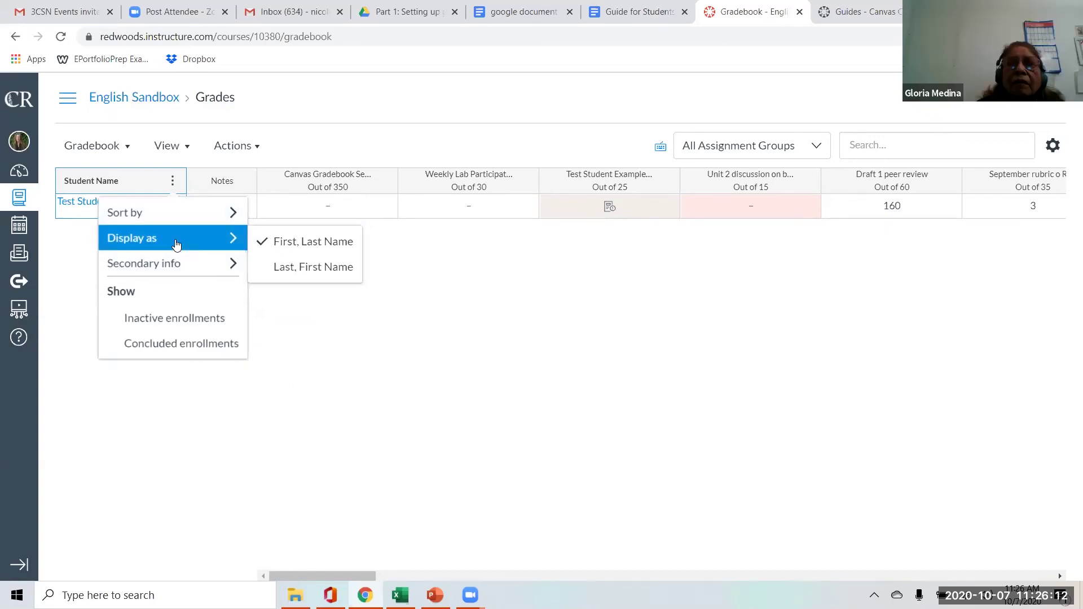
pyautogui.moveTo(186, 218)
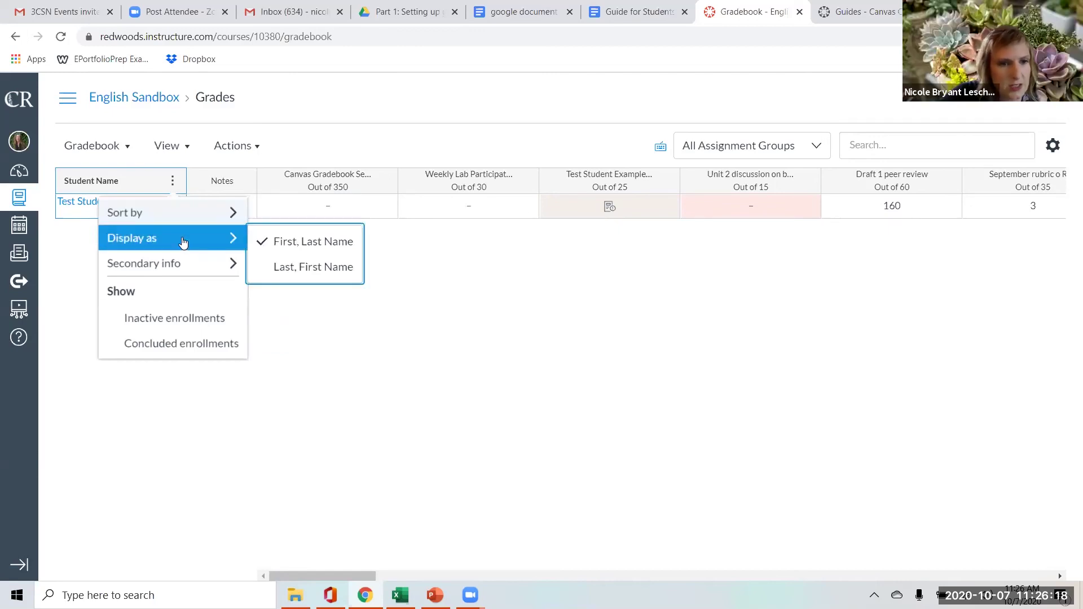
pyautogui.click(594, 416)
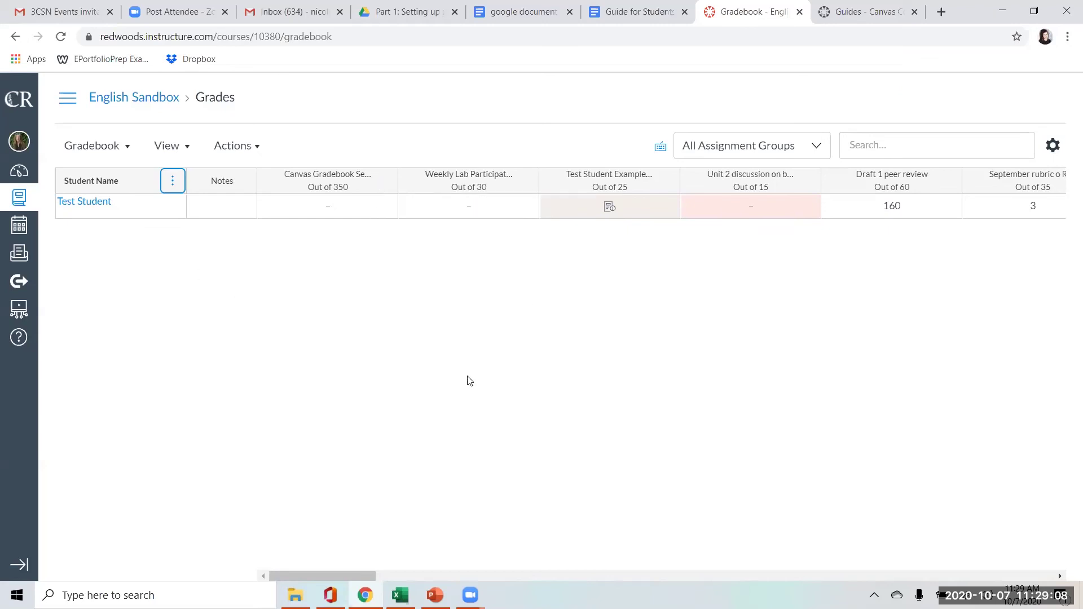
# - Open the graded discussion "Comfort food using the items already in your pantry" from the English Sandbox assignments for editing
pyautogui.click(133, 100)
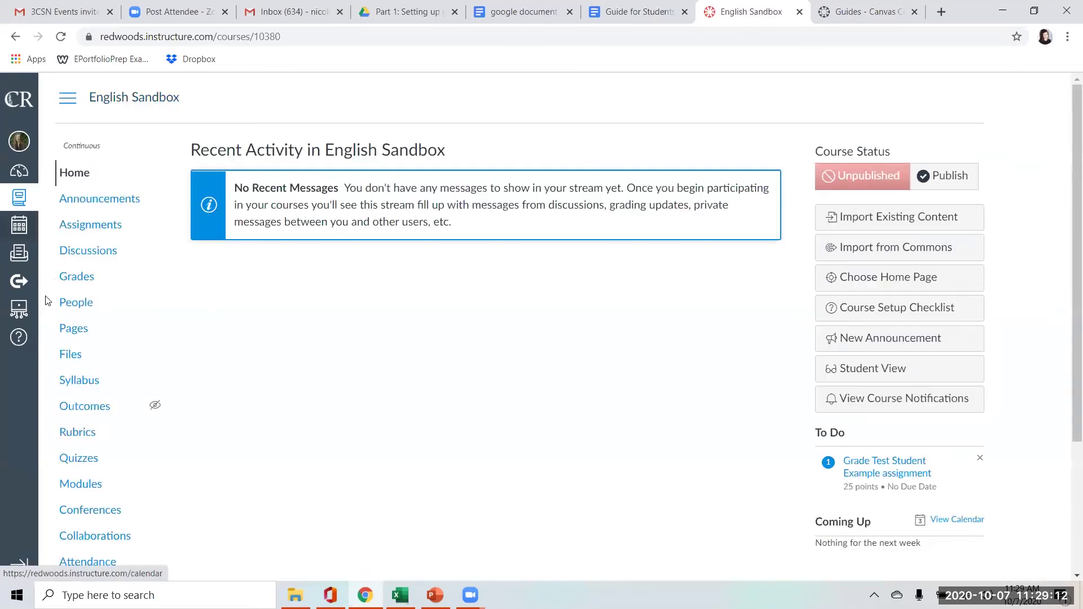
pyautogui.click(97, 228)
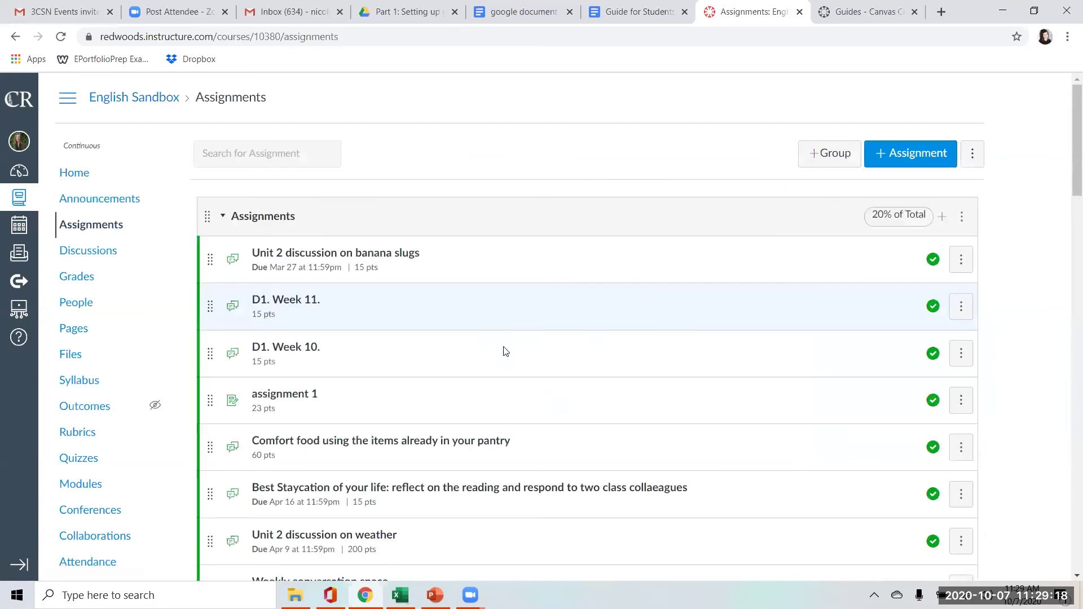
pyautogui.scroll(-1, 510, 357)
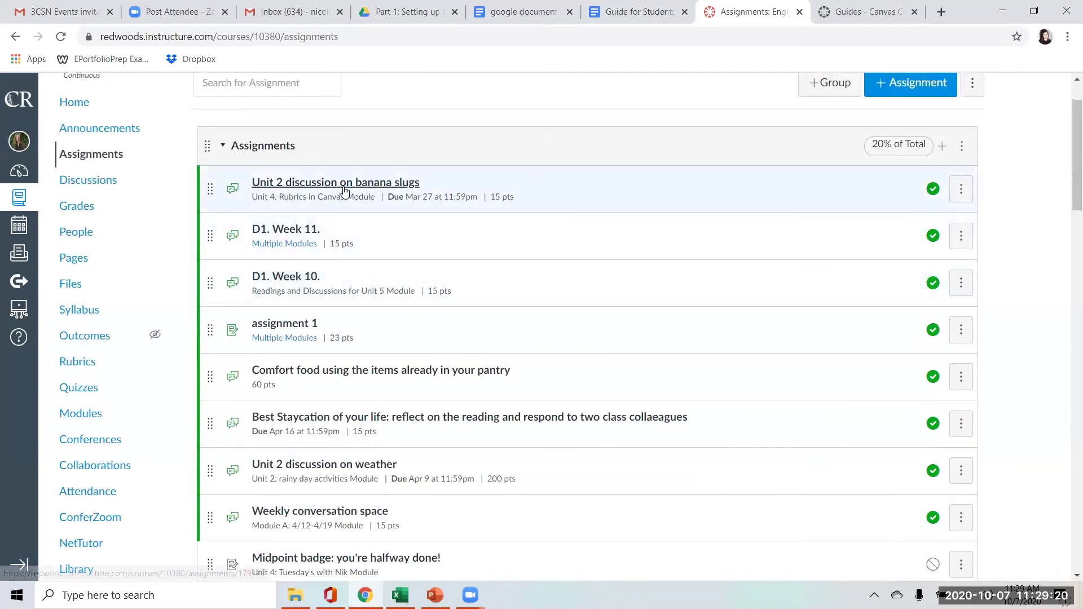
pyautogui.click(345, 373)
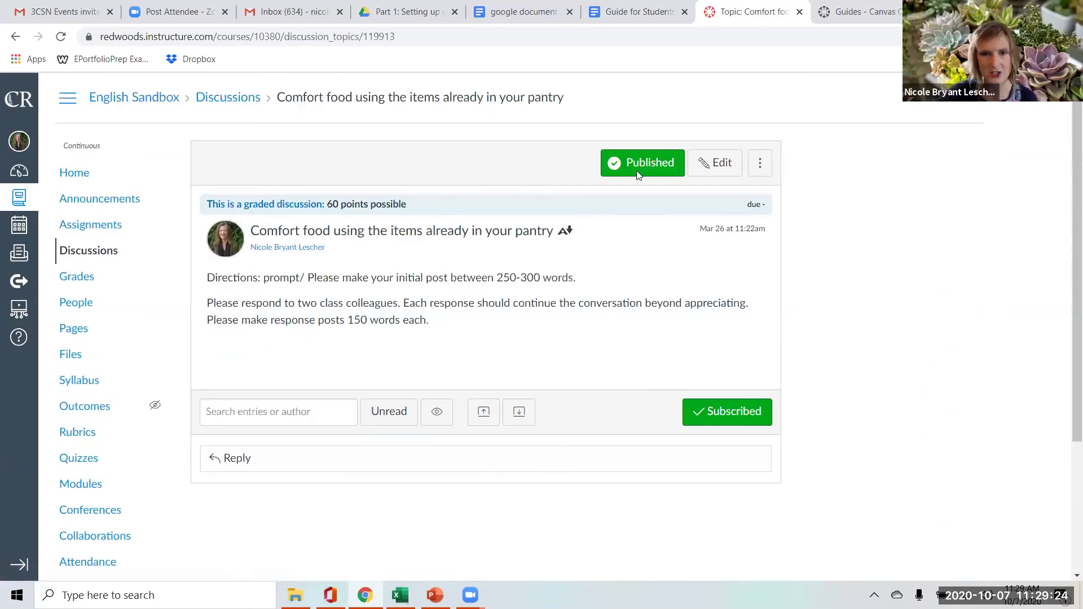
pyautogui.click(718, 164)
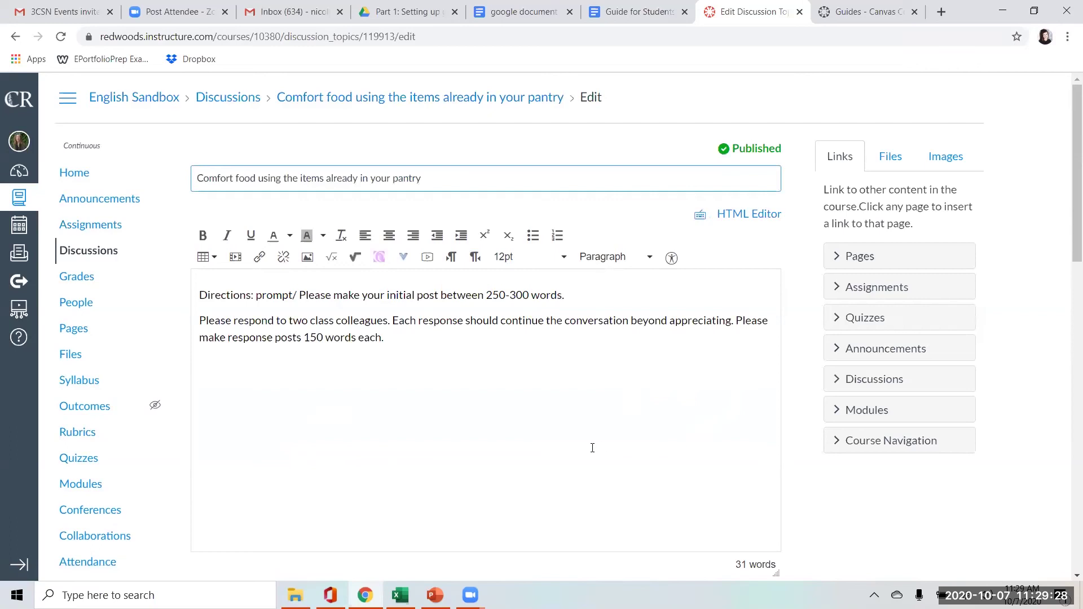
# - Check the Display Grade as and Assignment Group choices in the discussion's settings
pyautogui.scroll(-10, 605, 432)
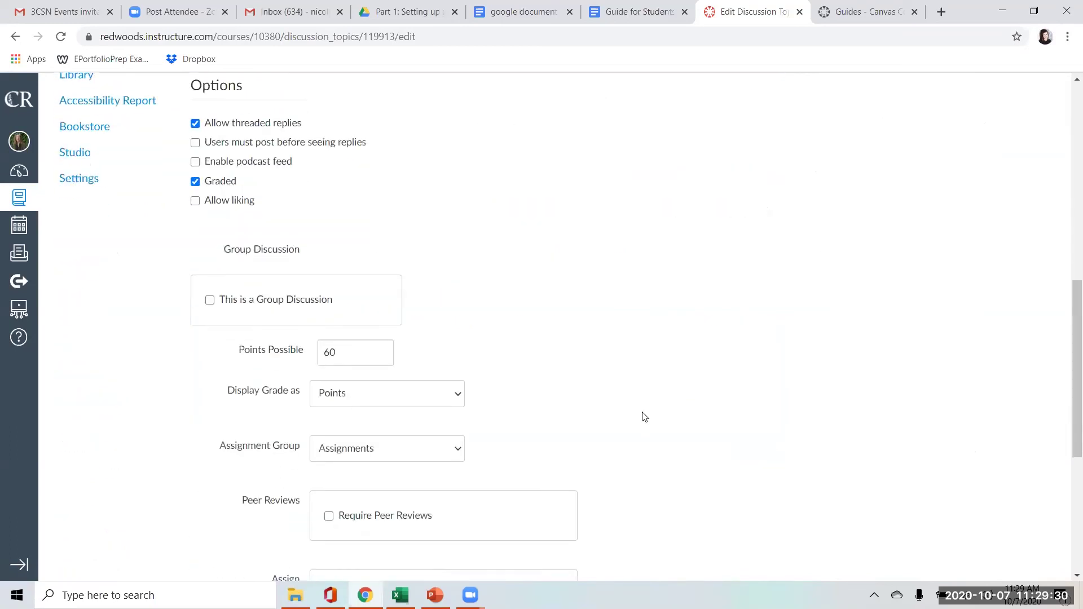
pyautogui.scroll(-3, 648, 417)
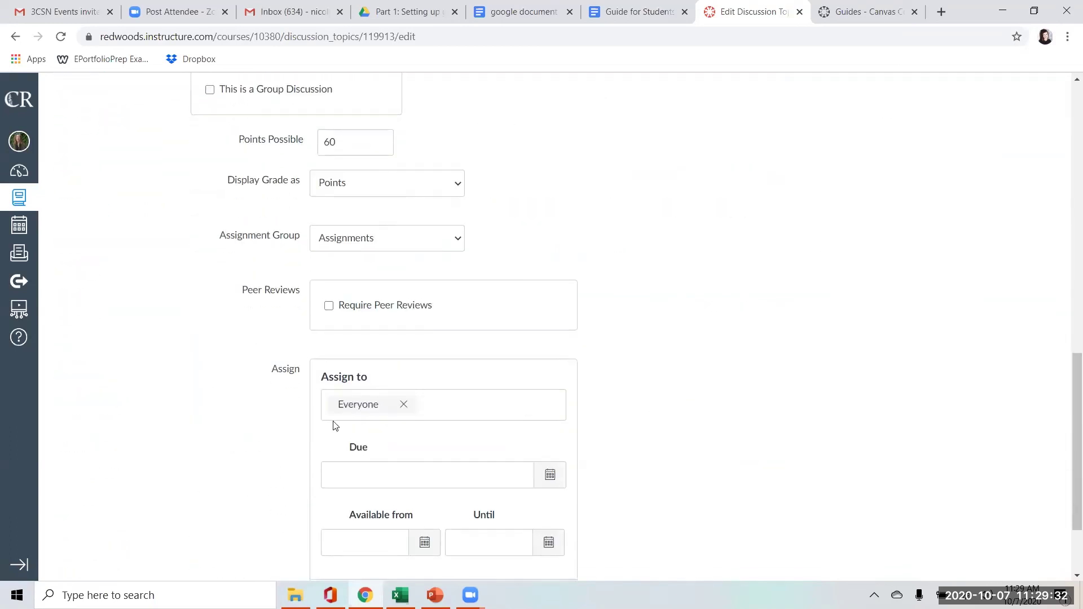
pyautogui.click(457, 184)
pyautogui.click(458, 184)
pyautogui.click(460, 239)
pyautogui.click(461, 238)
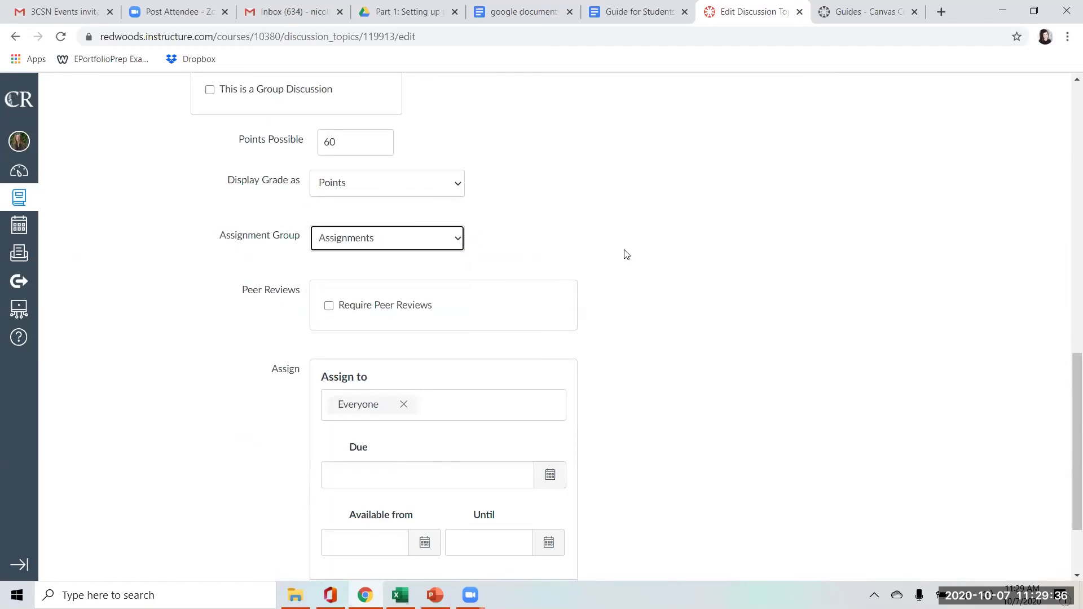
# - Review the discussion's posting options, peer review and assign-to date settings, and return to its directions
pyautogui.scroll(-2, 624, 252)
pyautogui.scroll(6, 655, 277)
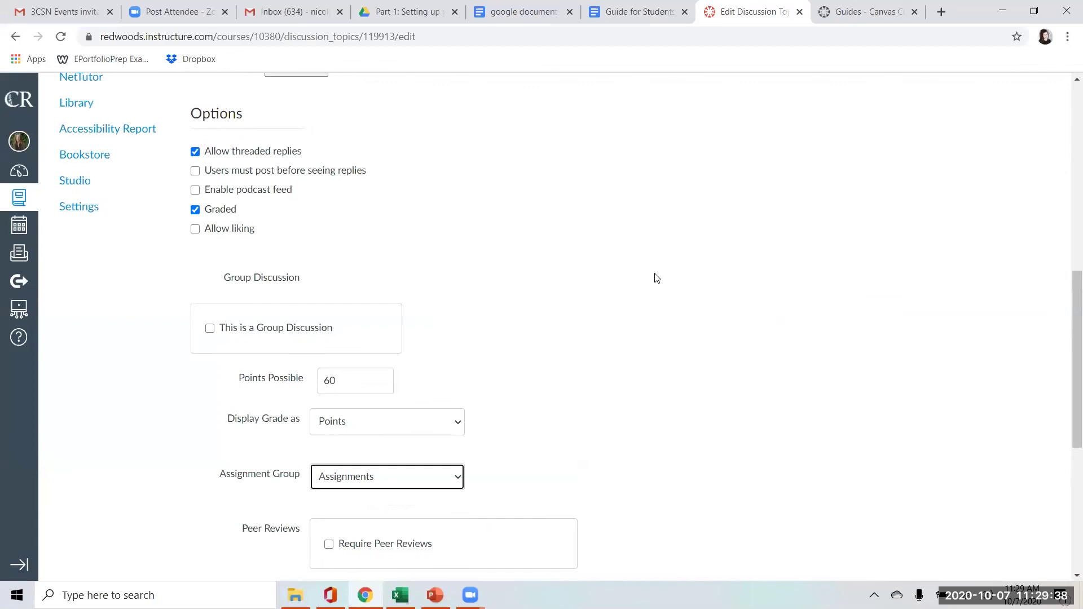
pyautogui.scroll(1, 657, 278)
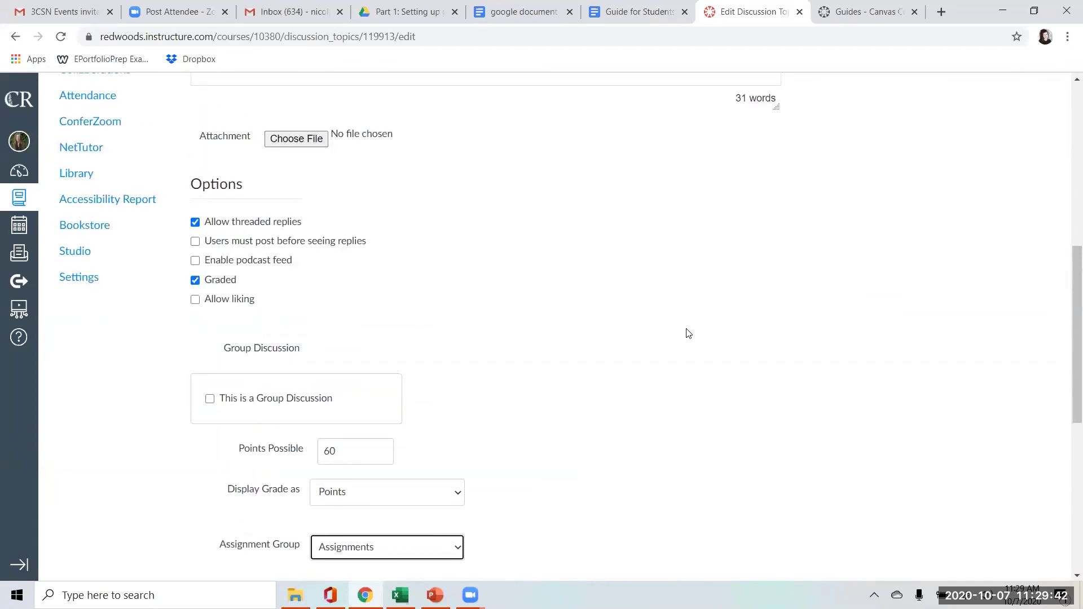
pyautogui.scroll(-1, 688, 334)
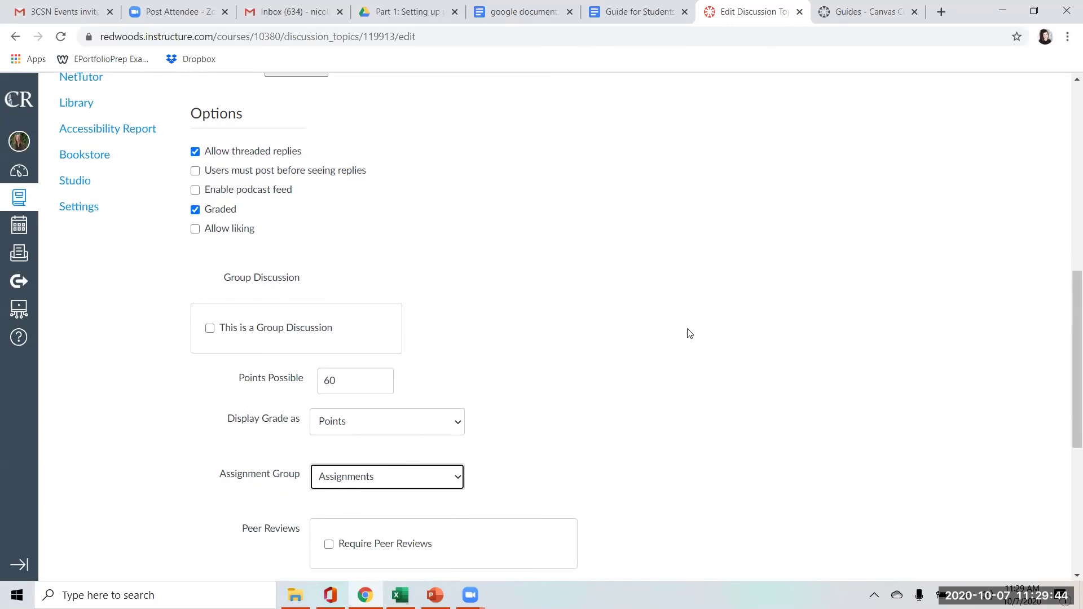
pyautogui.scroll(-5, 688, 333)
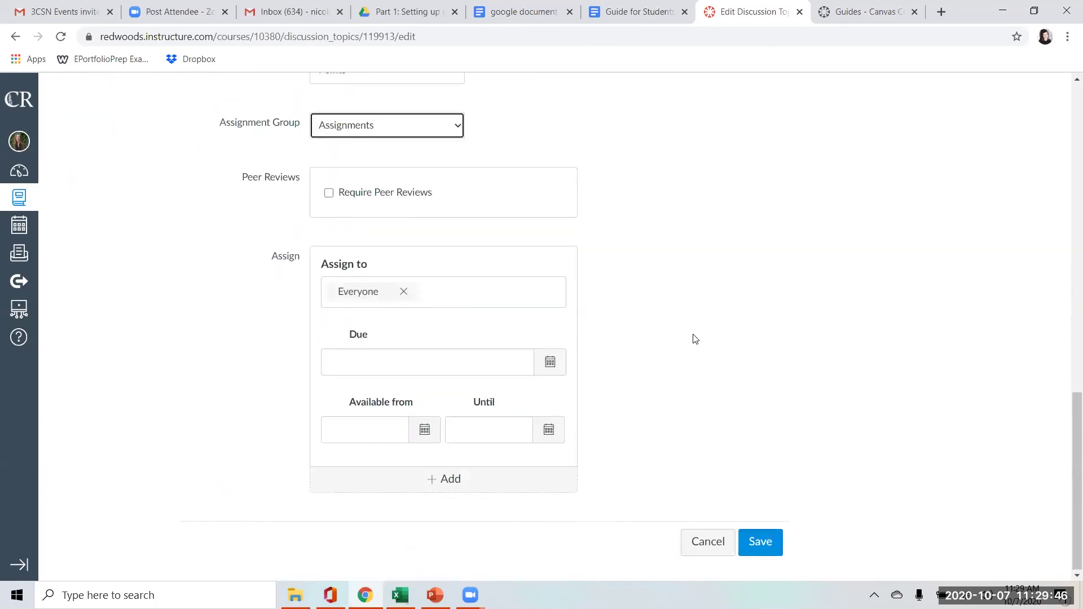
pyautogui.scroll(9, 703, 342)
pyautogui.scroll(2, 715, 386)
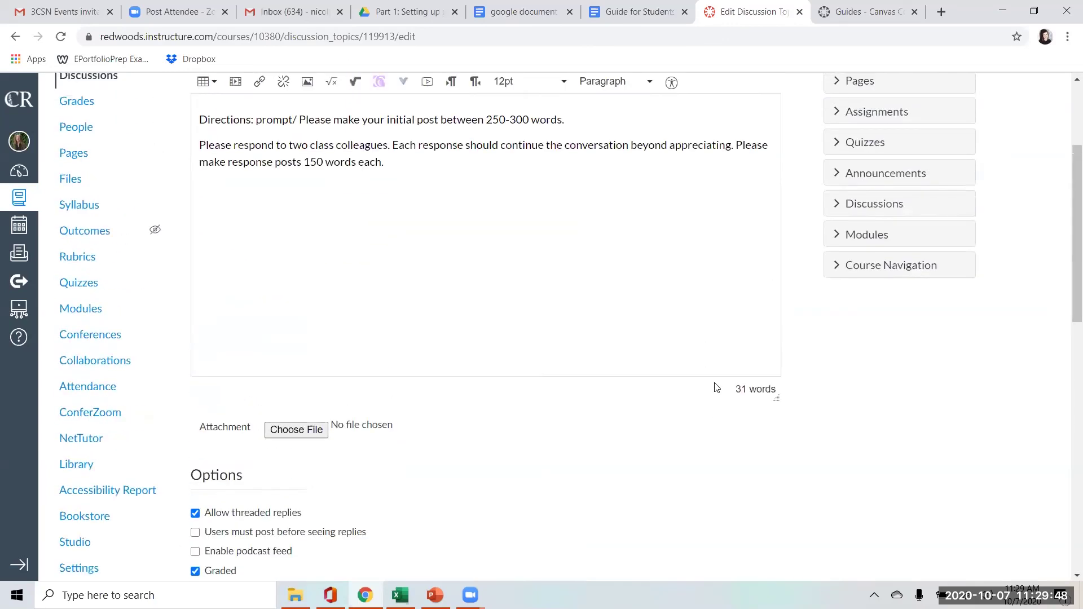
pyautogui.scroll(2, 588, 499)
pyautogui.scroll(-5, 589, 498)
pyautogui.scroll(5, 590, 498)
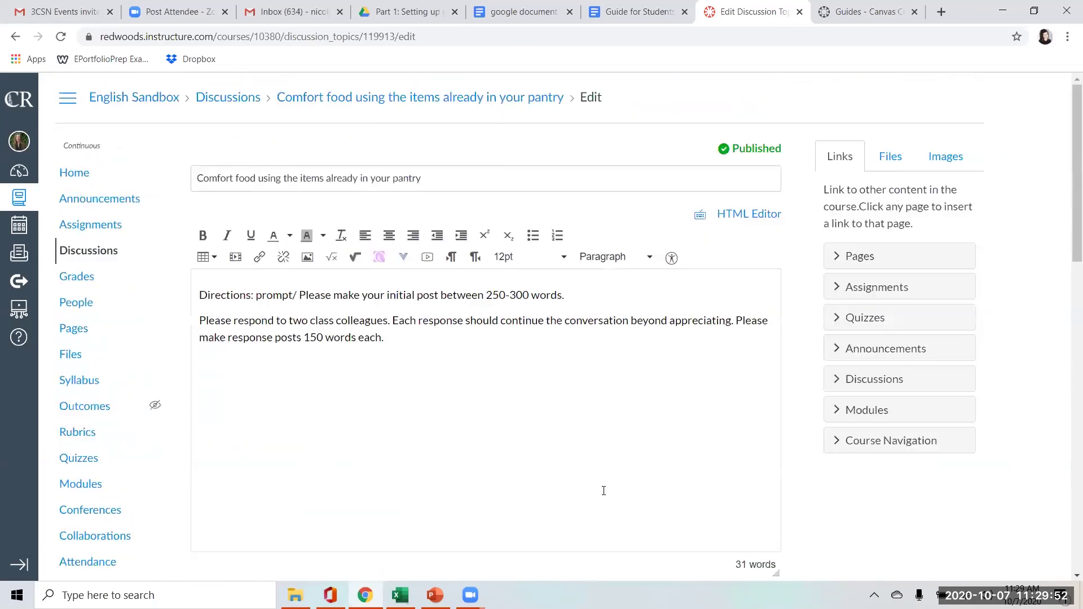
# - Examine the discussion's Options checkboxes, points possible and peer review setting, and go back to its title
pyautogui.scroll(-6, 613, 492)
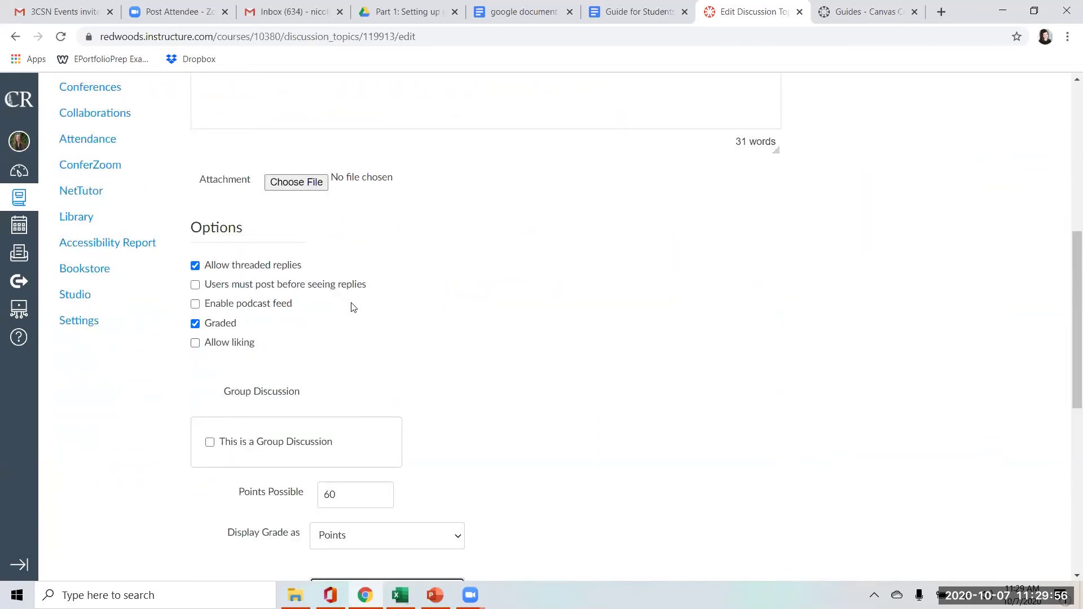
pyautogui.scroll(-1, 396, 354)
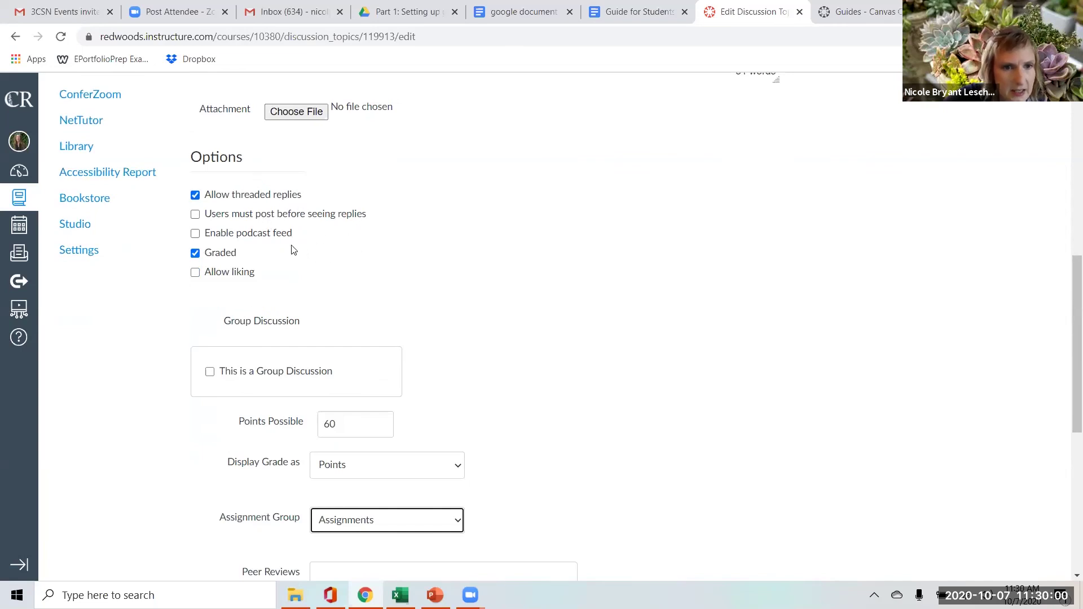
pyautogui.scroll(-1, 586, 389)
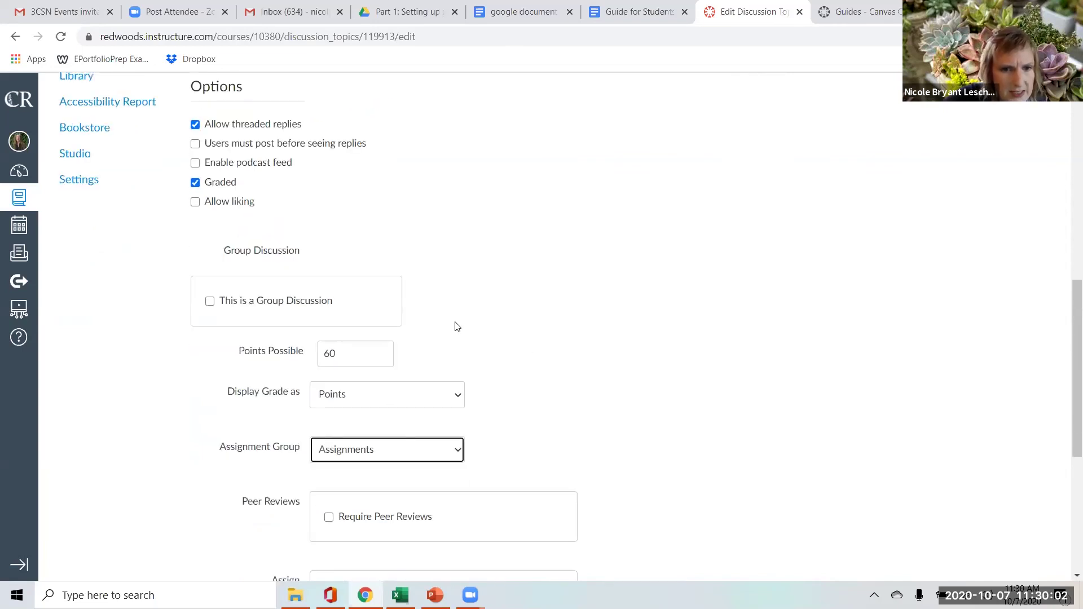
pyautogui.scroll(-2, 522, 367)
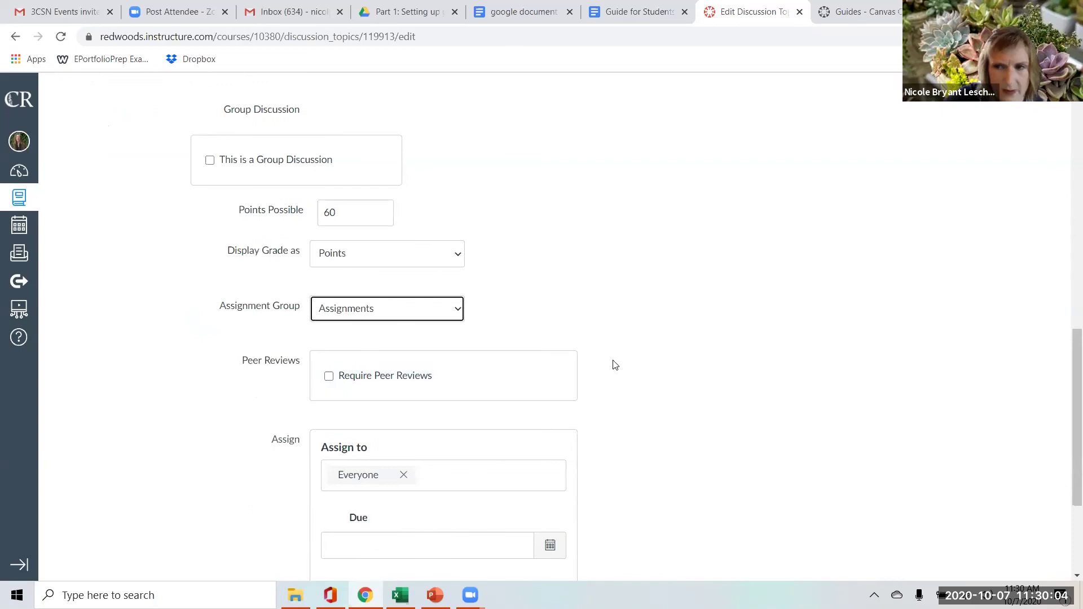
pyautogui.scroll(5, 614, 366)
pyautogui.scroll(5, 617, 375)
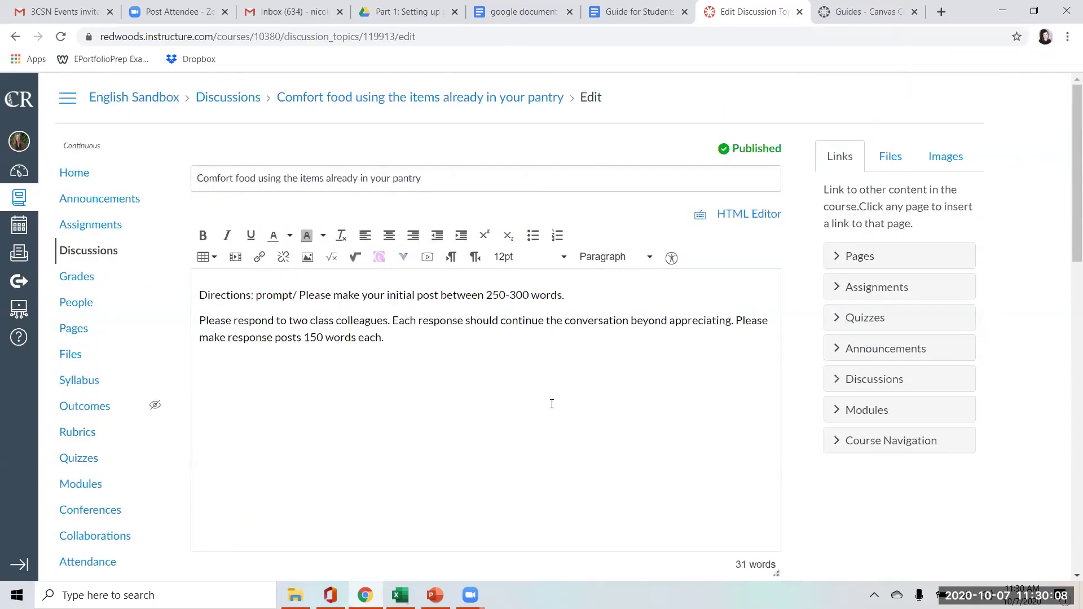
# - View the available grade display types for the discussion, and check its Assignment Group choices again
pyautogui.scroll(-5, 552, 404)
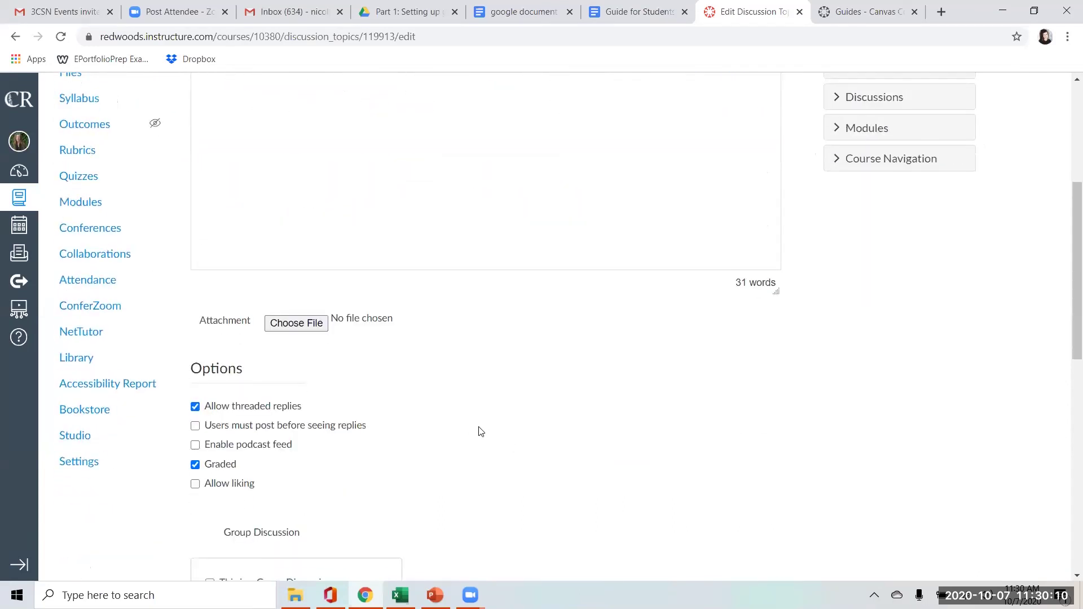
pyautogui.scroll(-3, 493, 430)
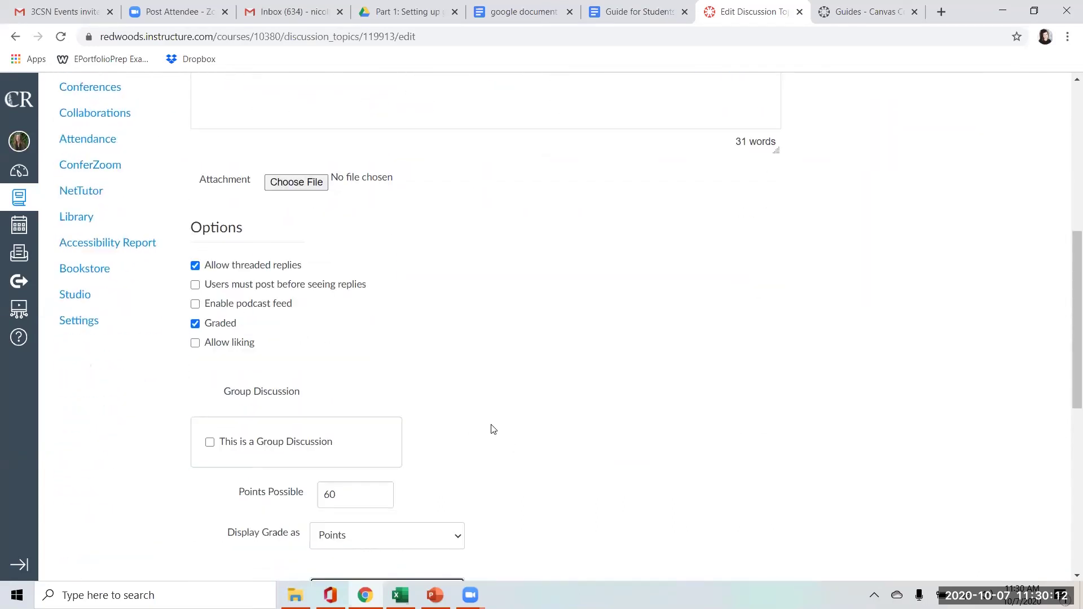
pyautogui.scroll(-1, 581, 417)
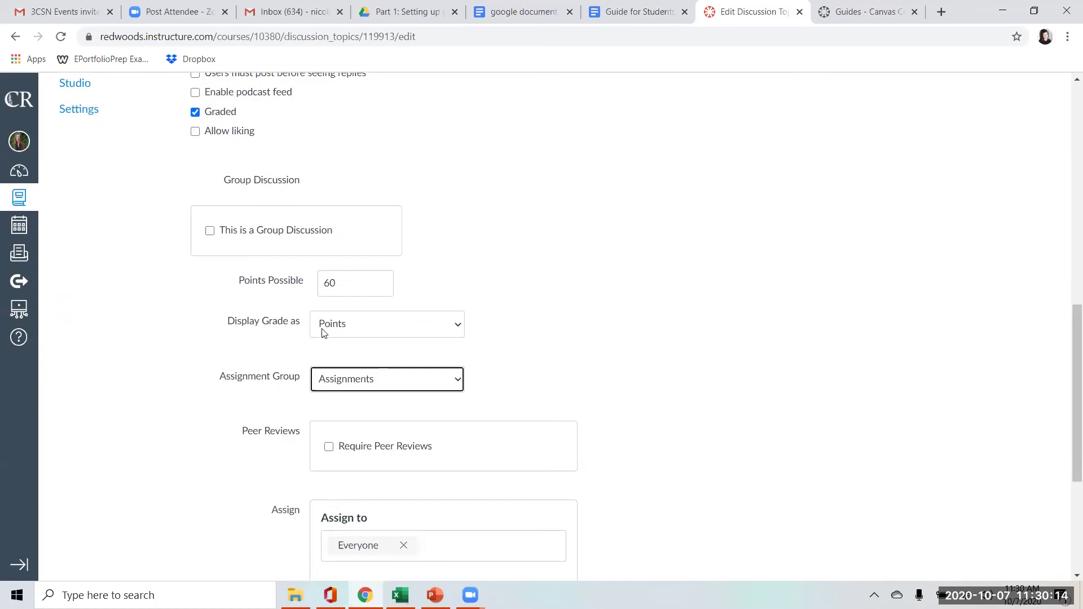
pyautogui.click(461, 327)
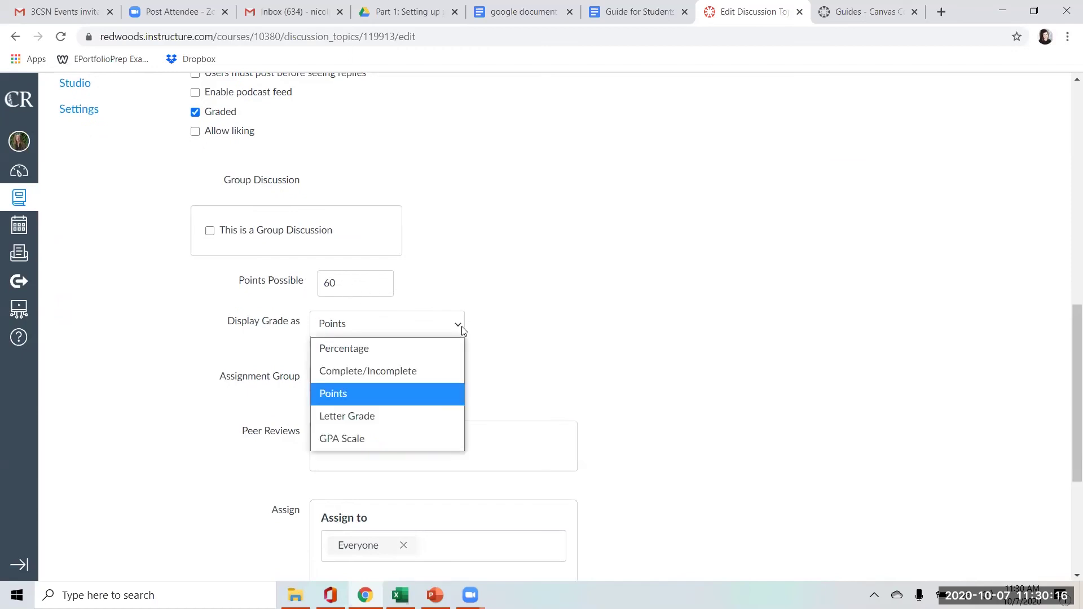
pyautogui.click(461, 330)
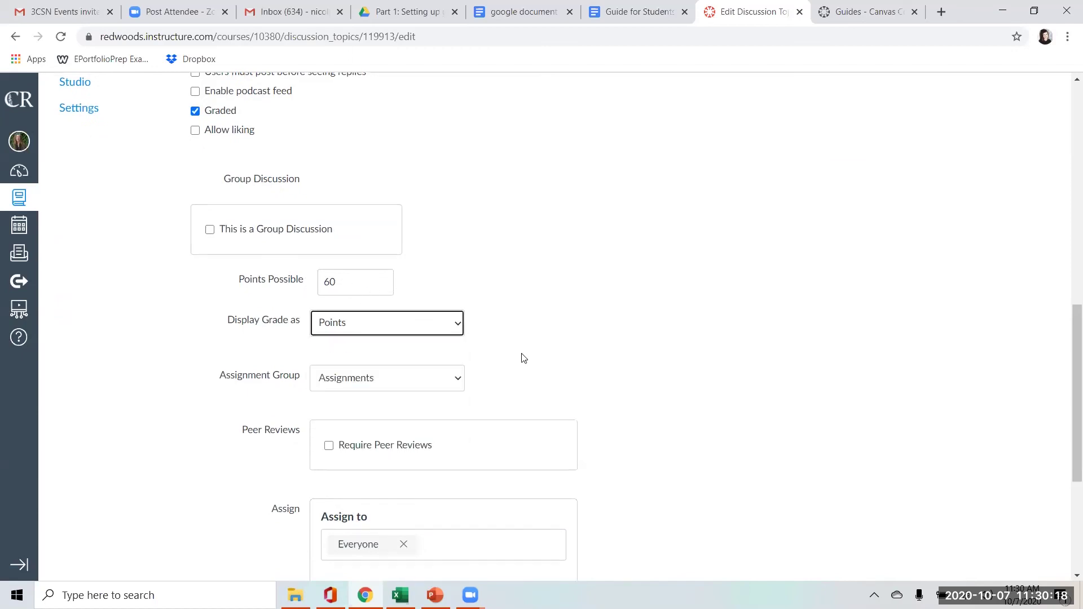
pyautogui.scroll(-1, 513, 355)
pyautogui.click(461, 310)
pyautogui.click(467, 313)
# - Look over the whole discussion edit form from the due and availability dates to the title, and return to the Options section
pyautogui.scroll(-1, 661, 371)
pyautogui.scroll(-3, 661, 371)
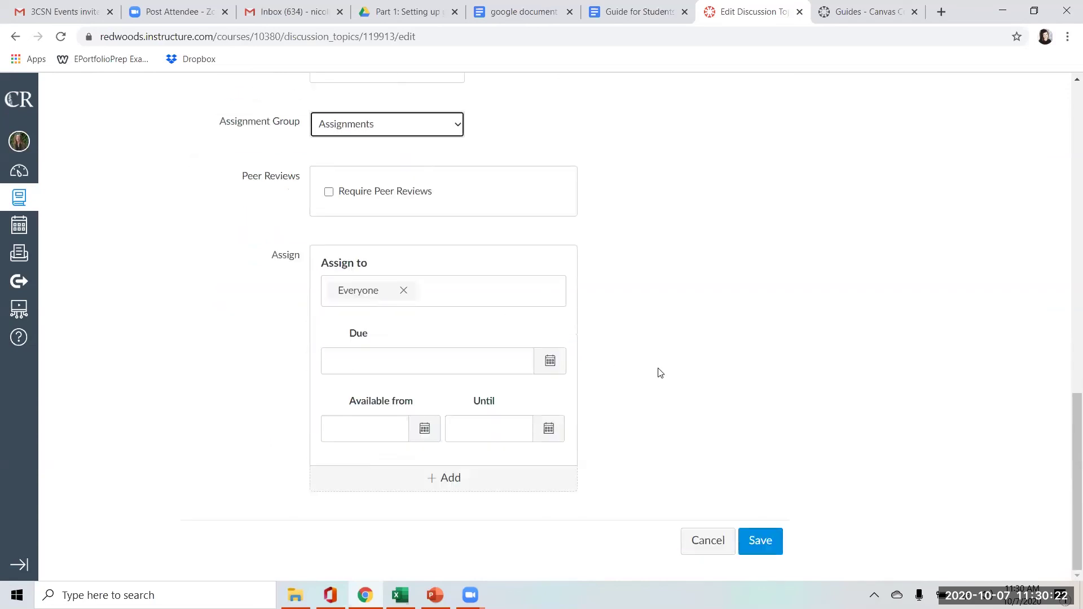
pyautogui.scroll(6, 500, 449)
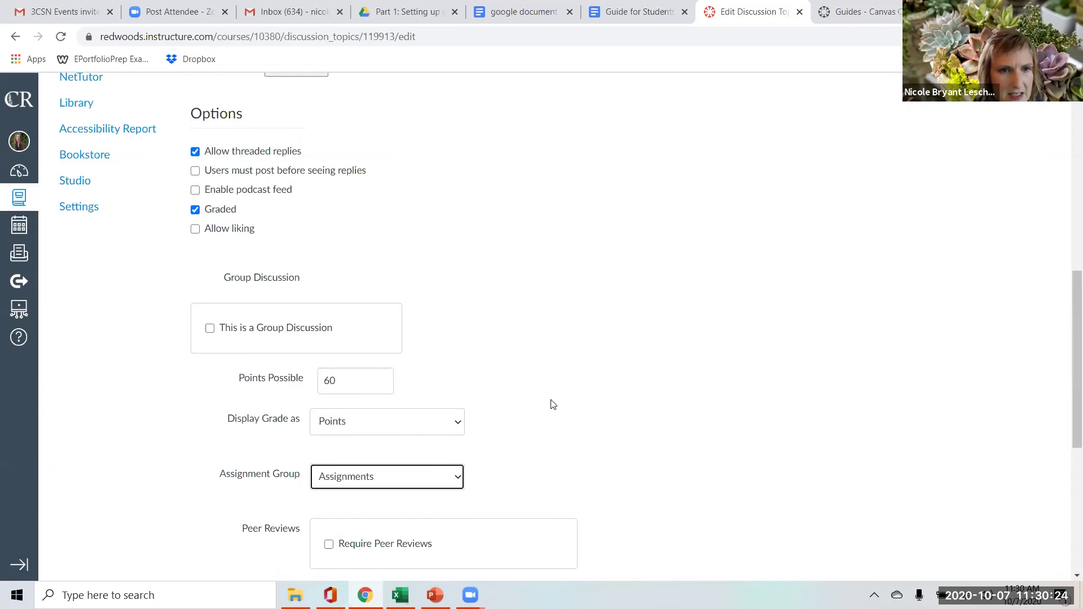
pyautogui.scroll(8, 552, 409)
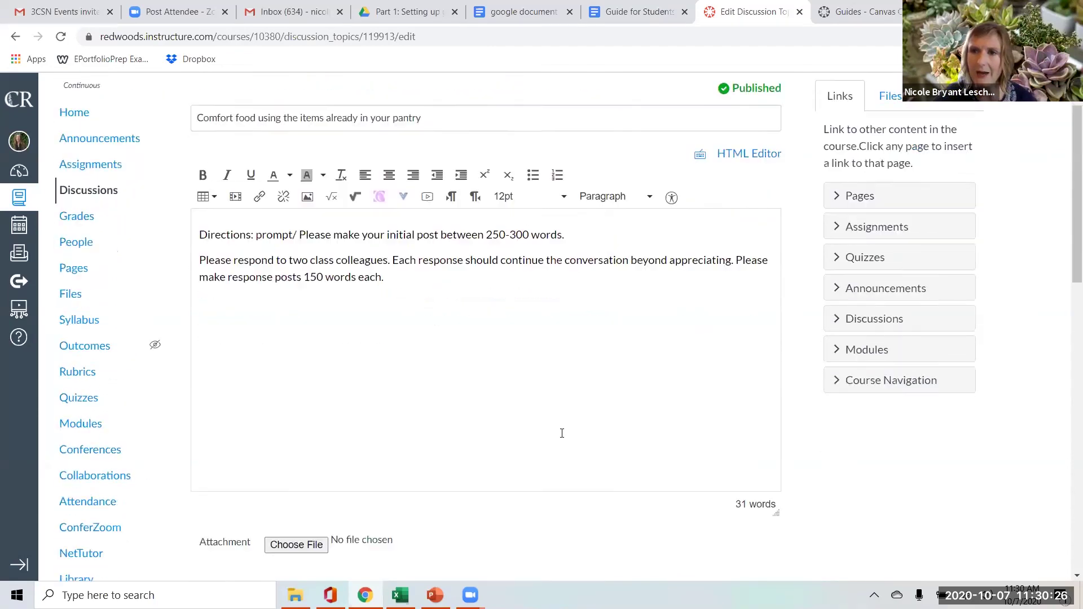
pyautogui.scroll(-3, 536, 469)
pyautogui.scroll(3, 519, 491)
pyautogui.scroll(-1, 528, 493)
pyautogui.scroll(3, 525, 493)
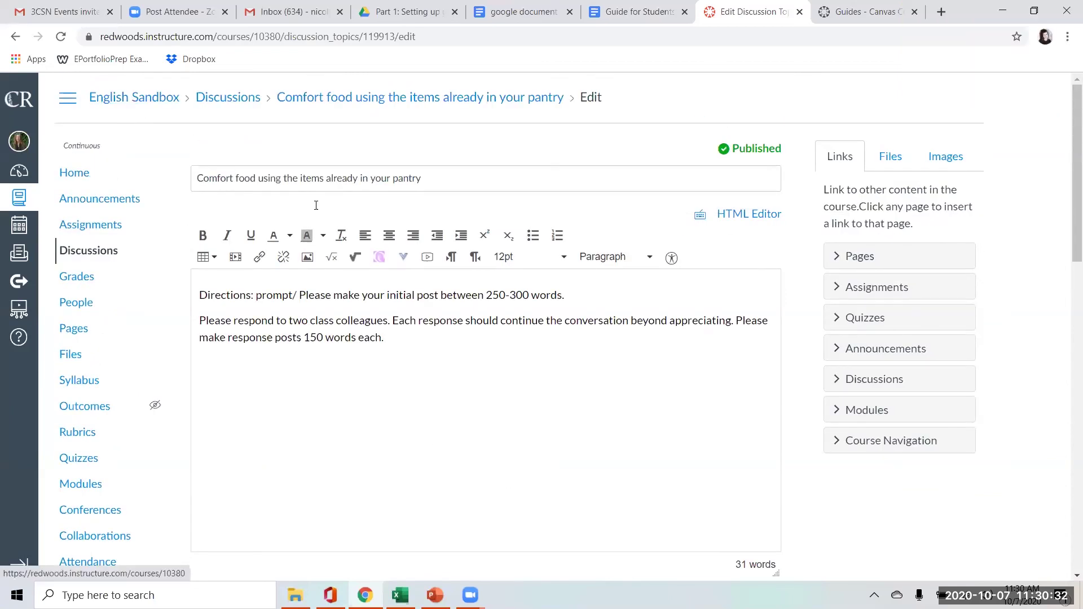
pyautogui.scroll(-4, 508, 451)
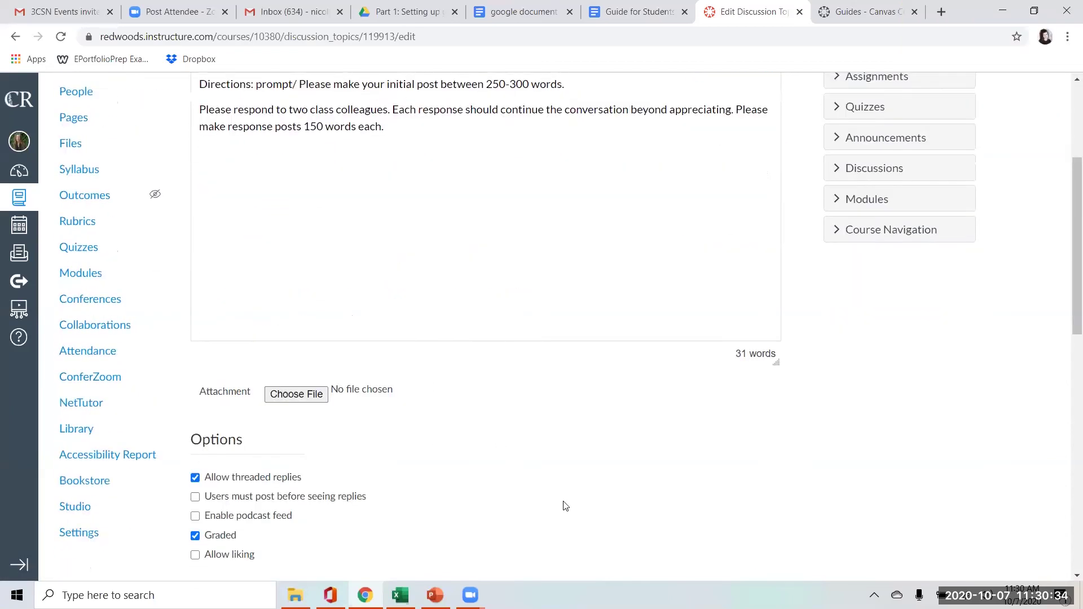
pyautogui.scroll(-2, 428, 421)
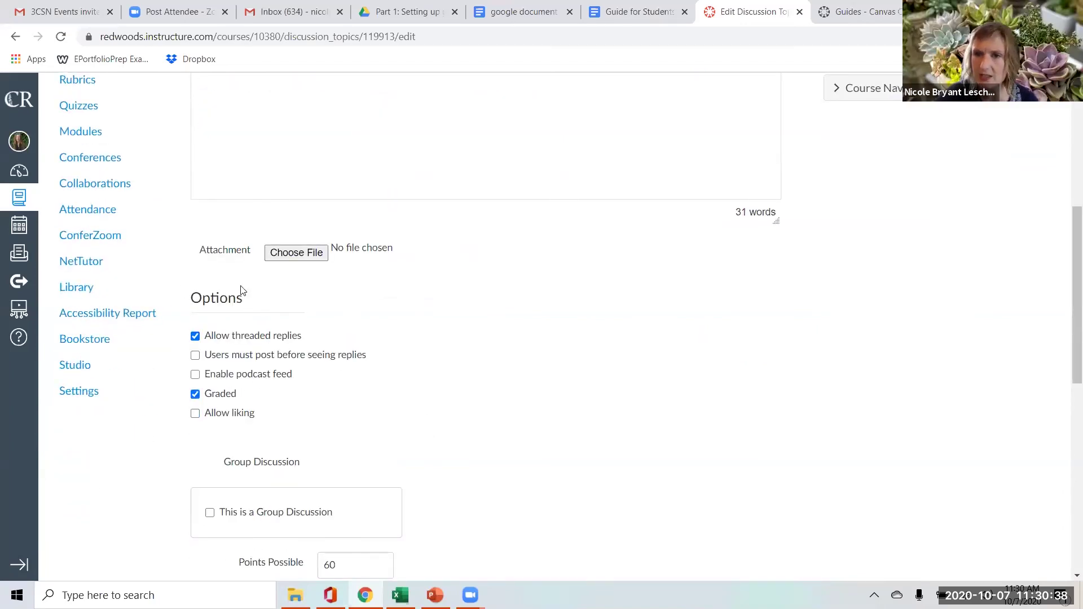
# - Look over the discussion's directions and grading options once more, and leave the edit form for the course home page without saving
pyautogui.scroll(5, 293, 305)
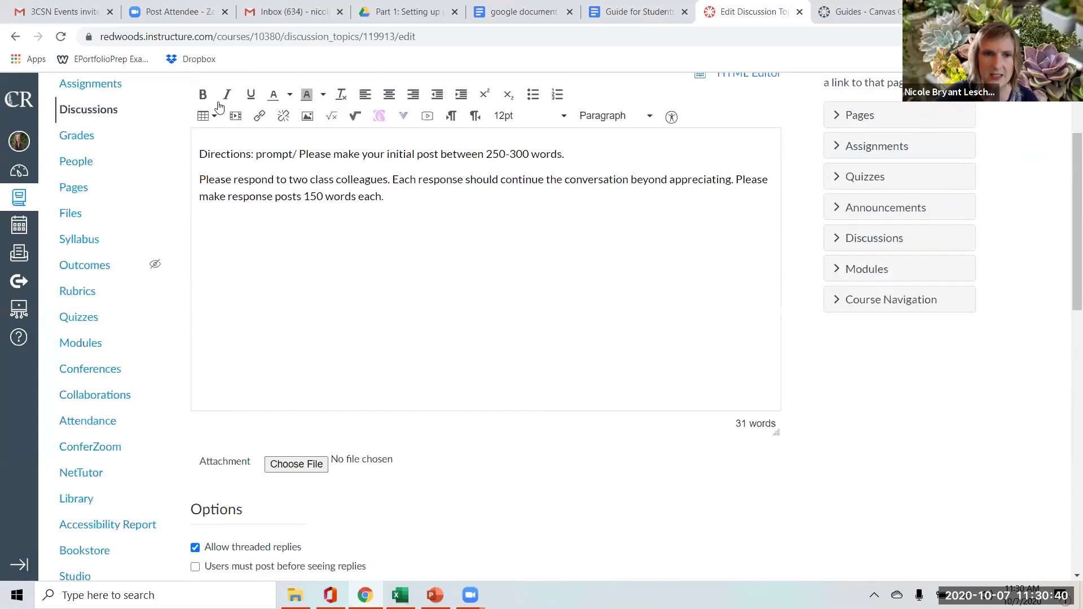
pyautogui.scroll(-10, 506, 363)
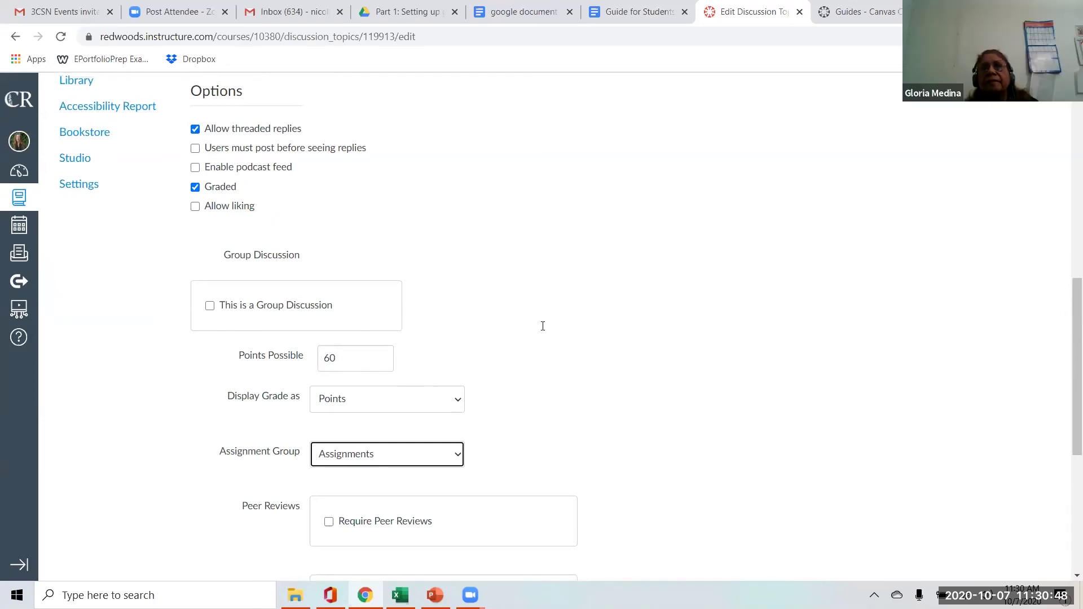
pyautogui.scroll(10, 587, 372)
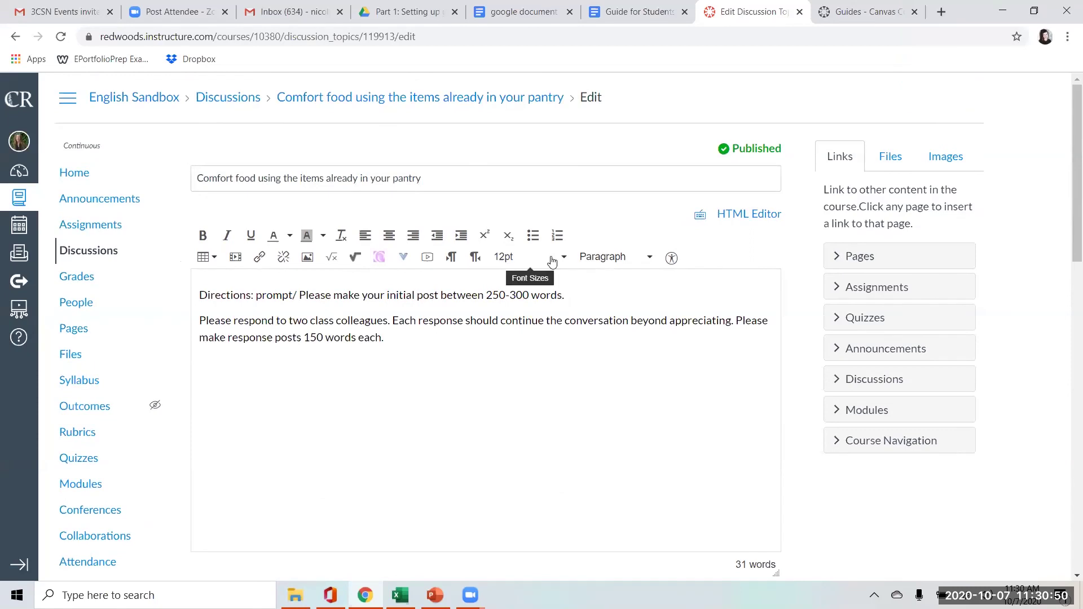
pyautogui.click(70, 172)
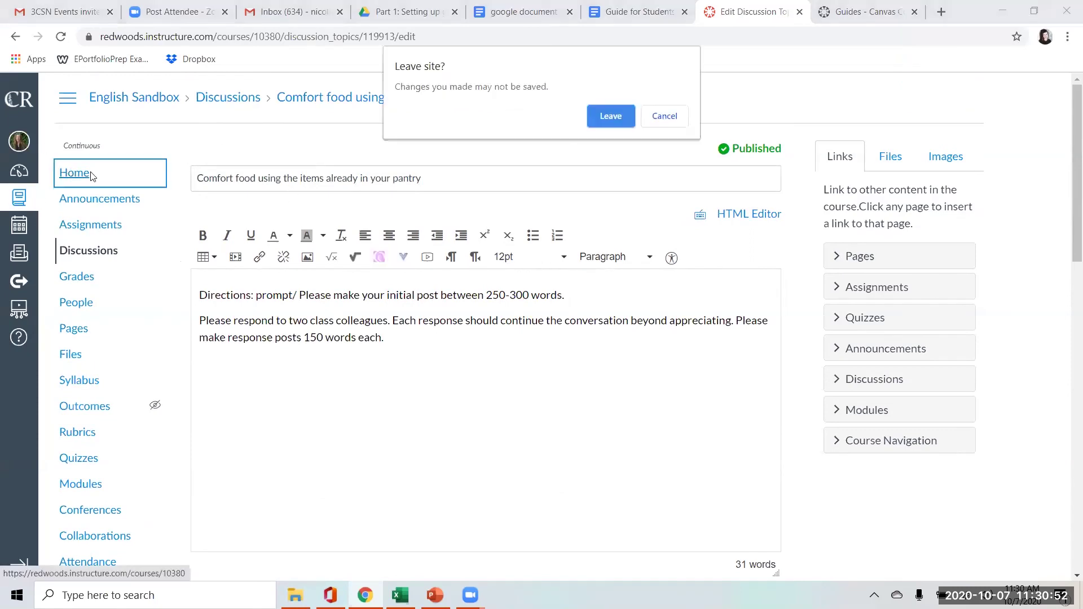
pyautogui.click(620, 120)
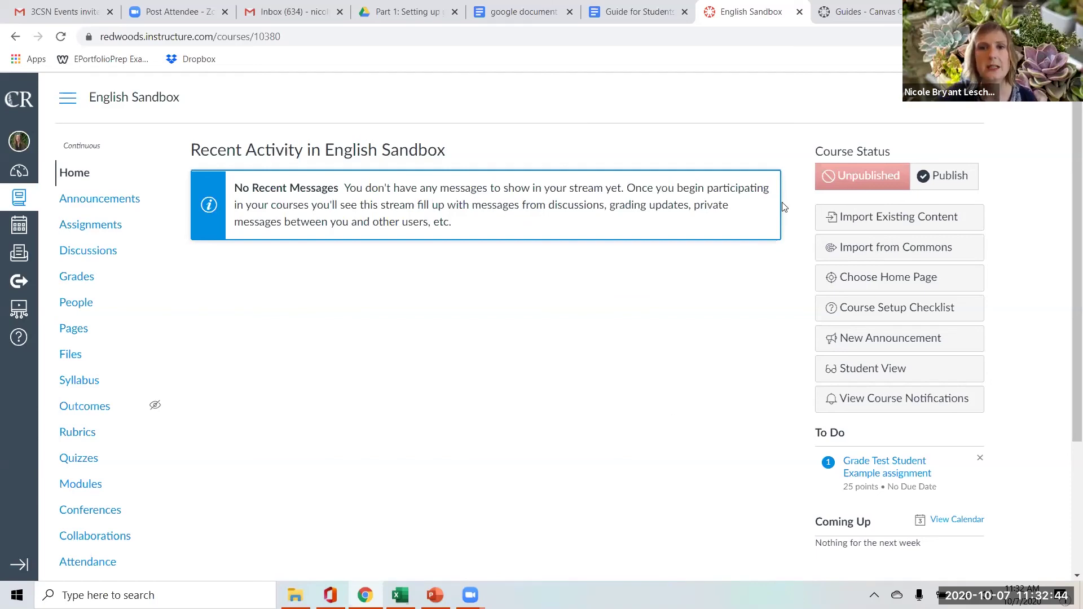
# - Switch to the Guide for Students document, copy its sharing link, and check the access roles available for anyone with the link
pyautogui.click(638, 12)
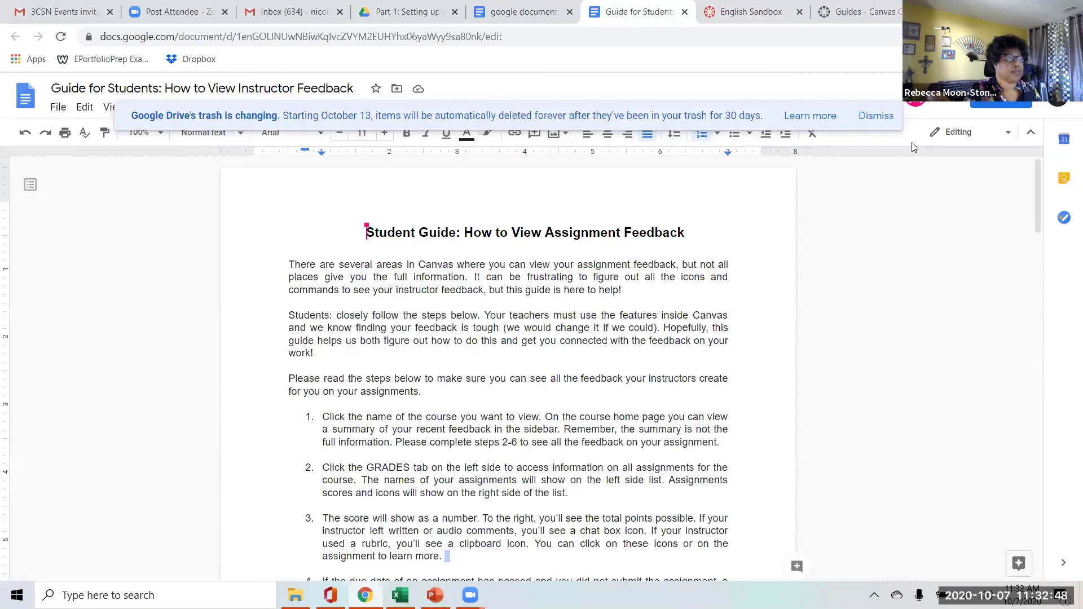
pyautogui.click(986, 105)
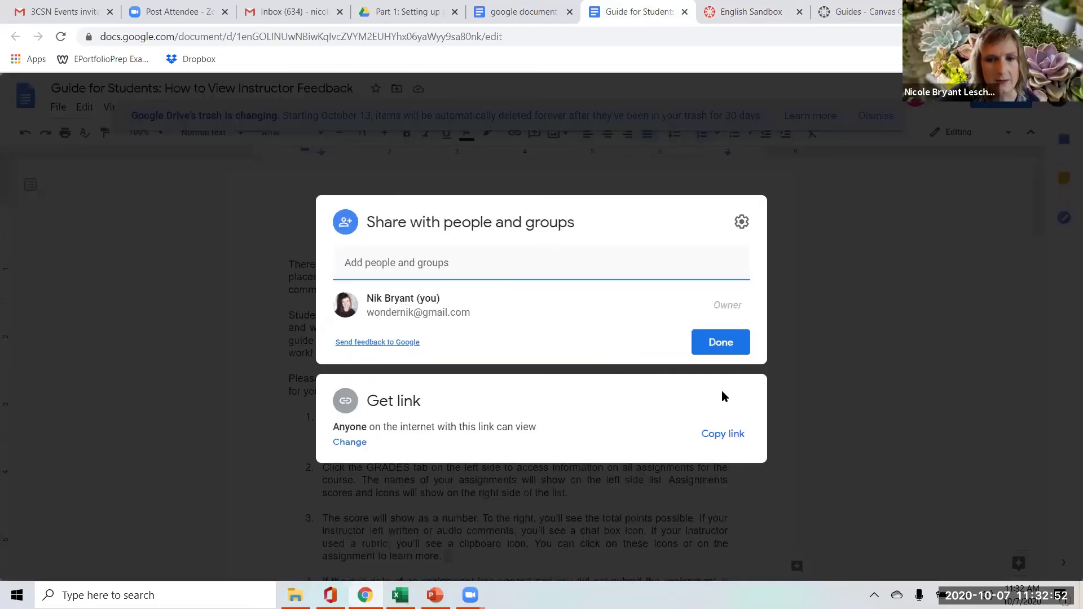
pyautogui.click(704, 438)
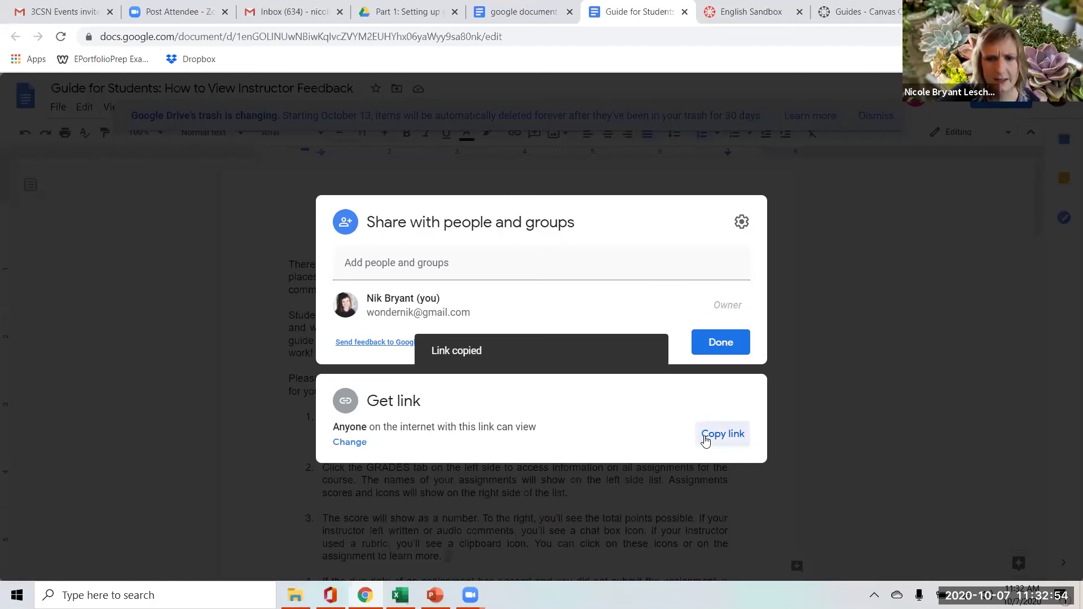
pyautogui.click(352, 444)
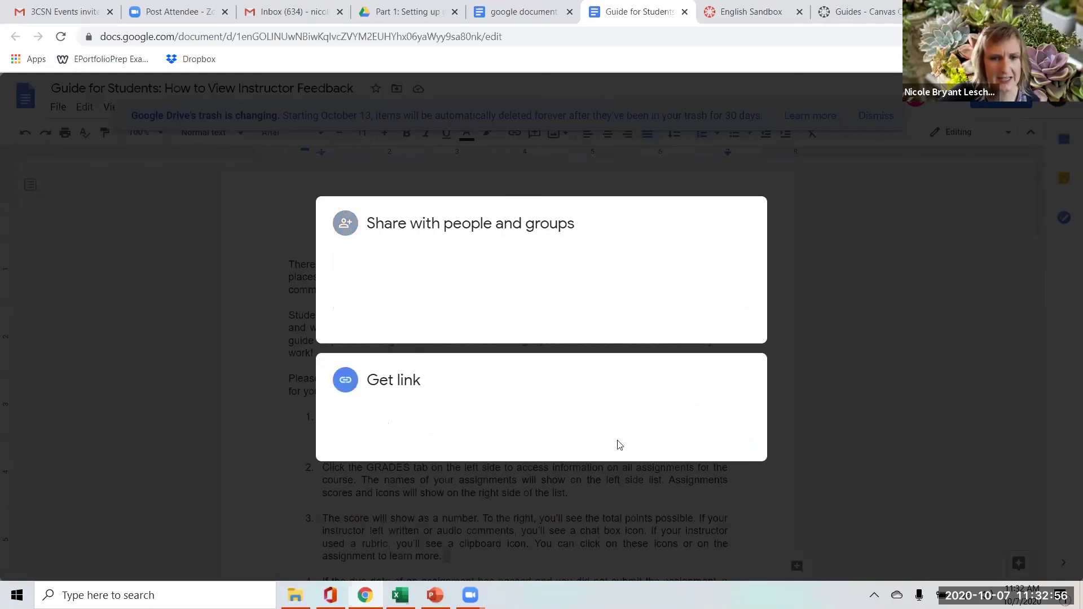
pyautogui.click(738, 402)
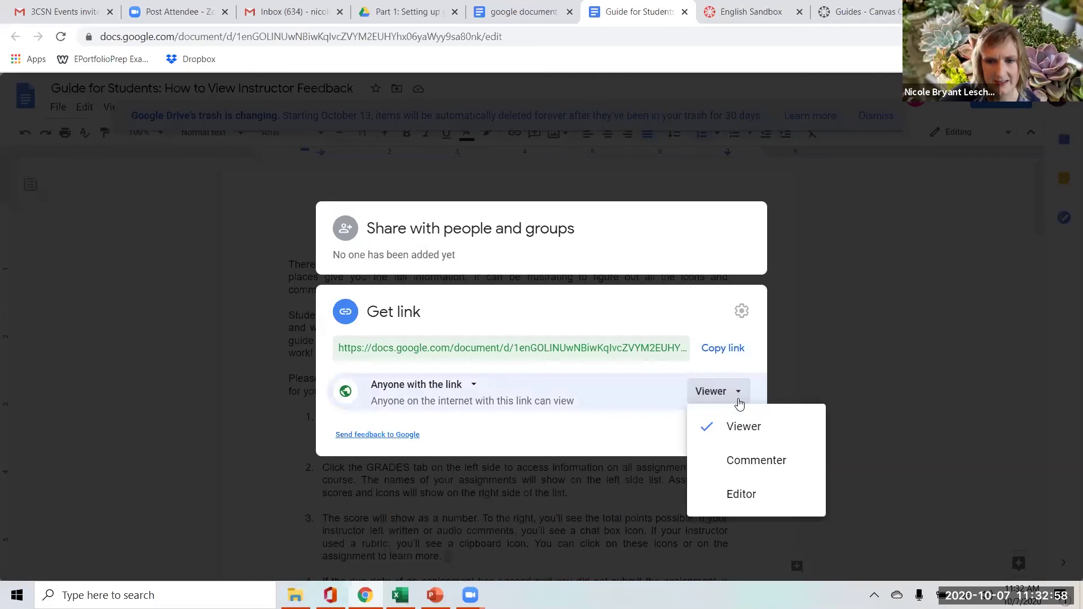
pyautogui.click(878, 309)
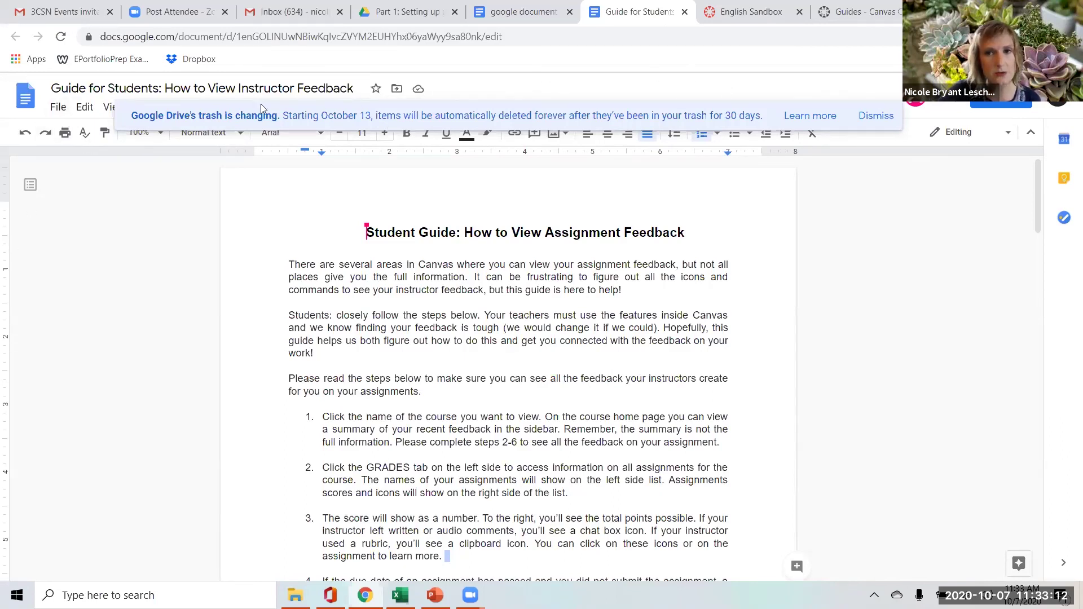
# - View the guide's file commands and its sharing dialog again, and return to the document
pyautogui.click(66, 115)
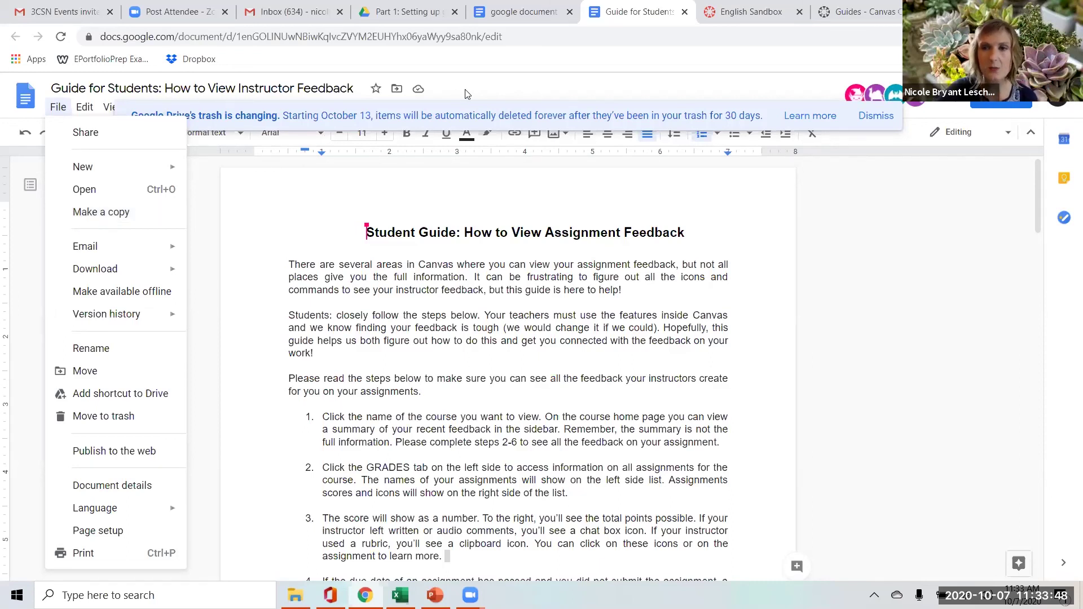
pyautogui.click(950, 114)
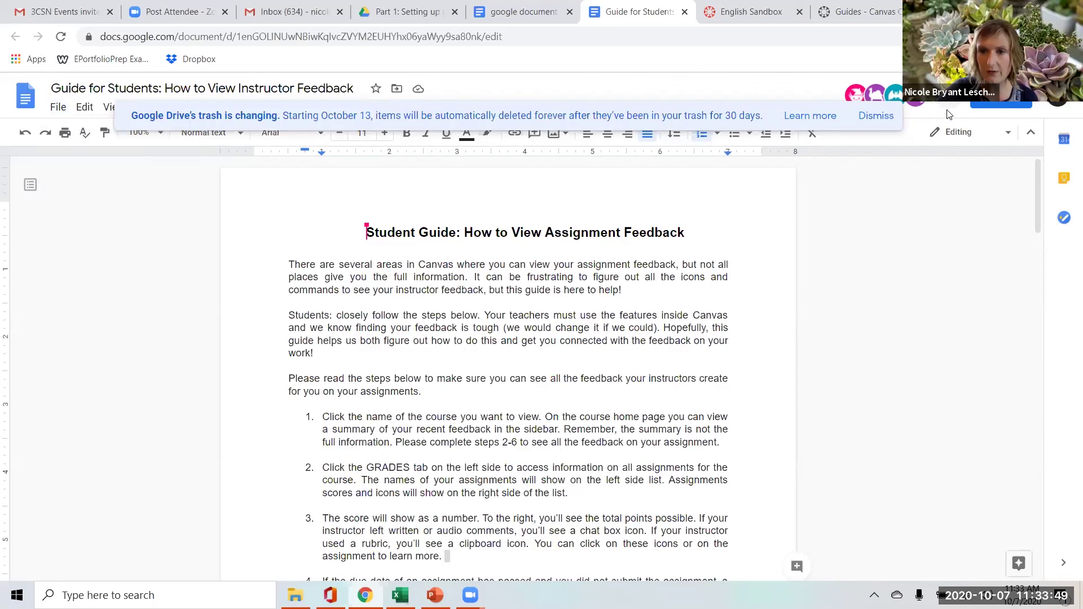
pyautogui.click(1013, 103)
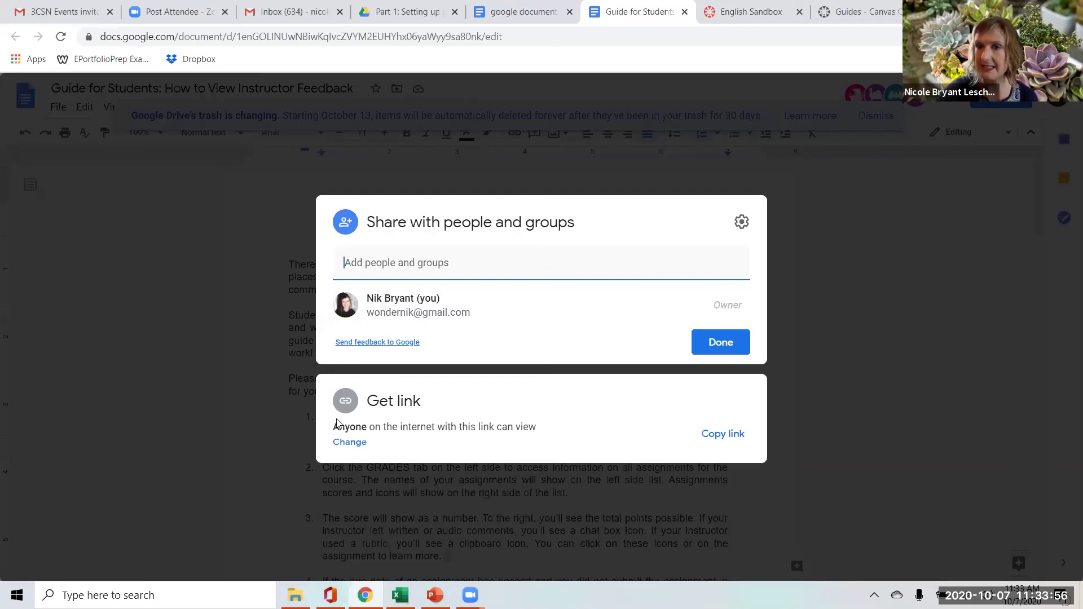
pyautogui.click(757, 73)
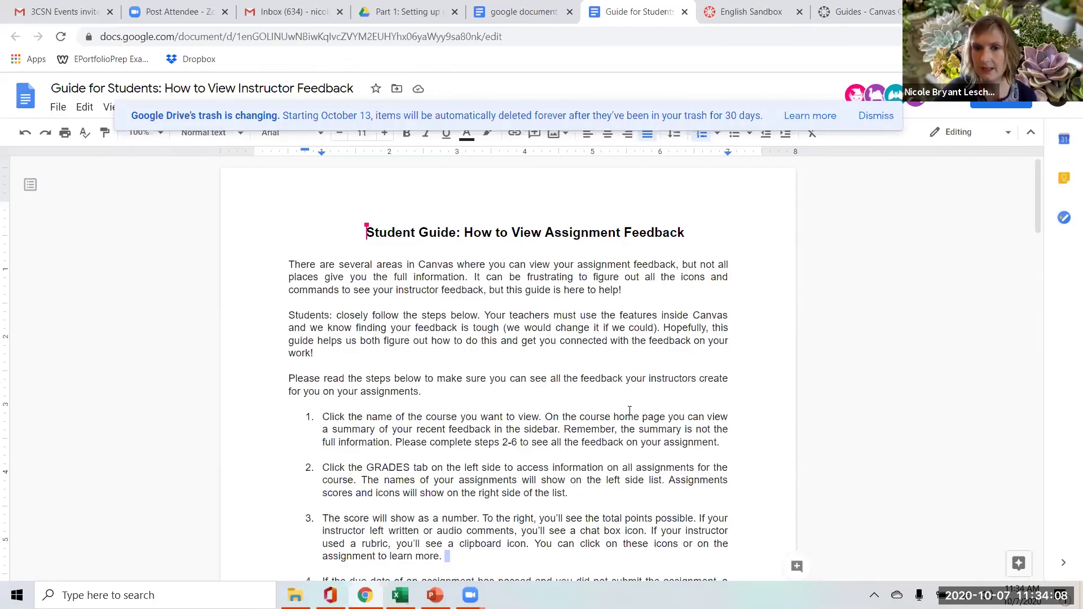
# - Skim the student guide's feedback instructions and view the file formats it can be downloaded in
pyautogui.scroll(-7, 512, 413)
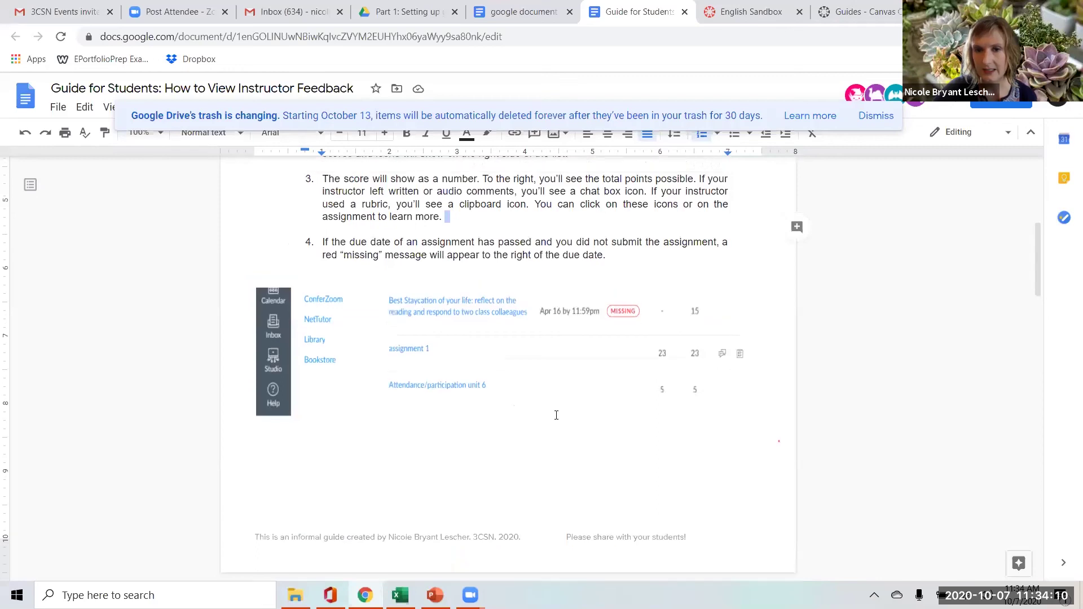
pyautogui.scroll(7, 557, 415)
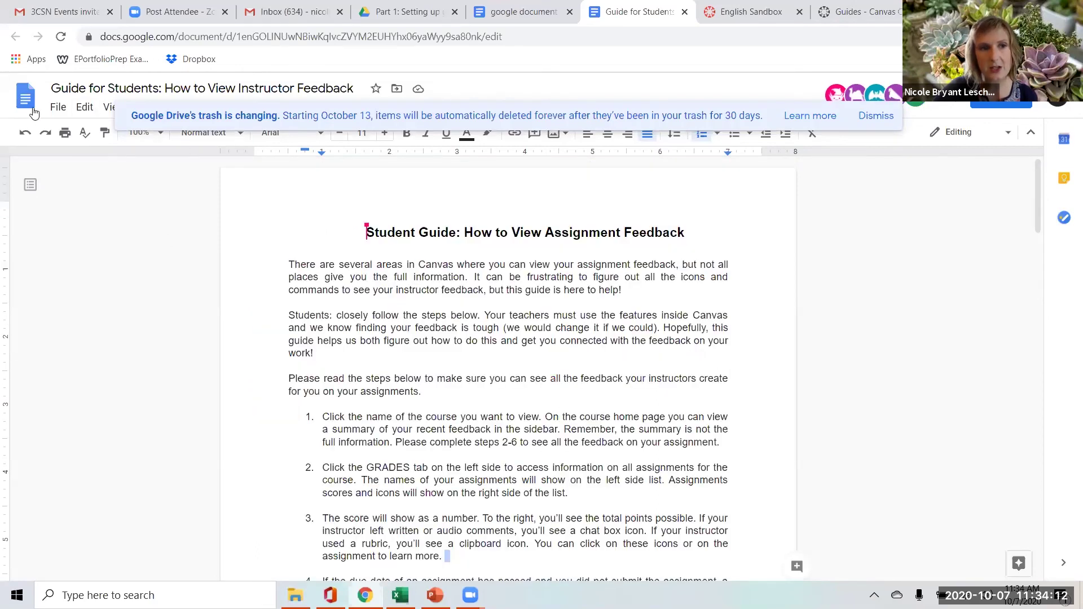
pyautogui.click(64, 112)
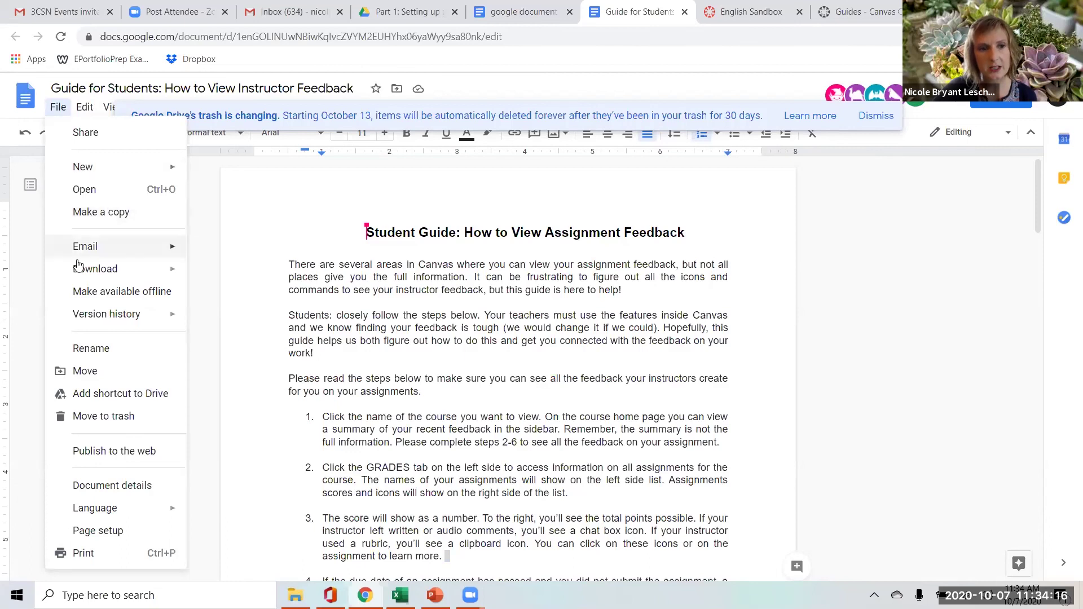
pyautogui.moveTo(86, 276)
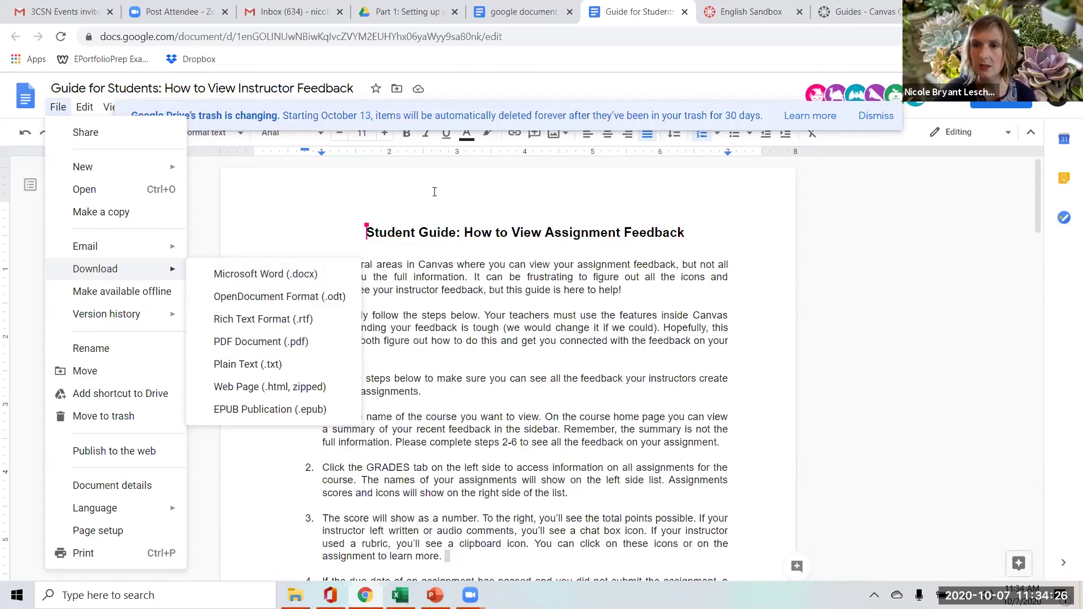
pyautogui.click(568, 188)
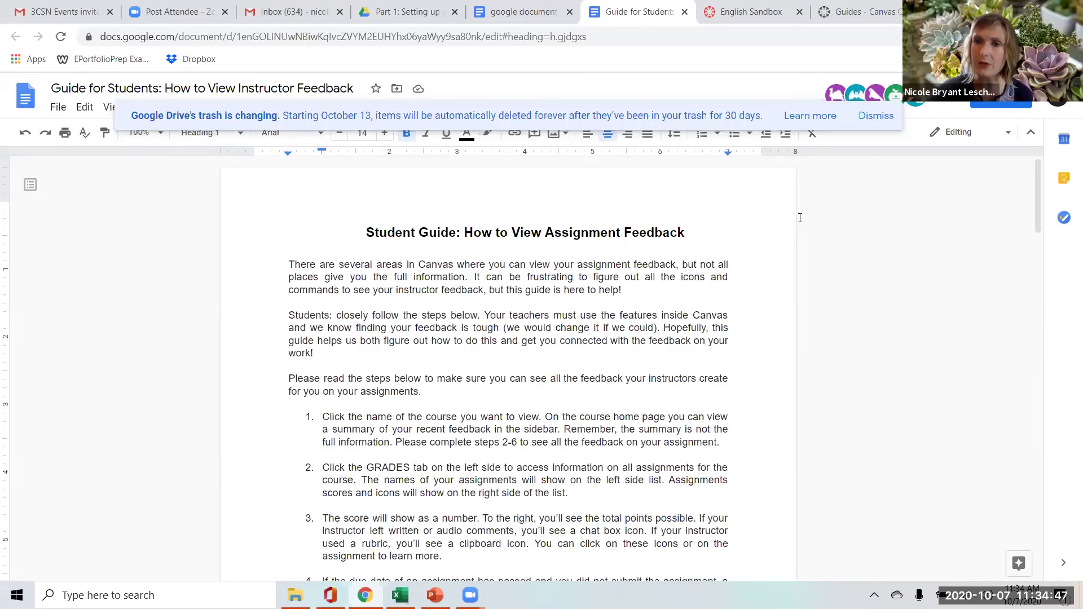
pyautogui.scroll(-15, 499, 386)
pyautogui.scroll(6, 498, 387)
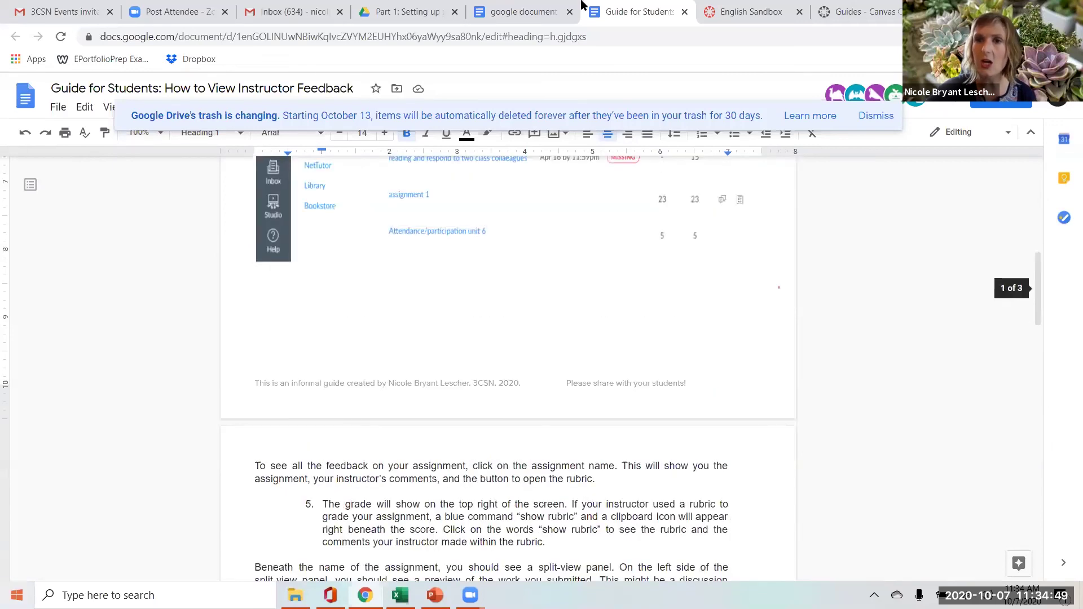
# - Switch to the Part 1: Setting Up Your Gradebook session document and read its closing survey and Additional Resources from 3CSN section
pyautogui.click(551, 10)
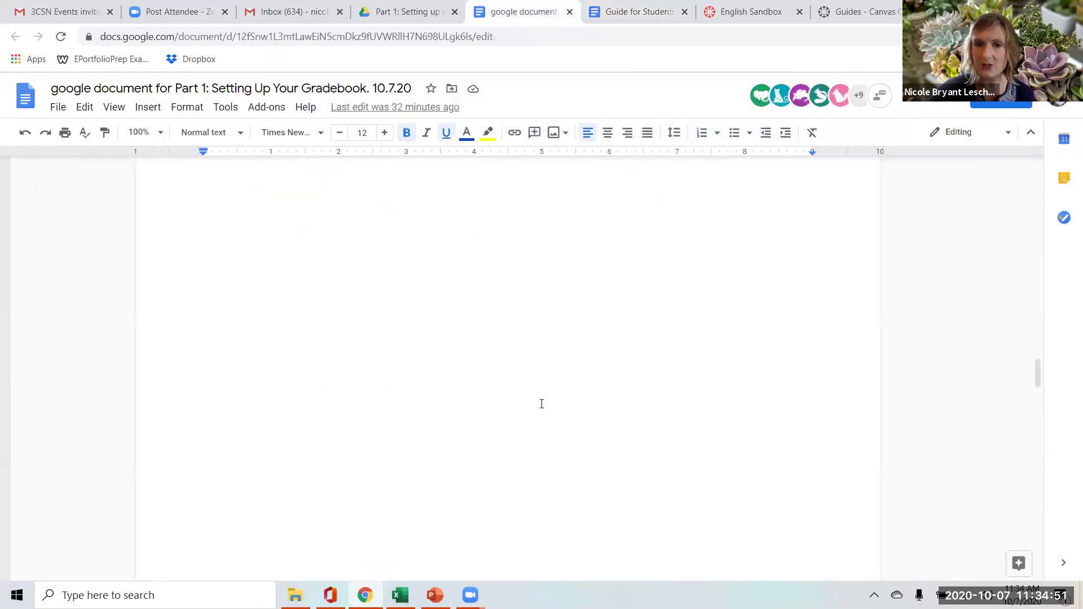
pyautogui.scroll(-10, 552, 413)
pyautogui.scroll(-15, 556, 419)
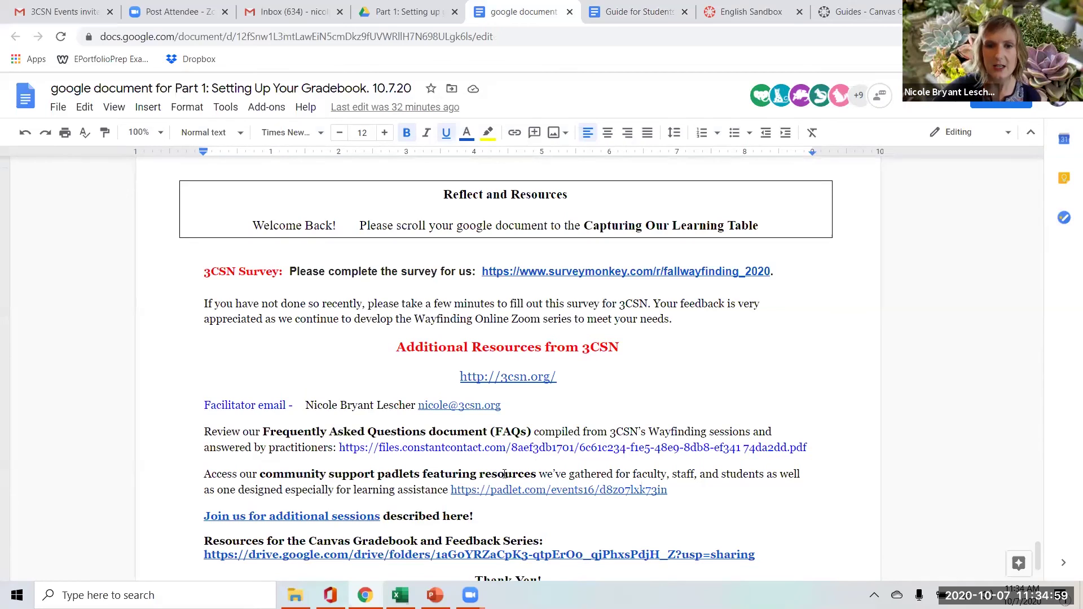
pyautogui.scroll(-2, 529, 466)
pyautogui.scroll(1, 610, 460)
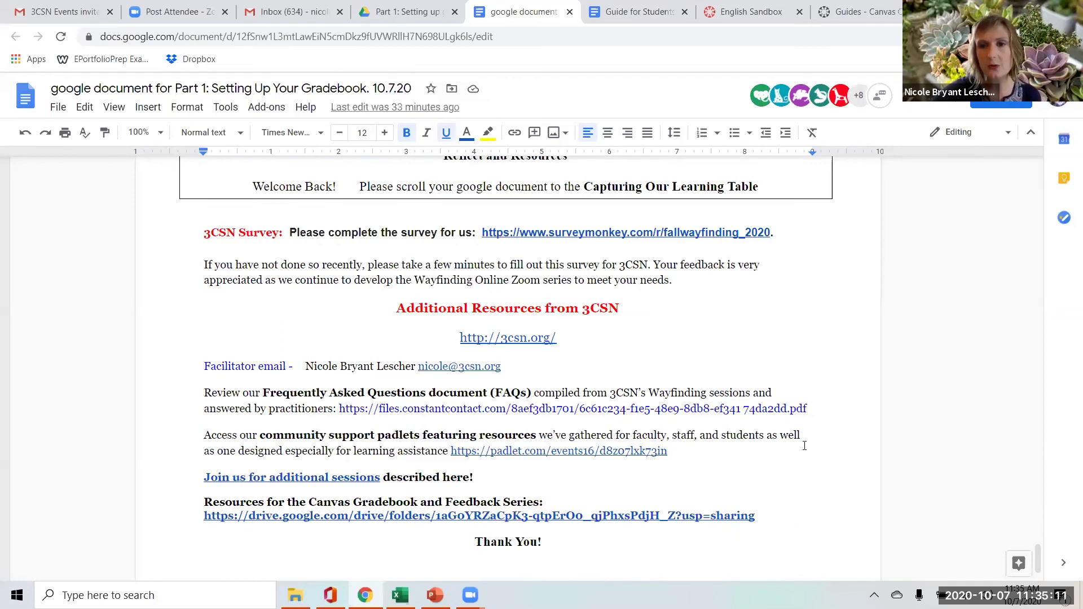
pyautogui.scroll(-2, 805, 445)
pyautogui.scroll(2, 790, 423)
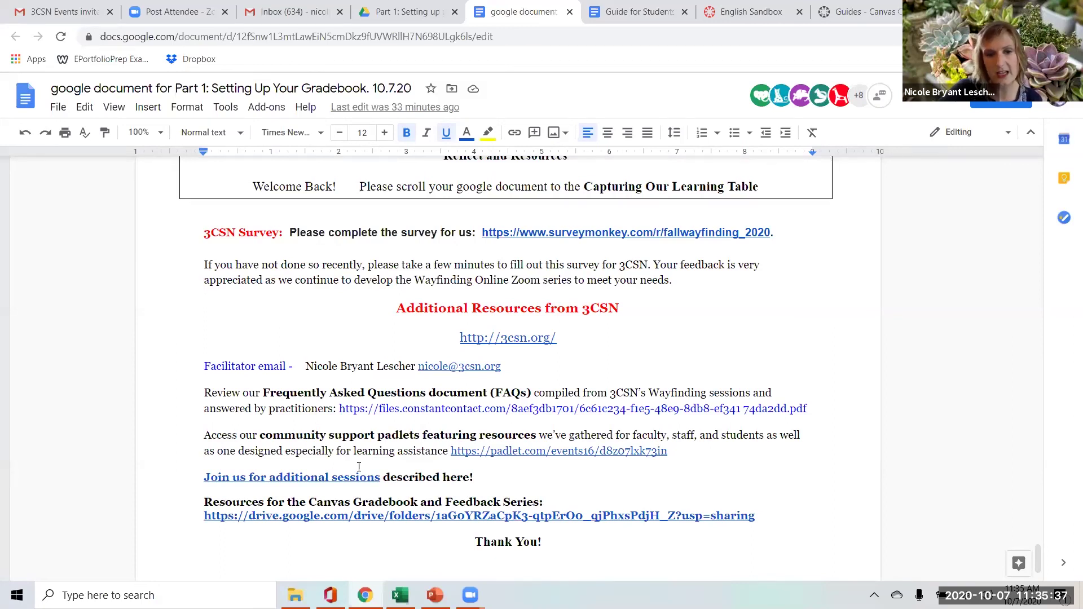
# - Open the linked Canvas Gradebook and Feedback Series folder, view the files in Part 1: Setting Up Your Gradebook, and return to the series folder
pyautogui.click(466, 516)
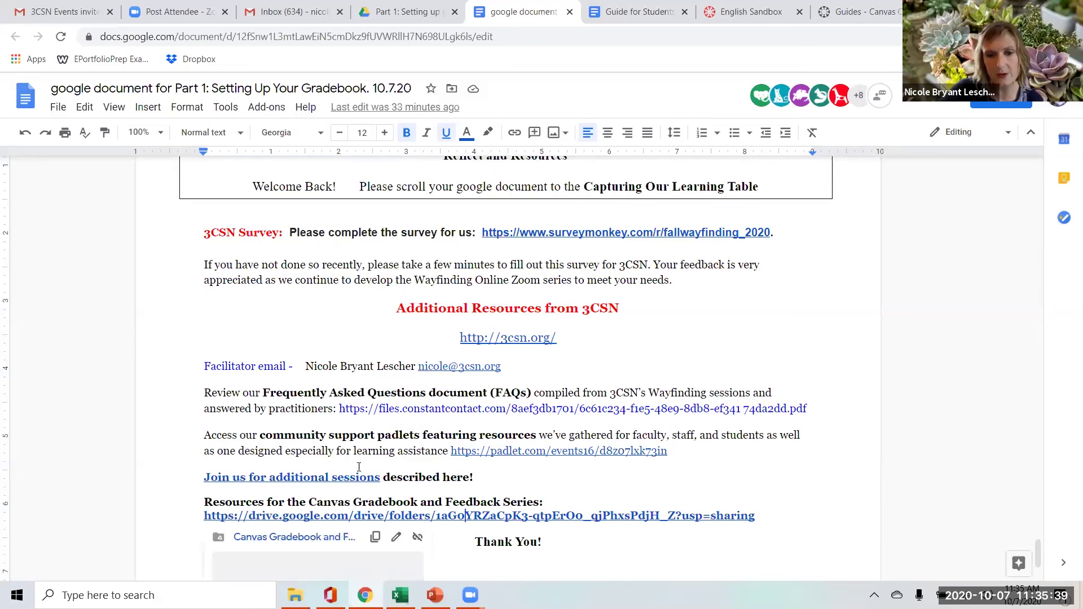
pyautogui.click(308, 537)
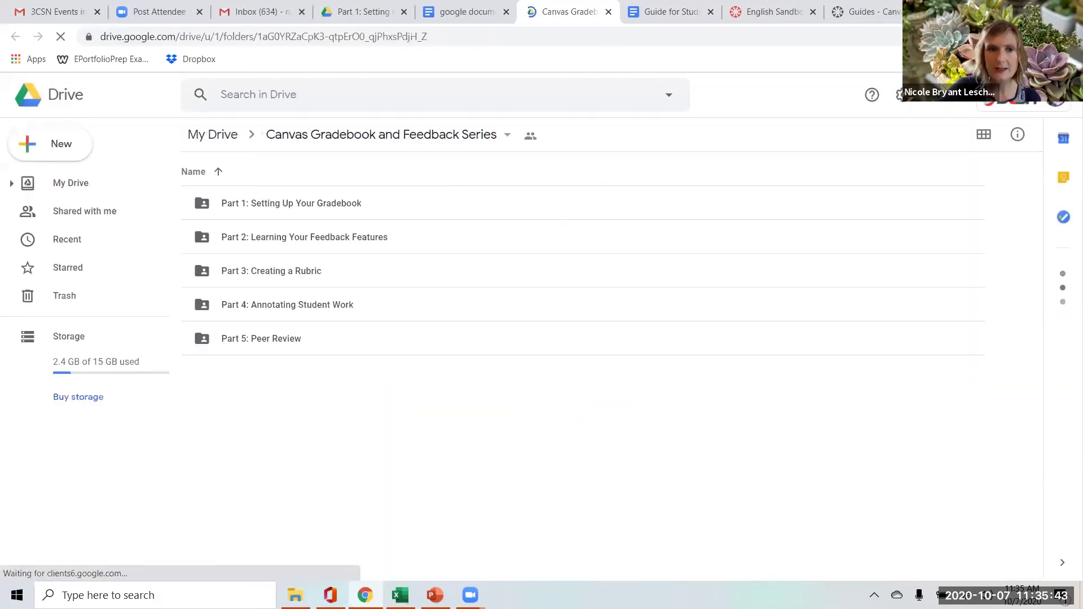
pyautogui.rightClick(305, 201)
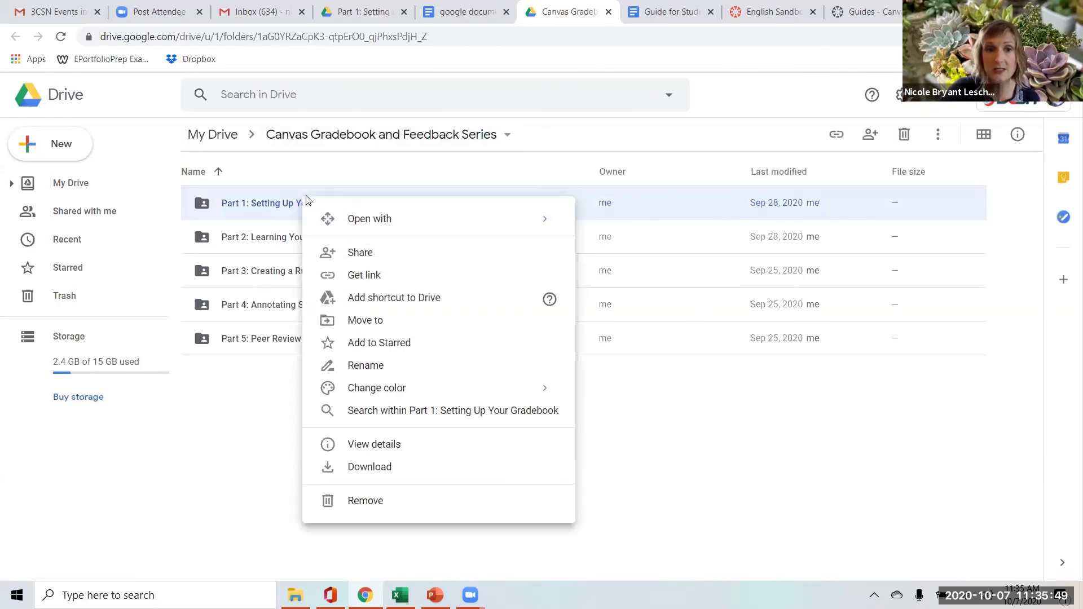
pyautogui.click(283, 206)
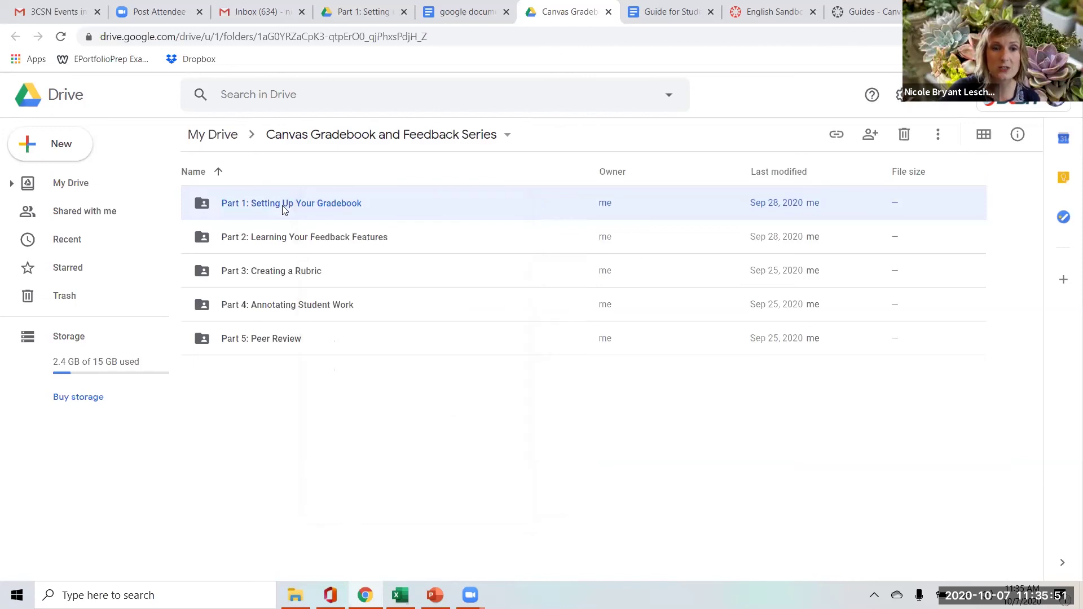
pyautogui.doubleClick(282, 205)
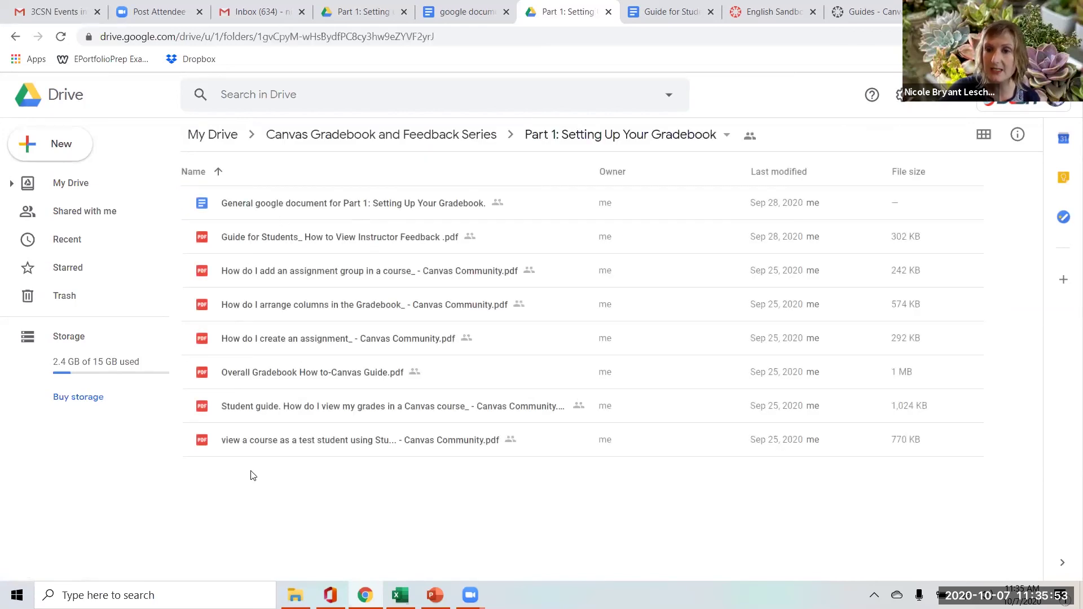
pyautogui.click(15, 37)
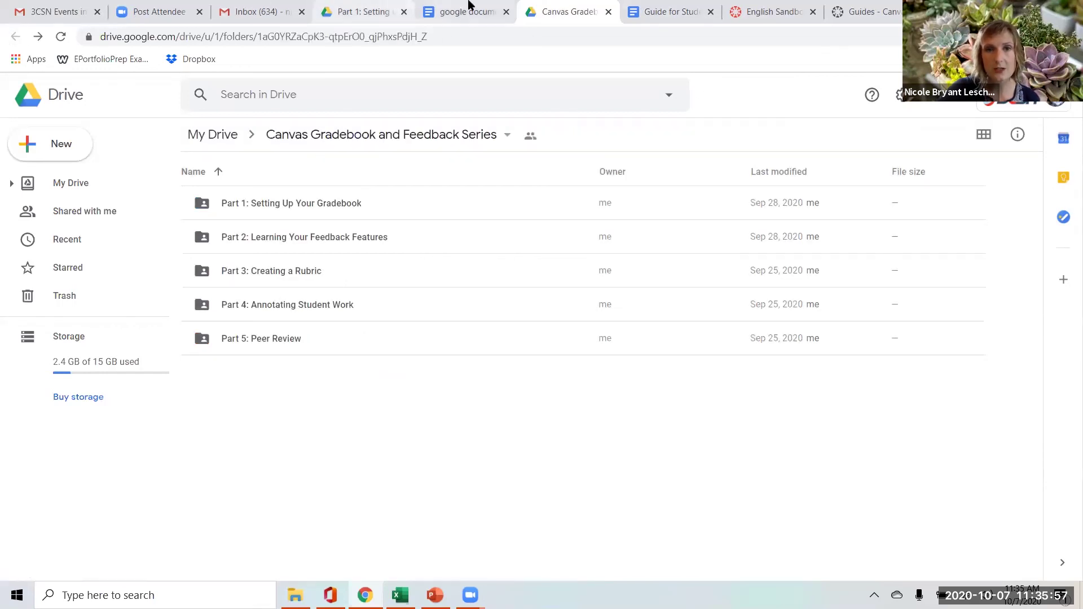
# - Go back to the Part 1 session document and show the resource links at its end
pyautogui.rightClick(500, 8)
pyautogui.click(479, 11)
pyautogui.scroll(-1, 452, 482)
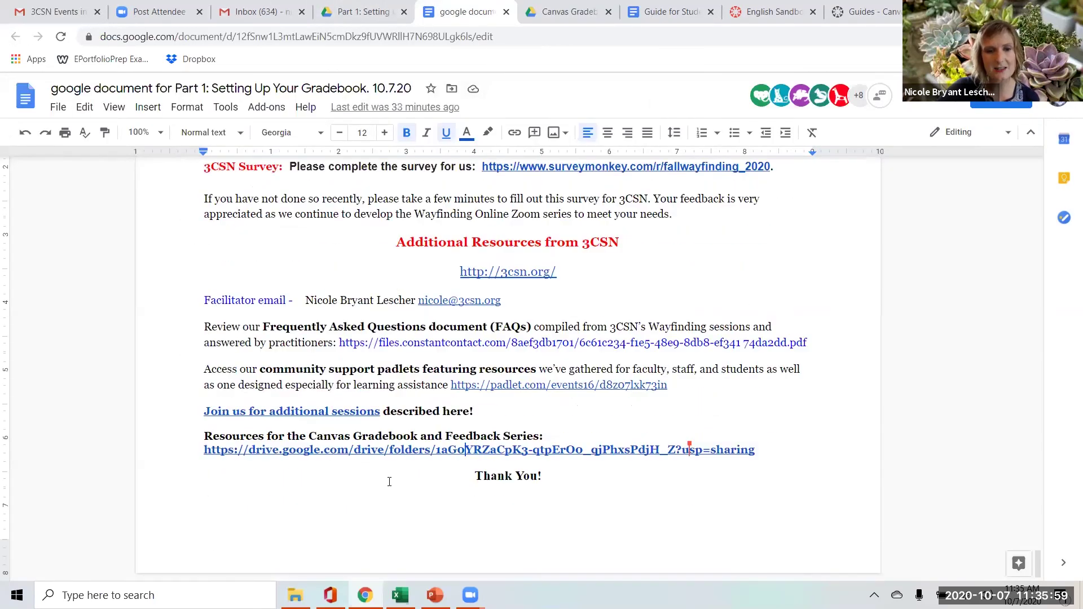